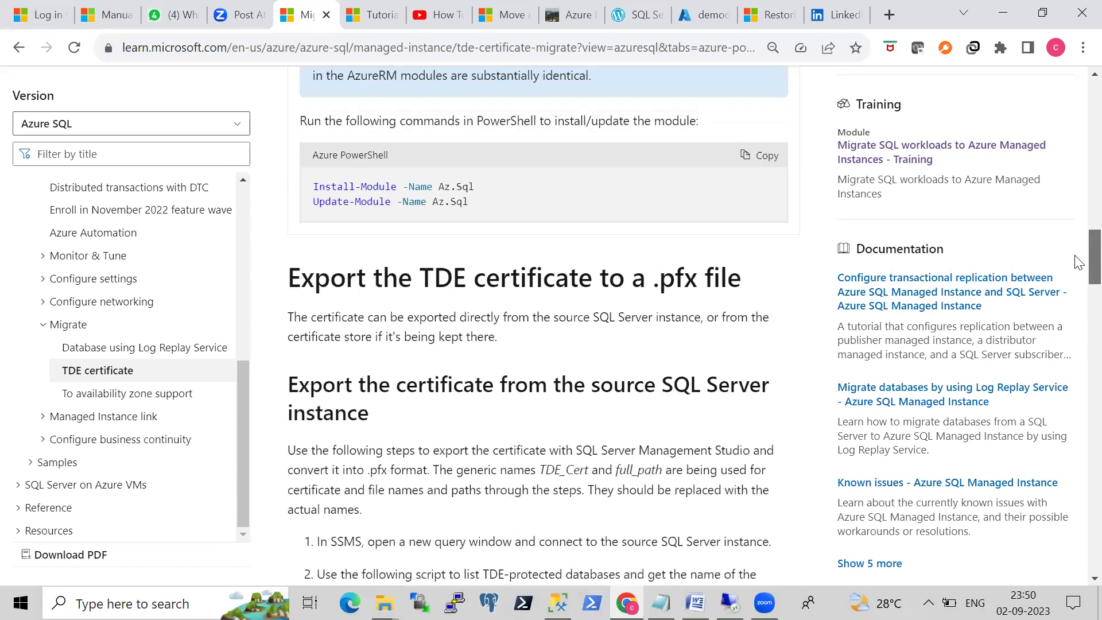
- Read through the article on migrating a TDE certificate, from the prerequisites and .pfx export to the PowerShell upload commands
scroll(1078, 209, up, 5)
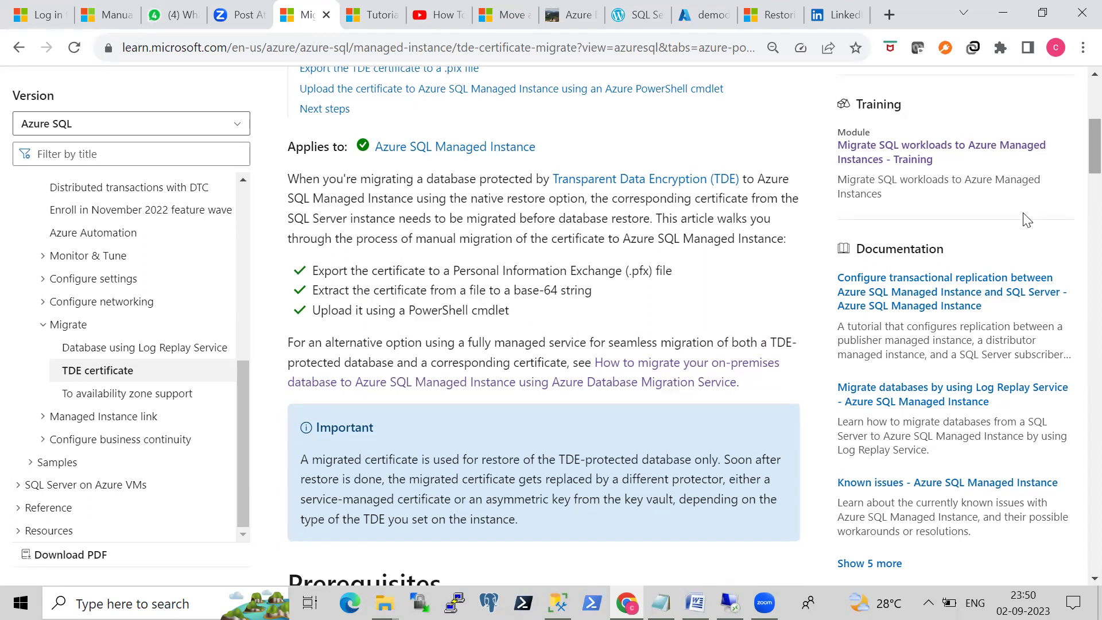
scroll(1027, 220, down, 5)
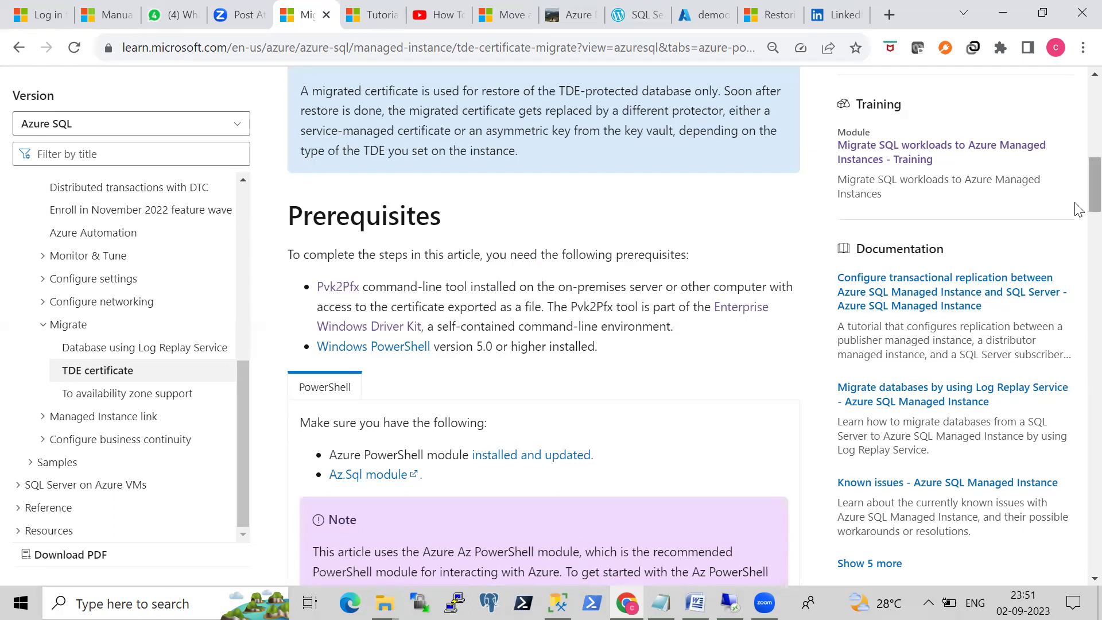
scroll(1077, 217, down, 3)
scroll(1077, 253, down, 9)
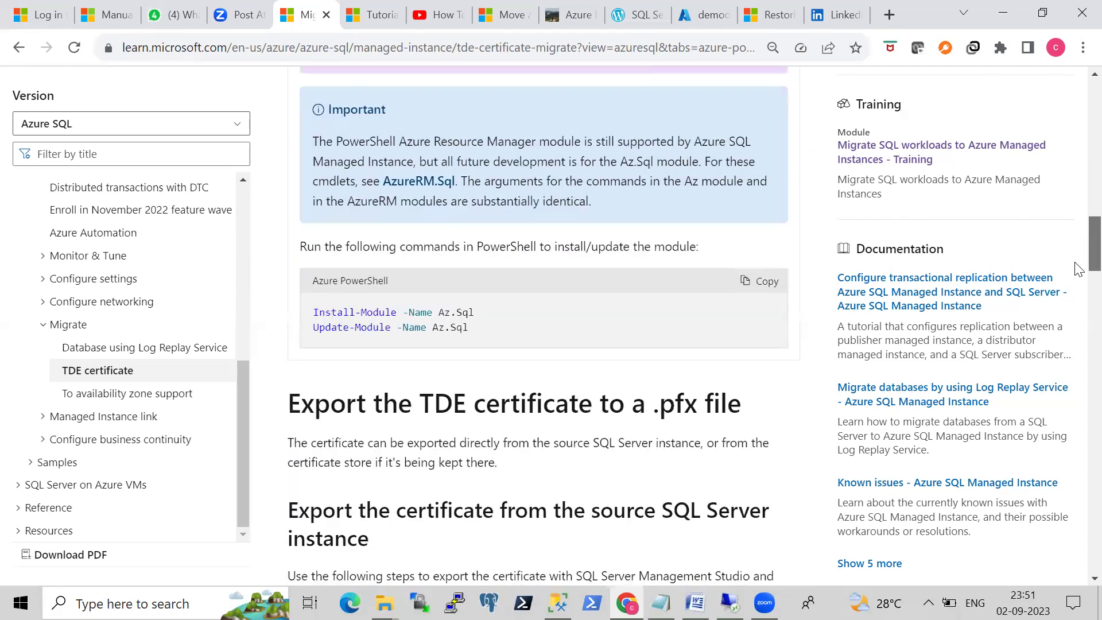
scroll(1077, 304, down, 8)
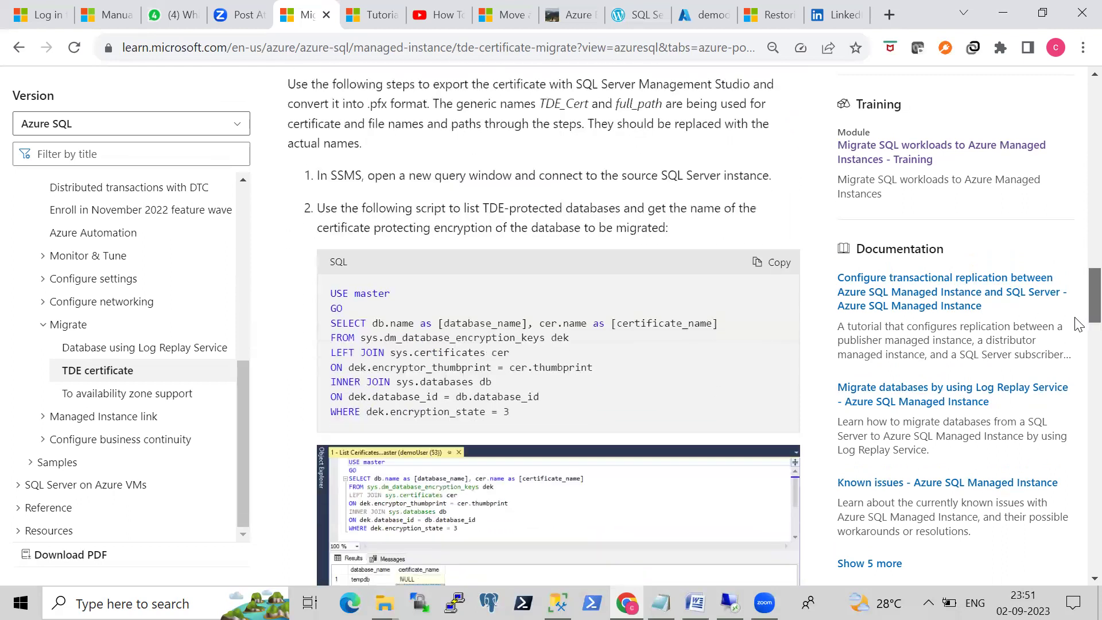
scroll(1078, 360, down, 6)
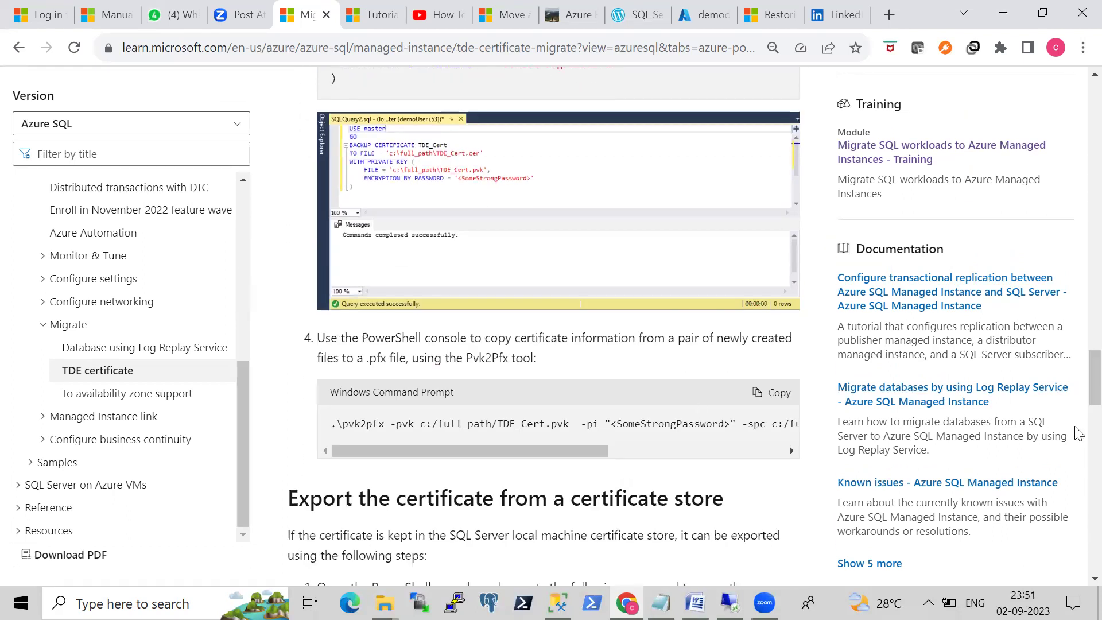
scroll(1077, 402, down, 3)
scroll(1077, 405, down, 8)
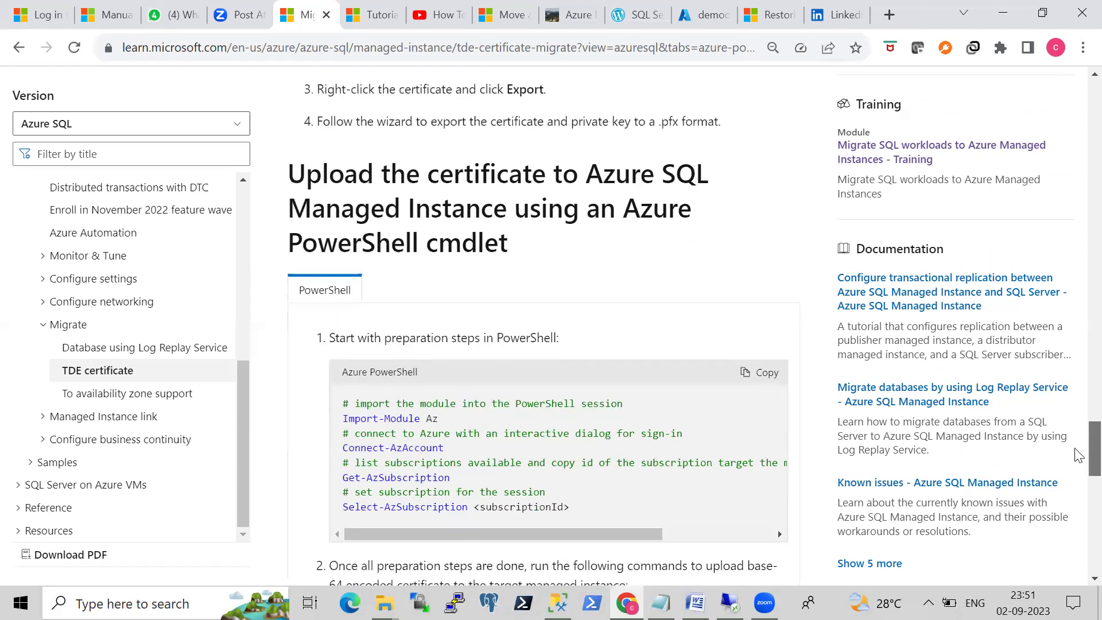
scroll(1077, 459, down, 5)
scroll(1077, 487, down, 5)
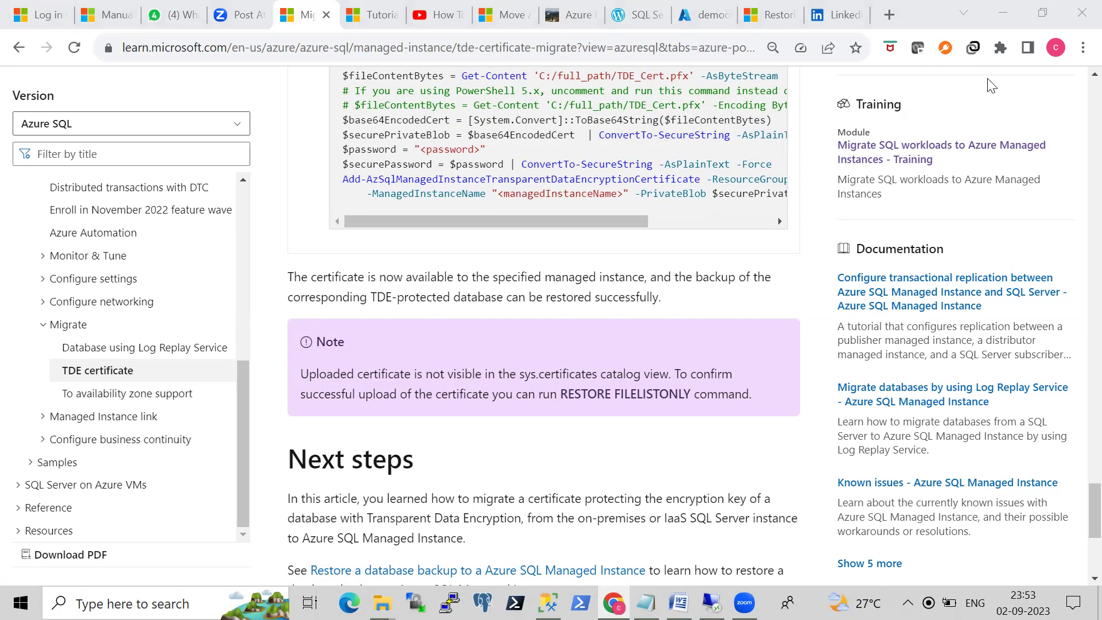
- Return to the article's Az.Sql module installation commands, just above the section on exporting the TDE certificate
click(1080, 502)
drag(1076, 497, 1055, 255)
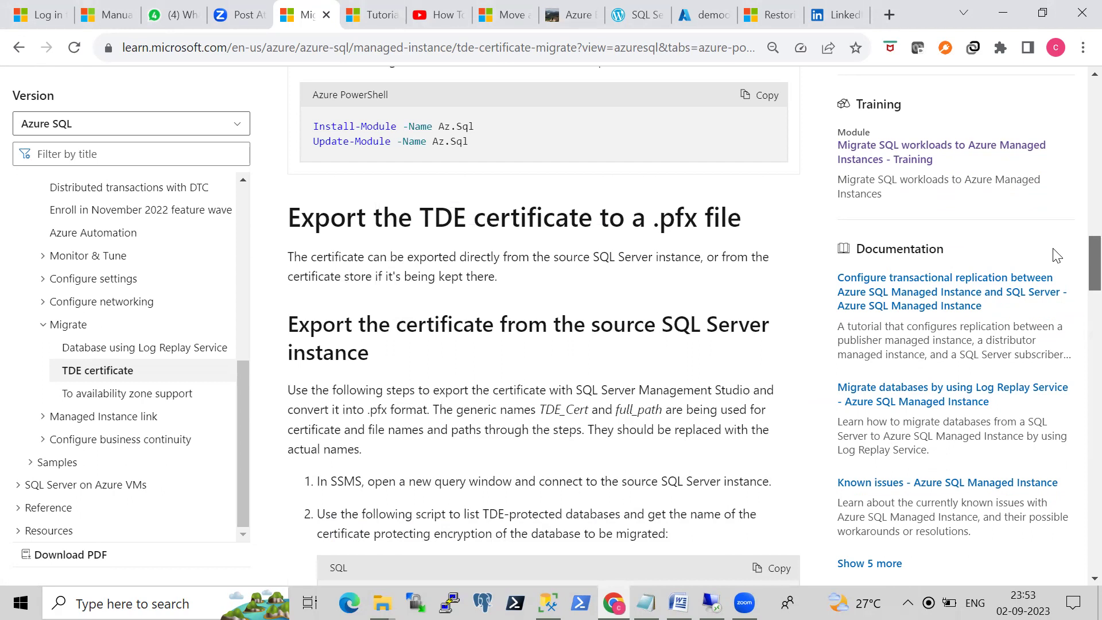
drag(1056, 254, 1057, 254)
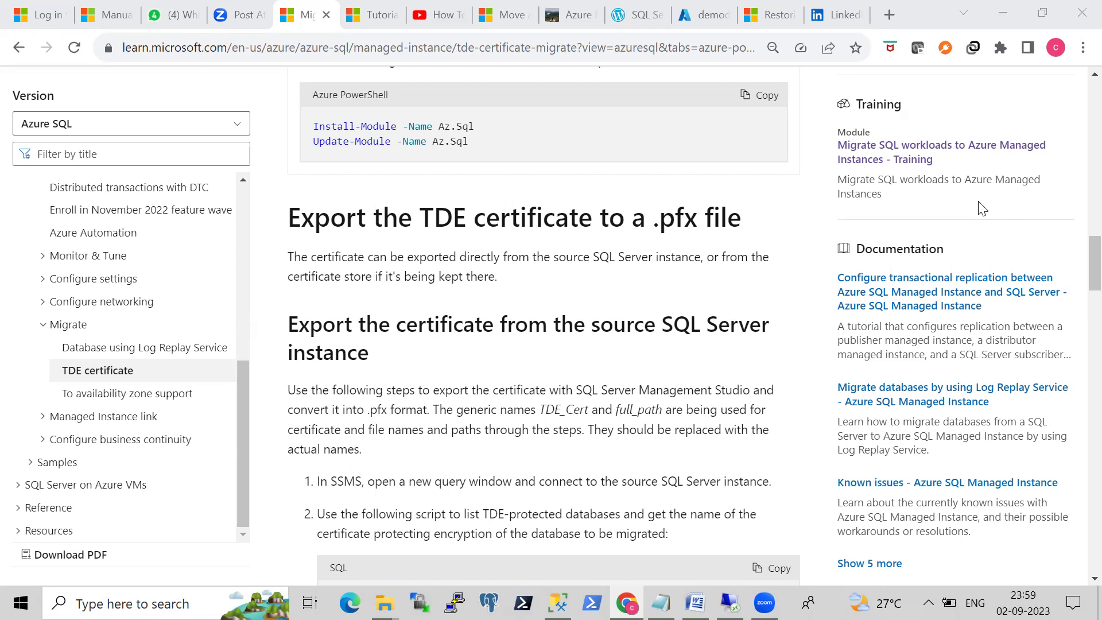
drag(1080, 265, 1080, 240)
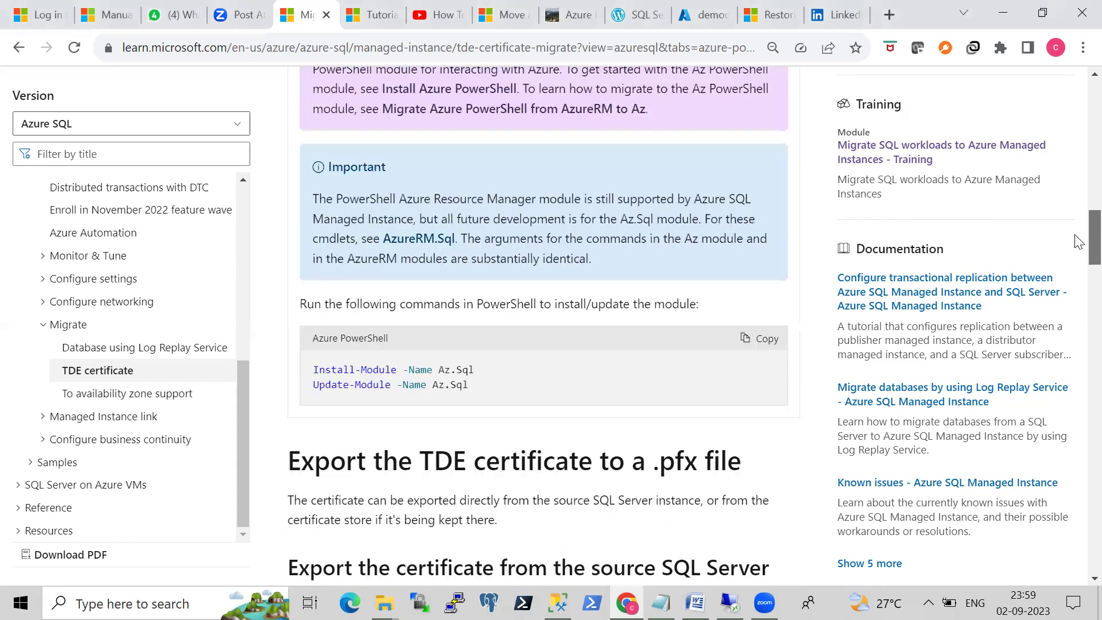
- Switch to the remote SQL Server machine and browse to the New Volume (E:) drive in File Explorer
click(731, 603)
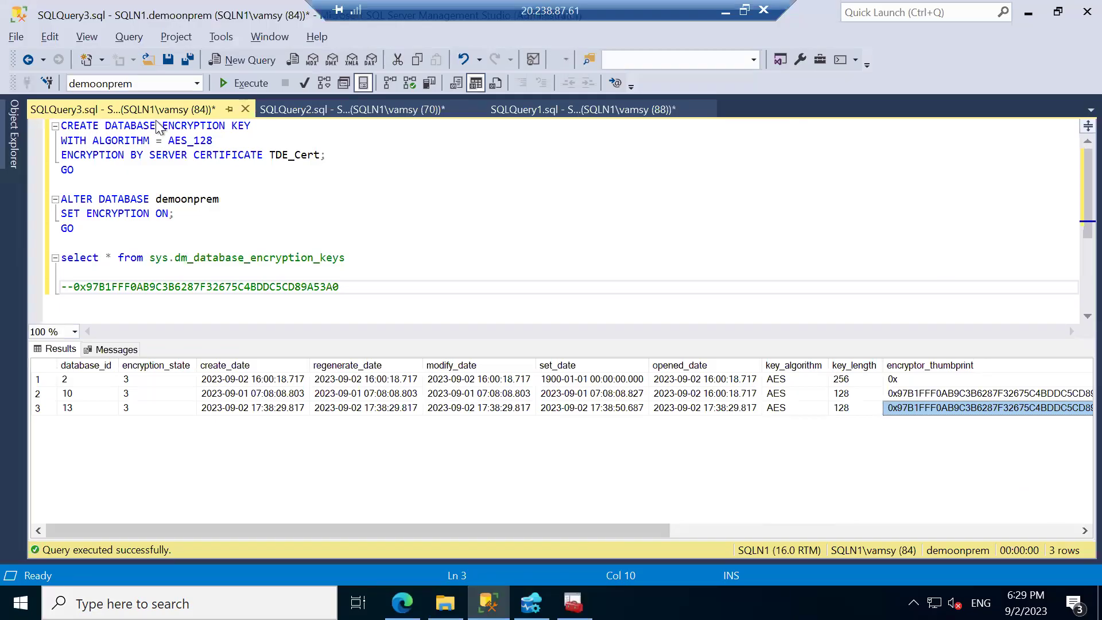
click(14, 132)
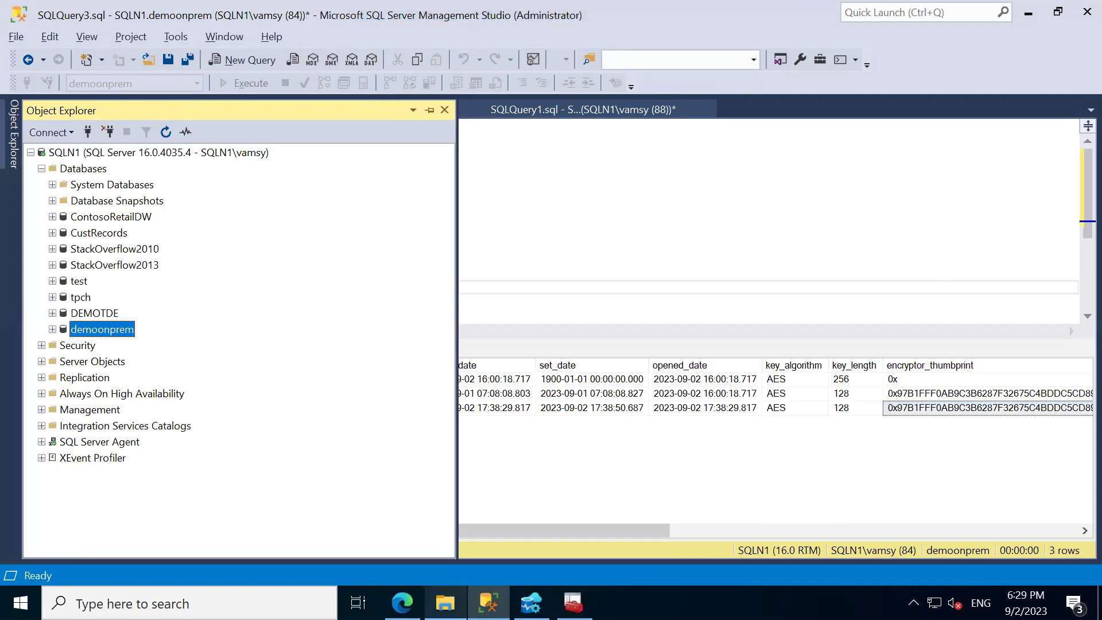
click(445, 602)
click(51, 271)
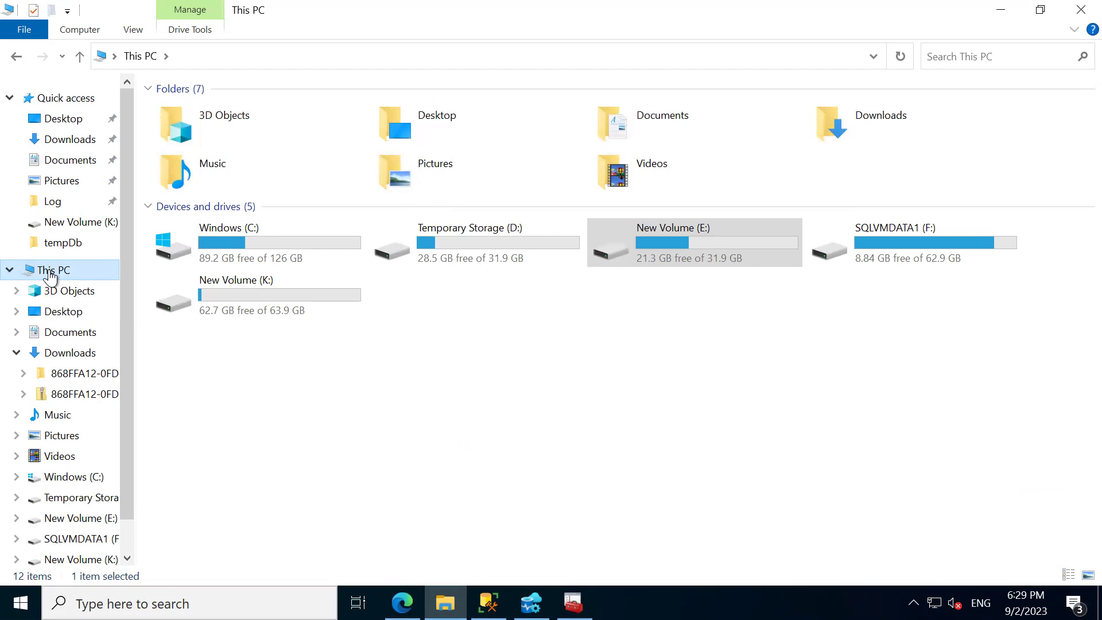
double_click(650, 234)
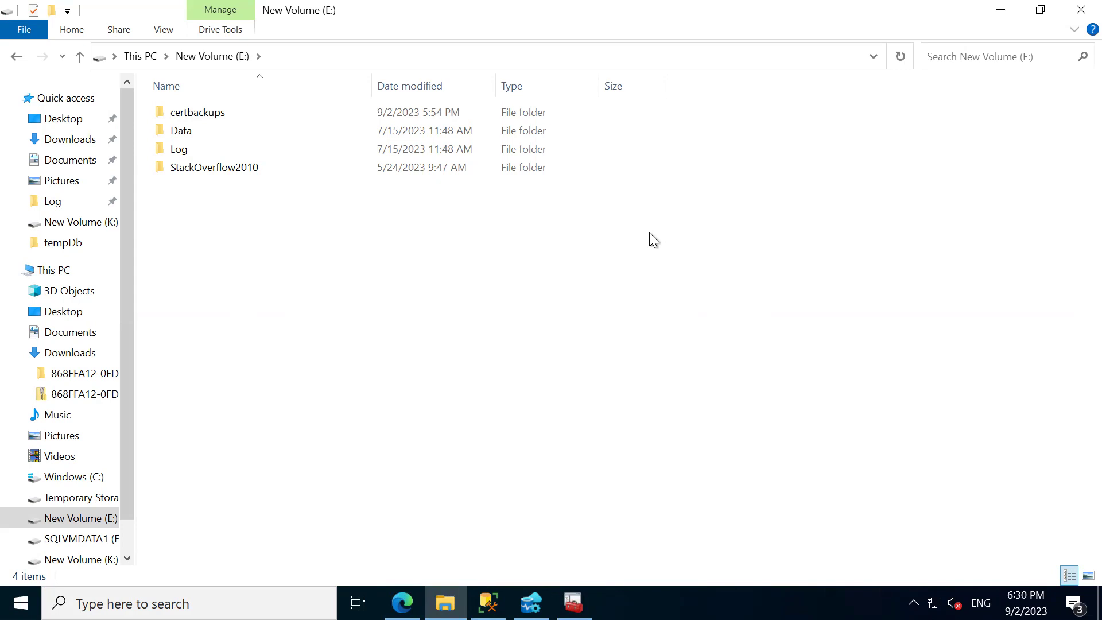
mouse_move(569, 7)
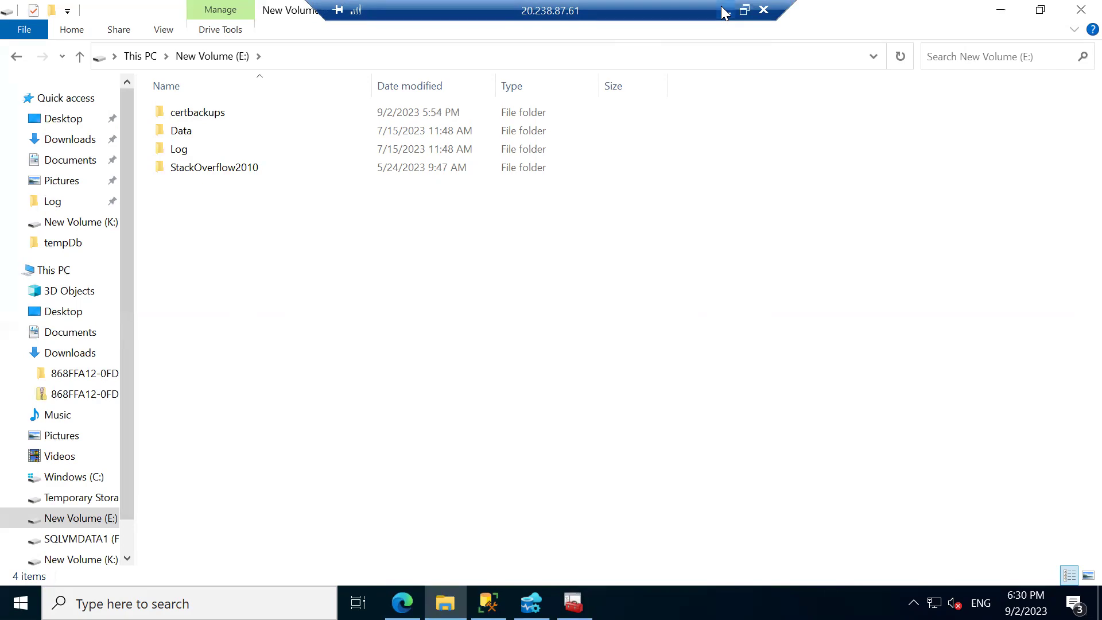
click(723, 11)
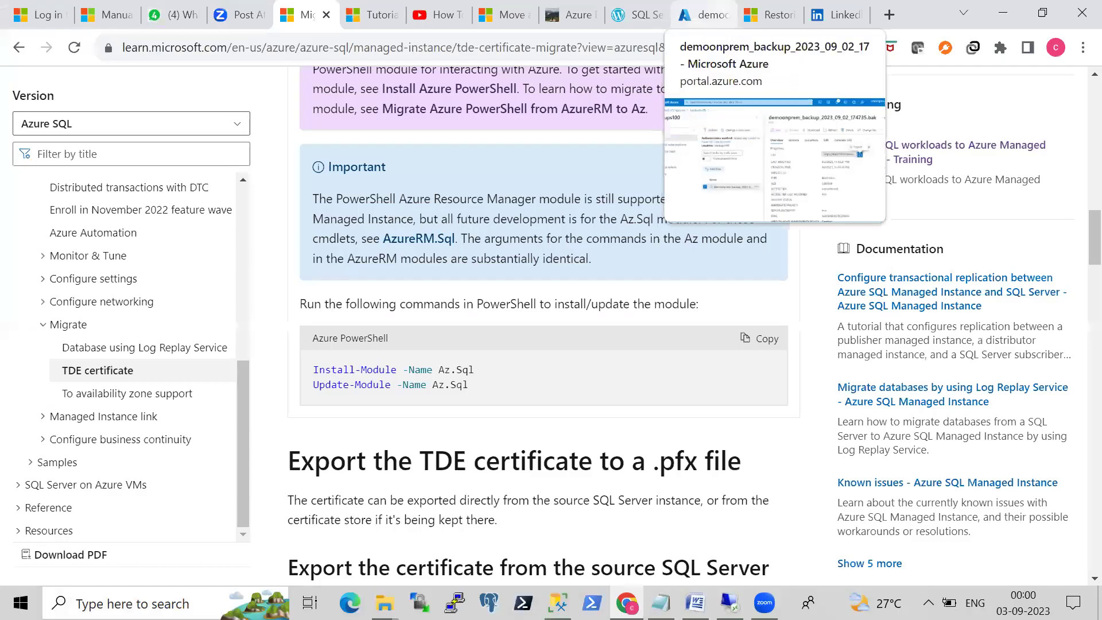
click(730, 602)
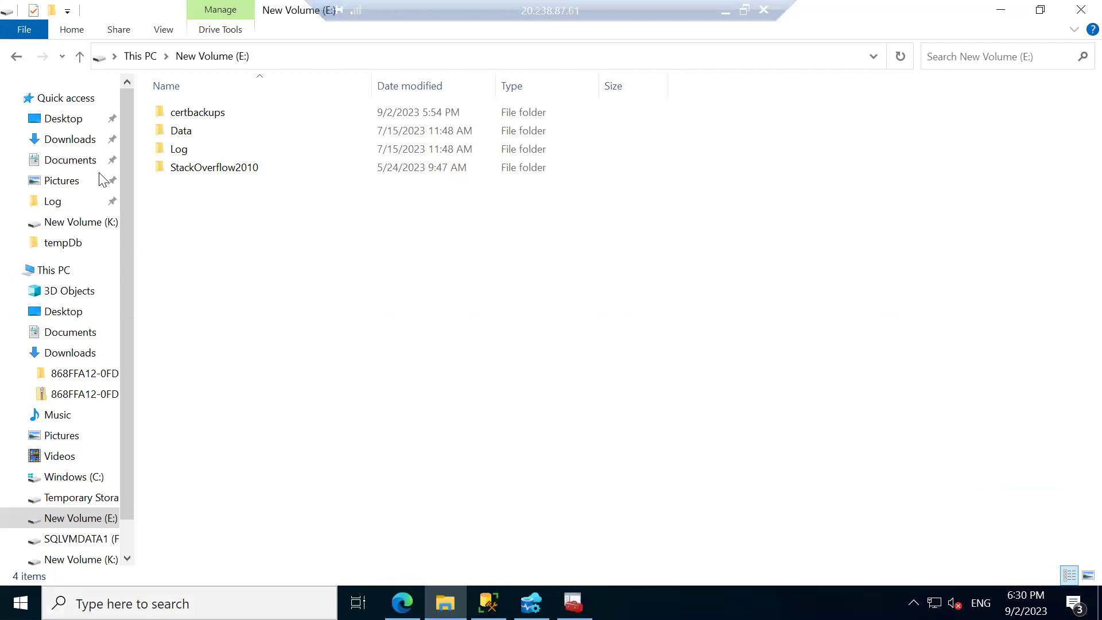
- View the recent script Untitled1.ps1 in Notepad and close it
click(61, 99)
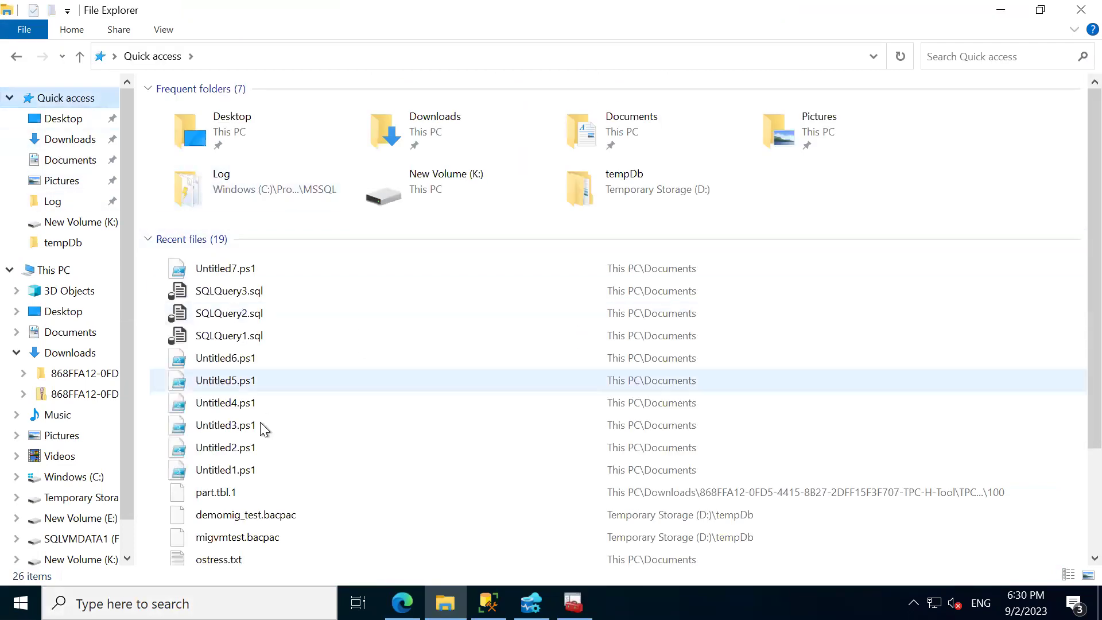
double_click(247, 472)
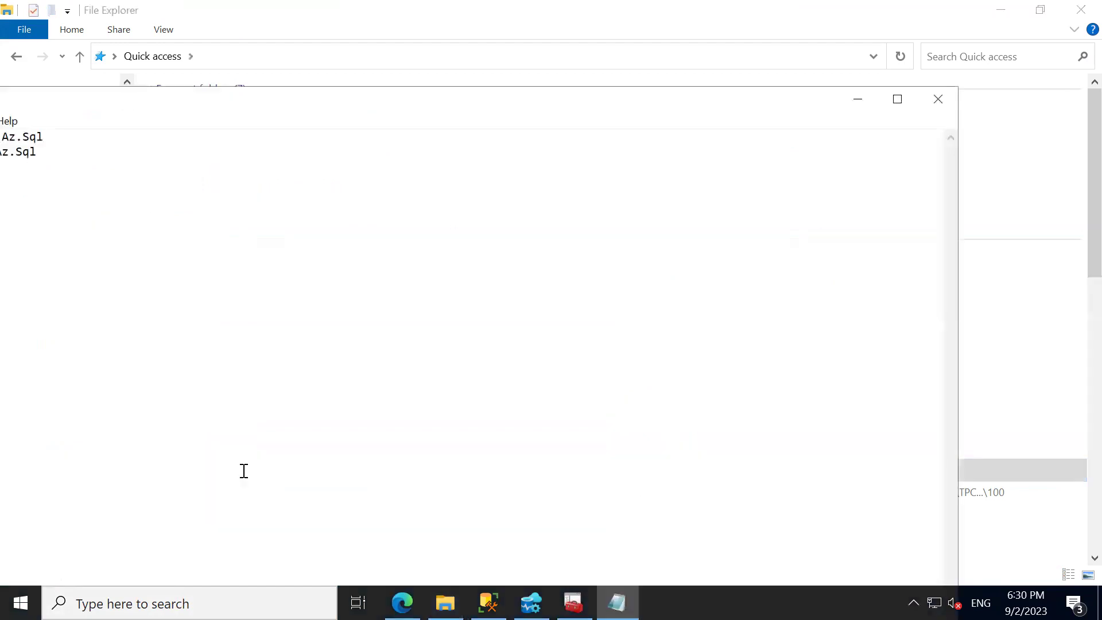
click(938, 99)
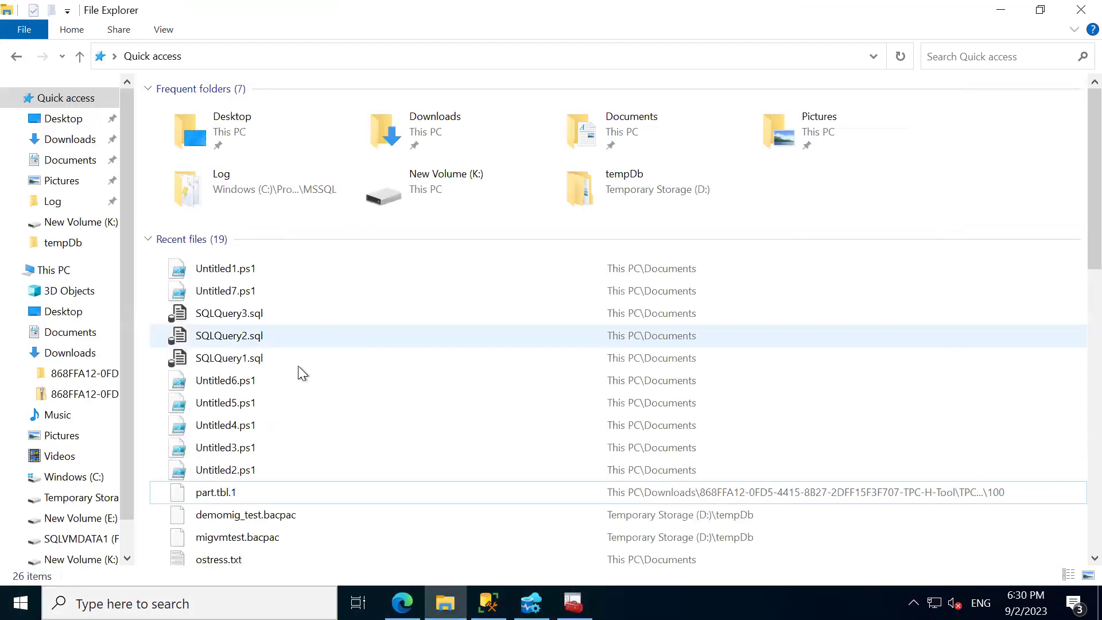
- Open the recent scripts Untitled2.ps1 and Untitled3.ps1 for editing in Windows PowerShell ISE
right_click(231, 467)
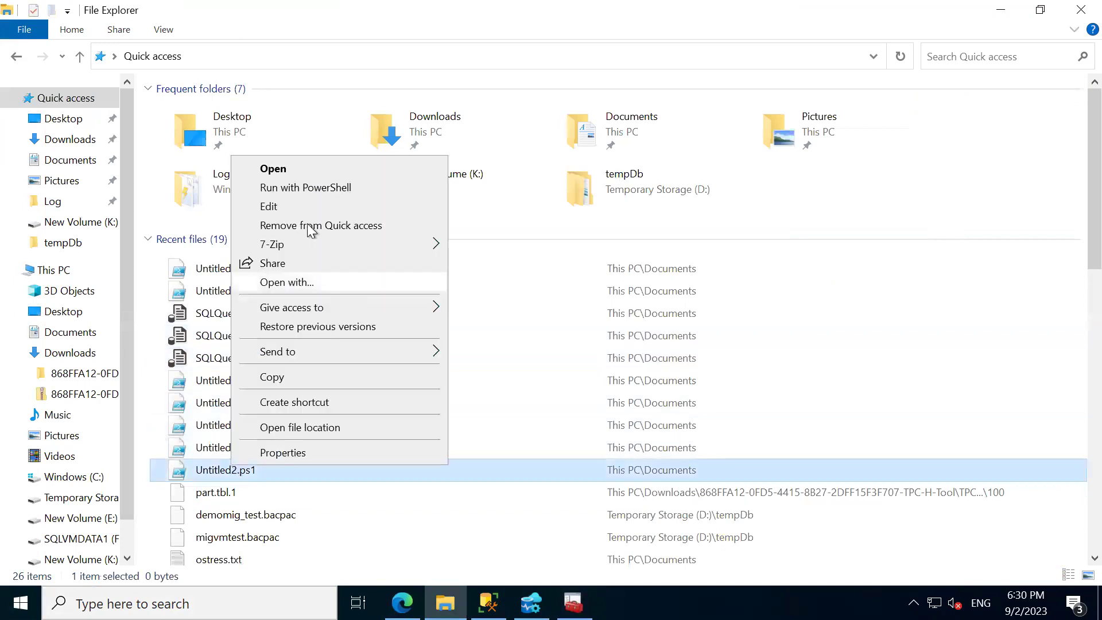
click(285, 205)
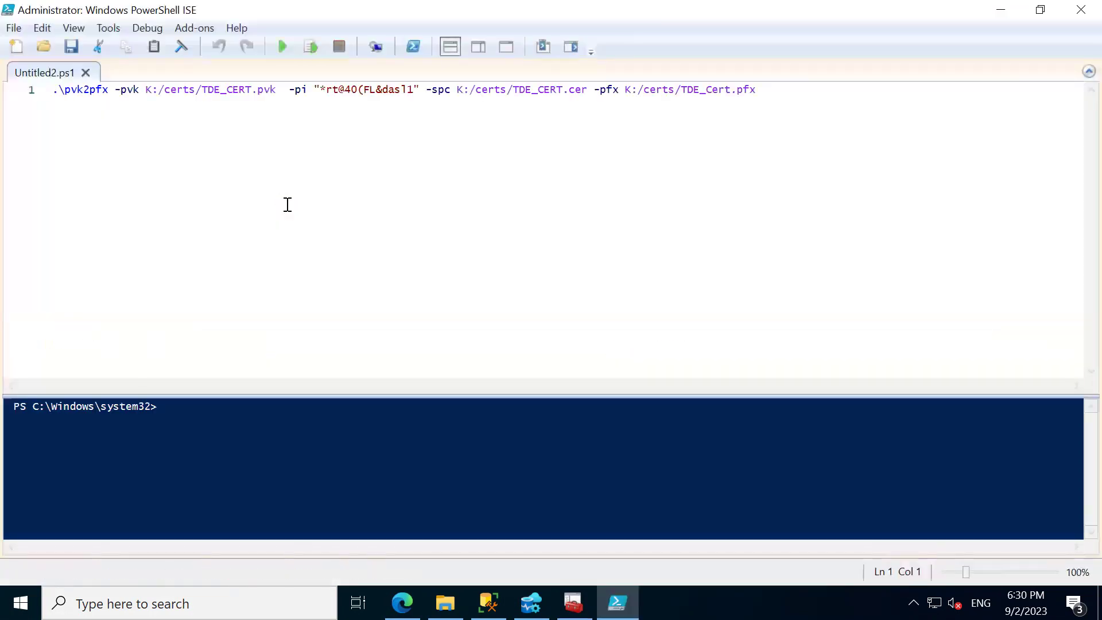
click(1000, 11)
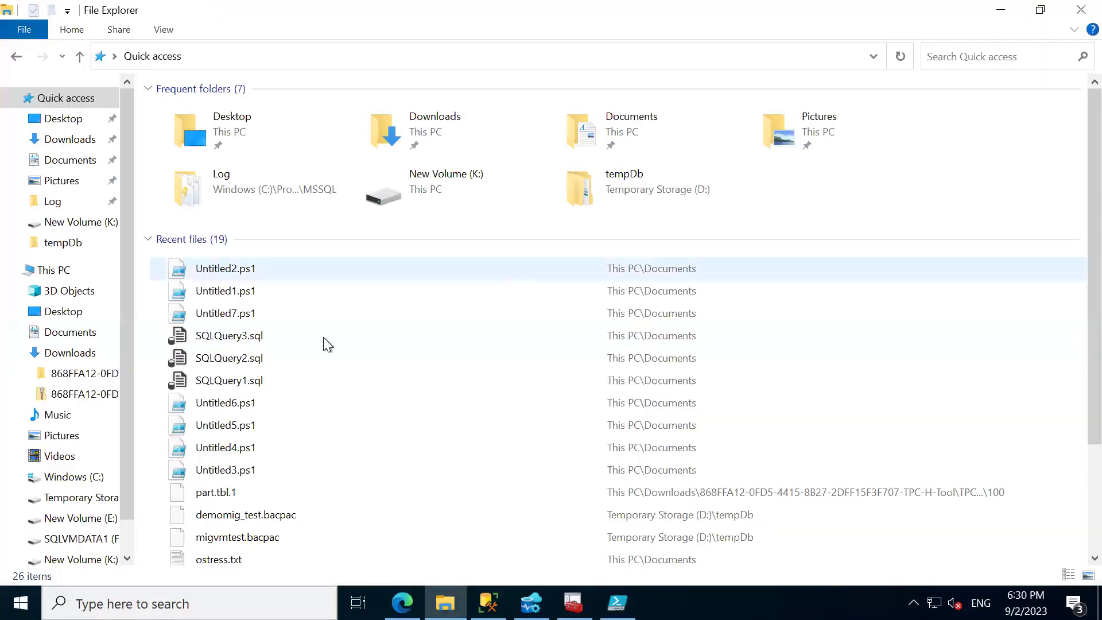
right_click(232, 470)
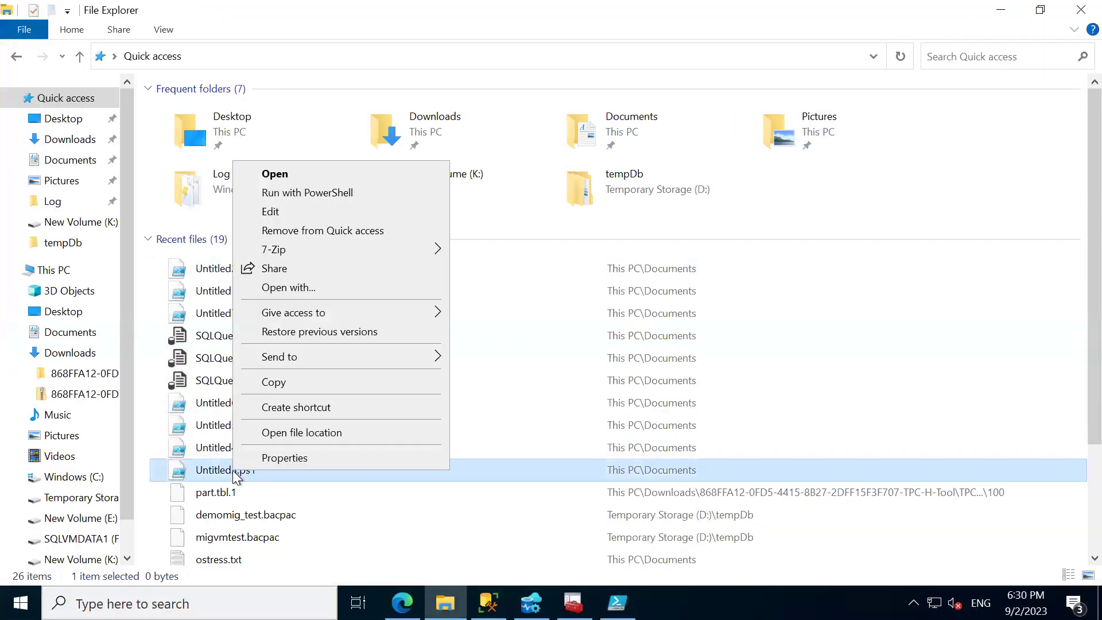
click(287, 212)
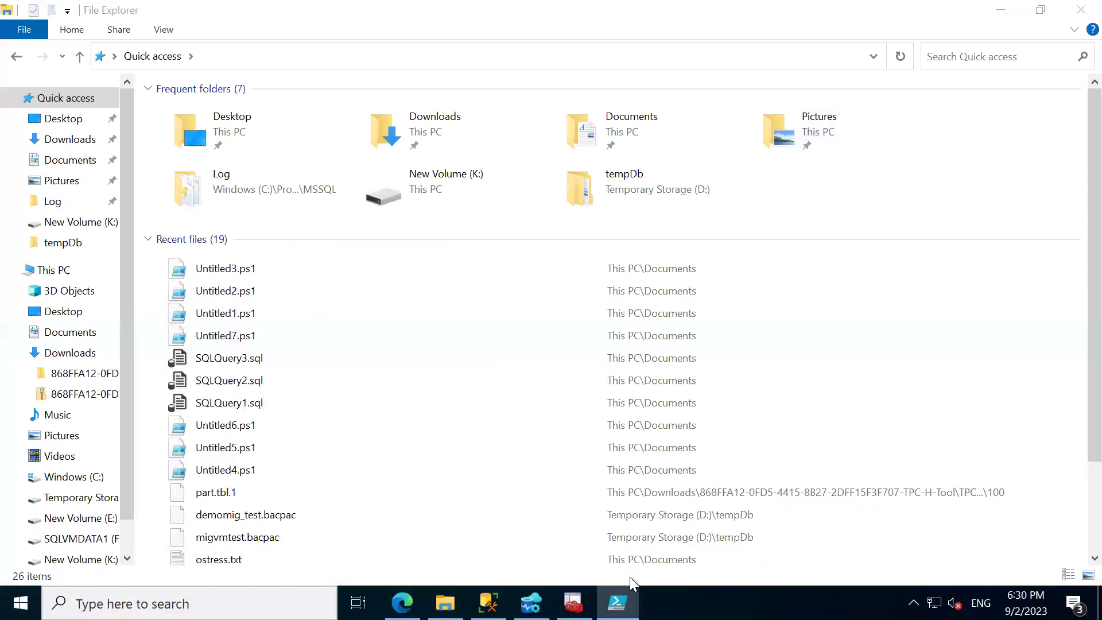
click(617, 603)
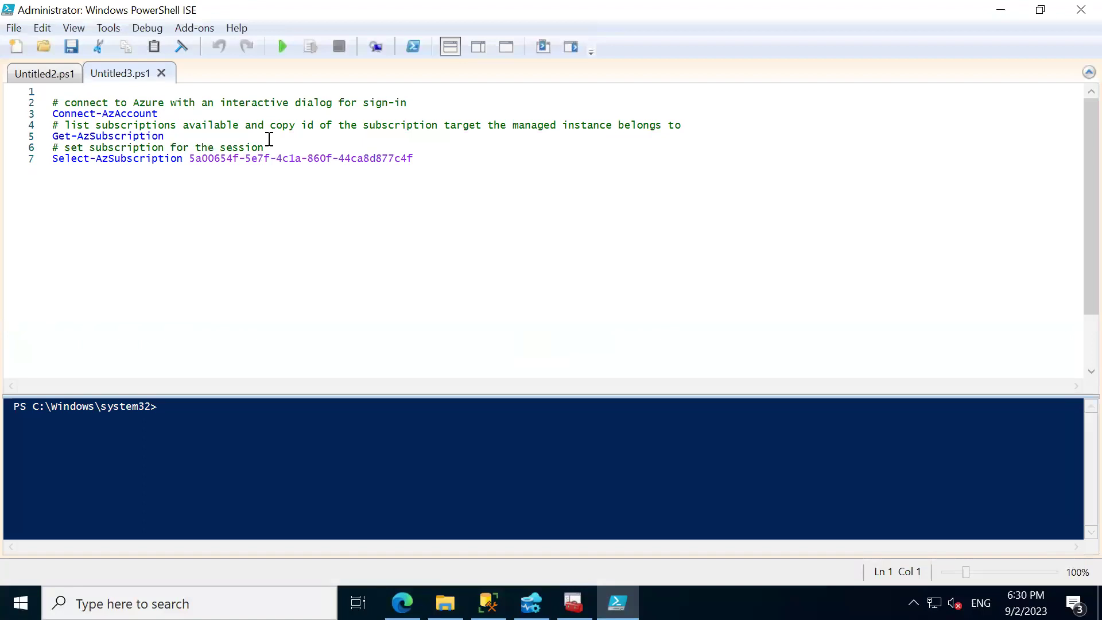
- Open the scripts Untitled4.ps1 through Untitled7.ps1 together from the Documents folder
click(14, 27)
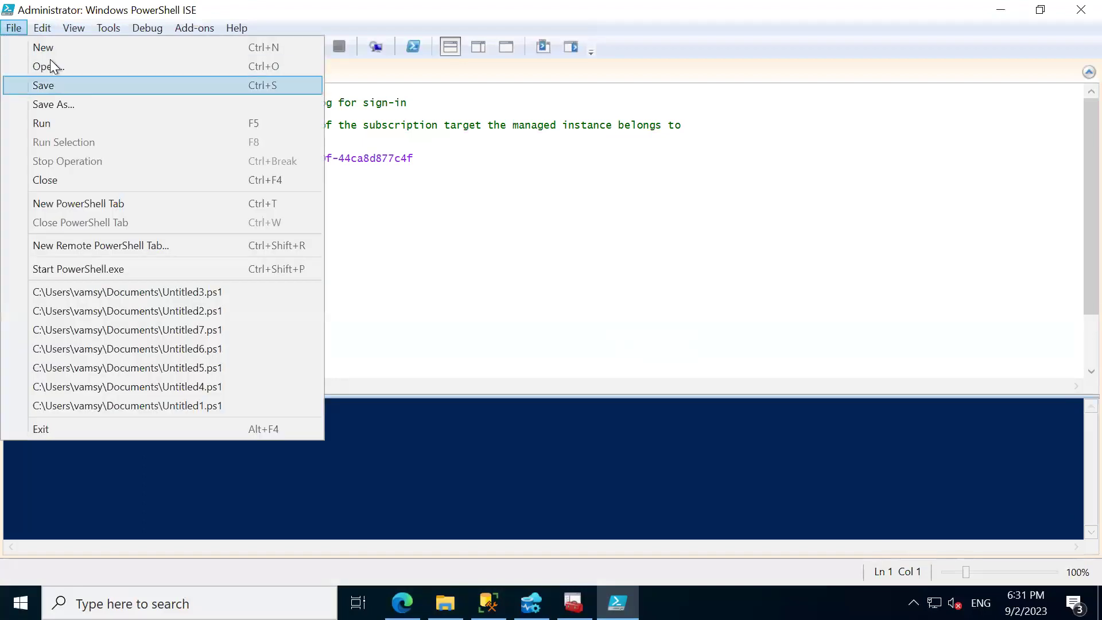
click(50, 66)
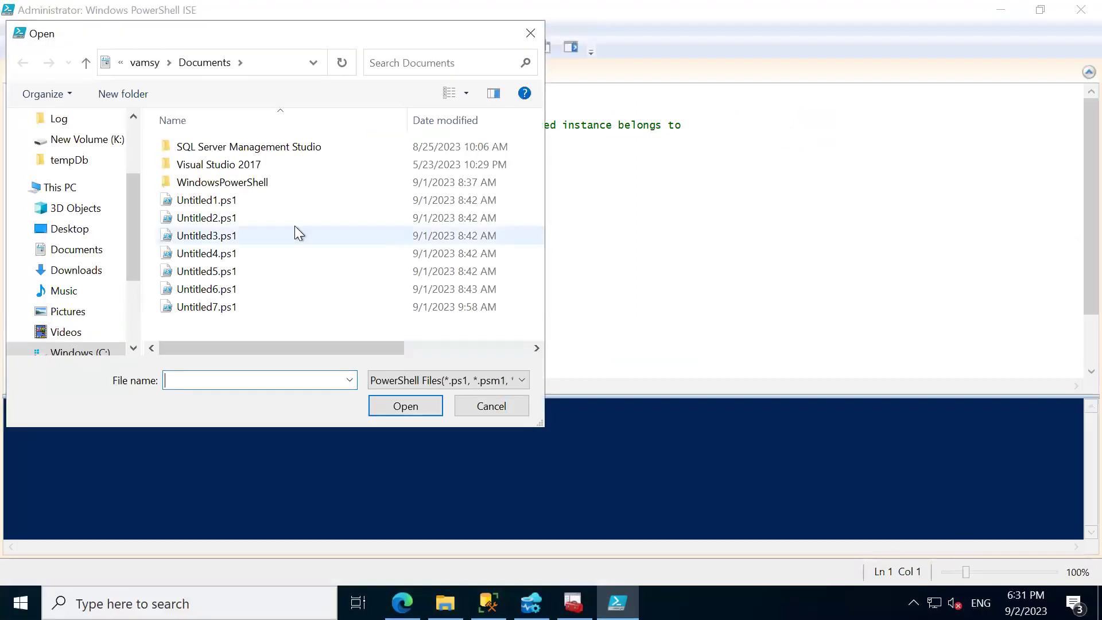
click(235, 254)
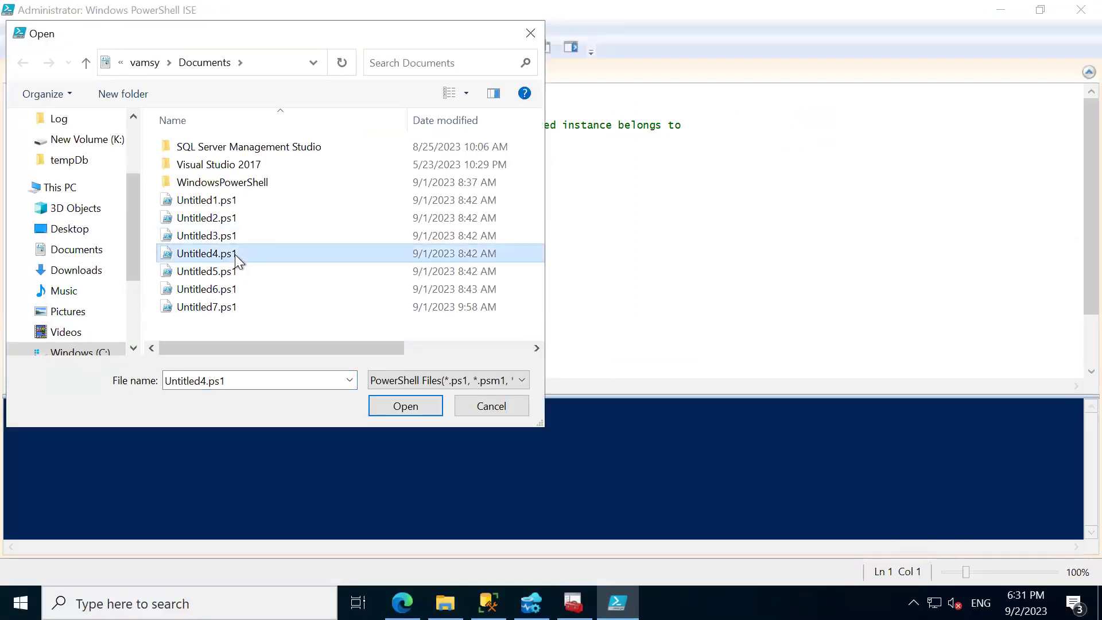
key(shift+Down)
key(shift+Down)
key(shift+Down)
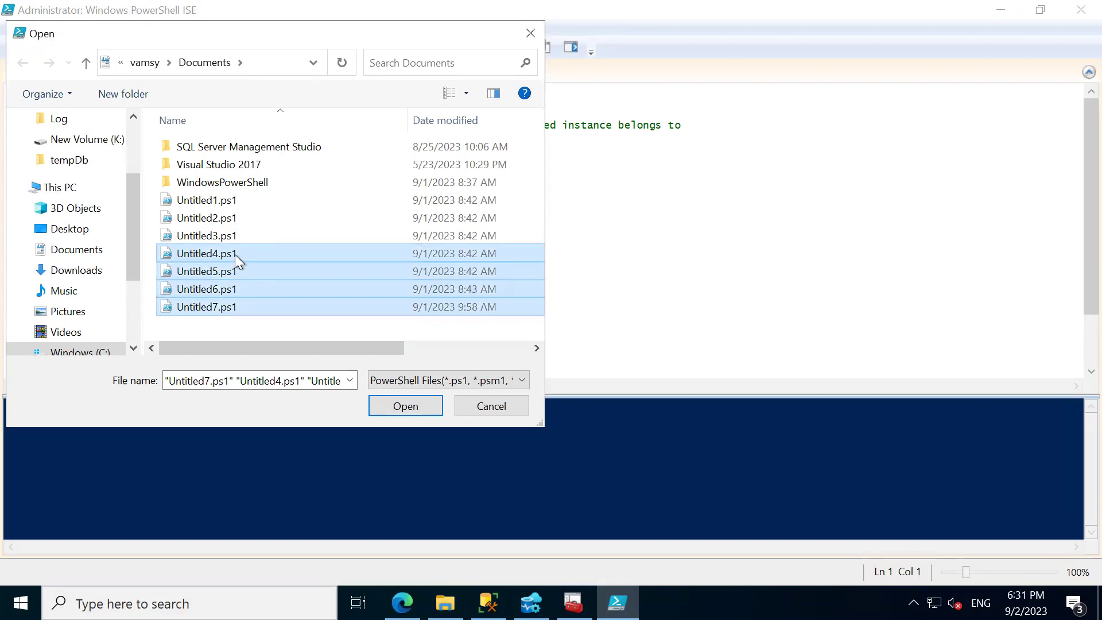
key(Return)
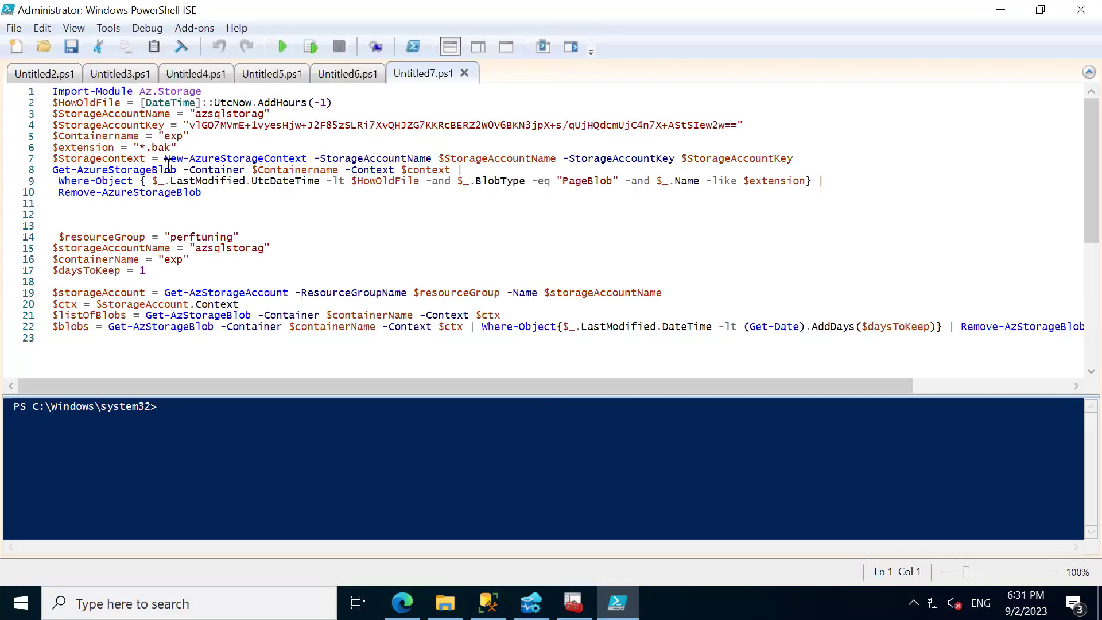
- Review the contents of the open scripts Untitled2.ps1, Untitled3.ps1, Untitled4.ps1 and Untitled5.ps1 one after another
click(51, 74)
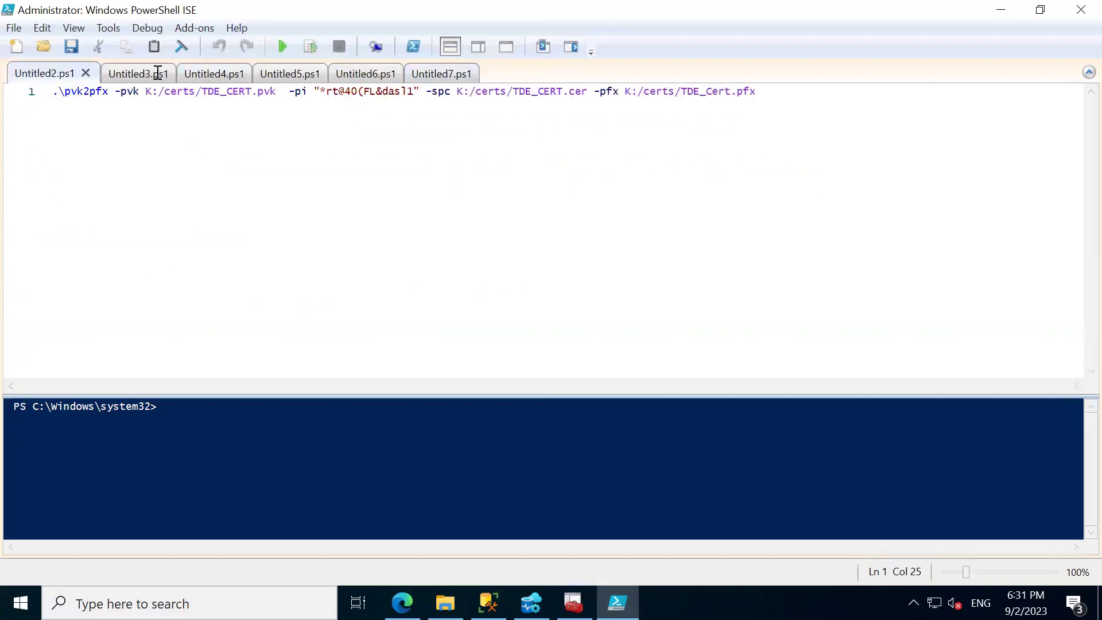
click(132, 74)
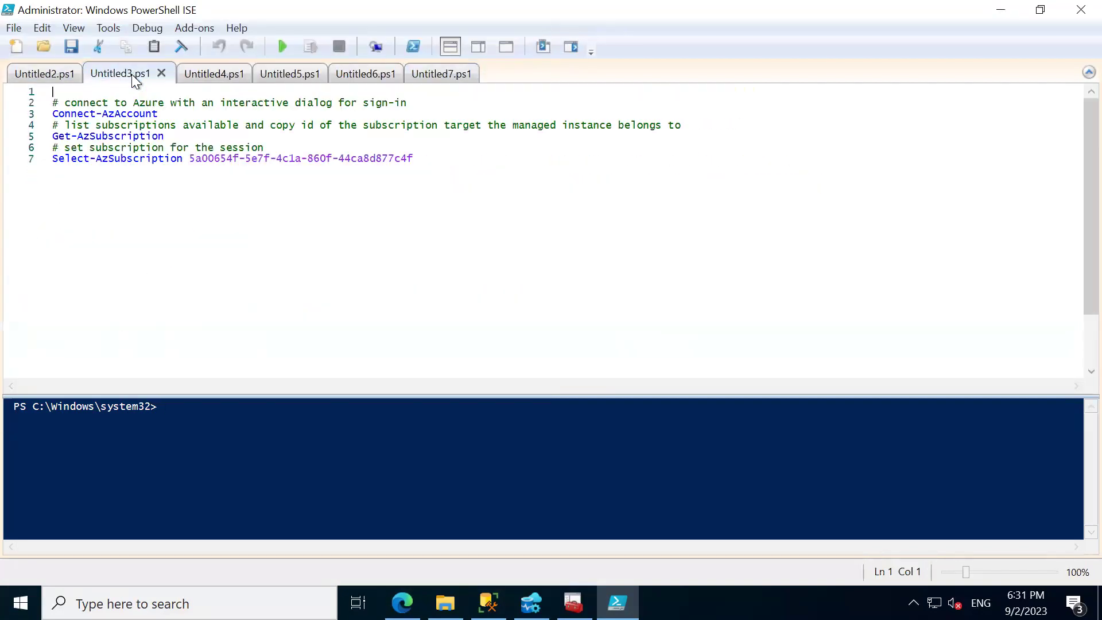
click(195, 77)
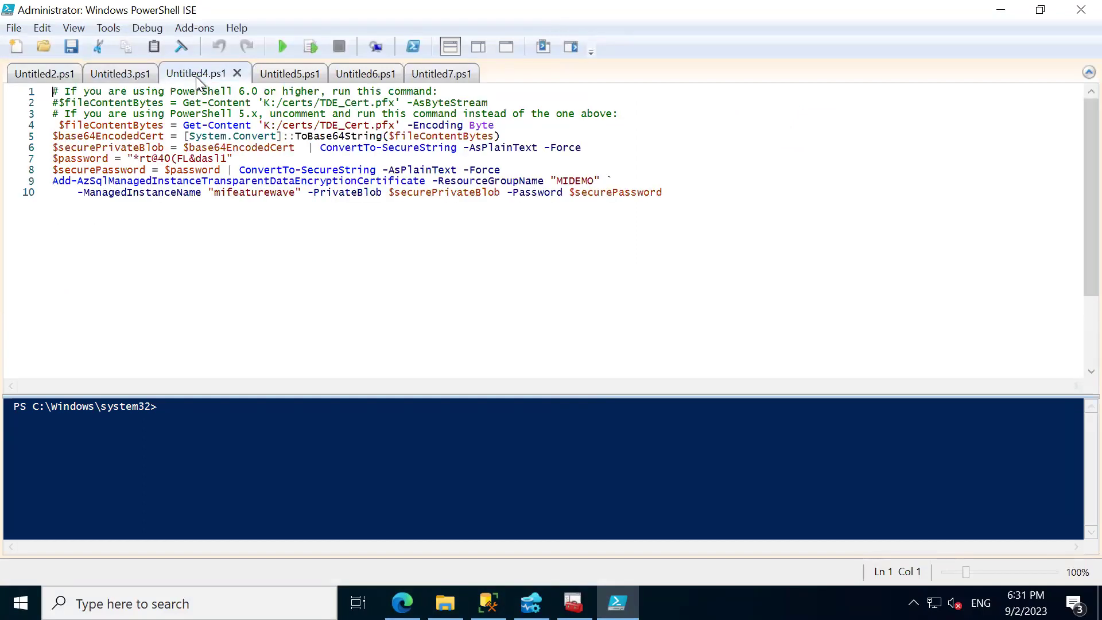
click(289, 76)
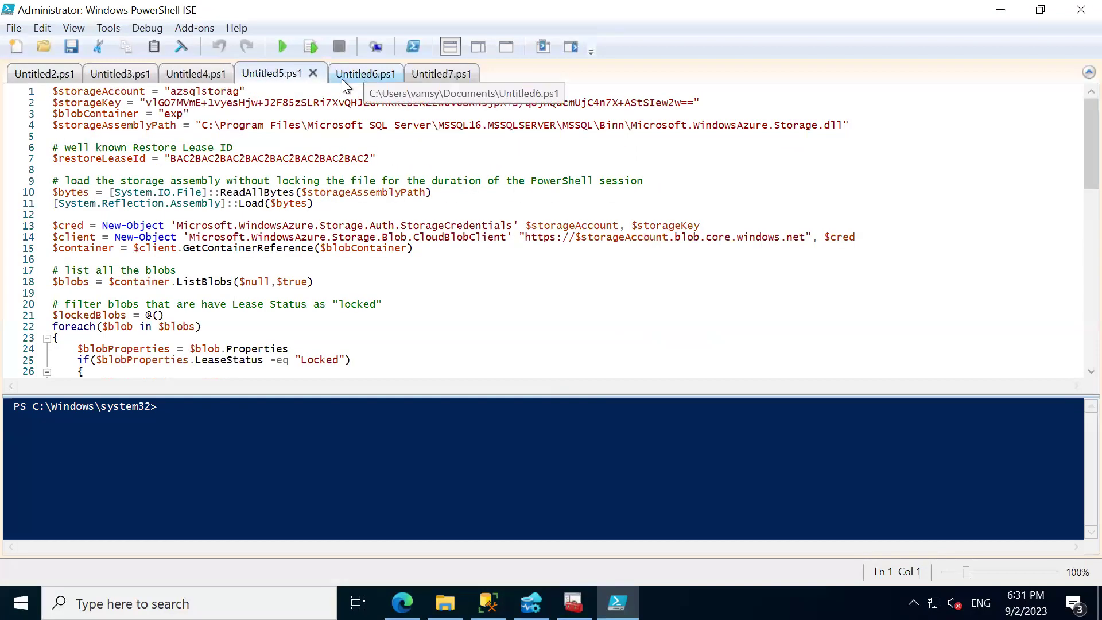
- Close the scripts Untitled5.ps1, Untitled6.ps1 and Untitled7.ps1, leaving the TDE certificate upload script Untitled4.ps1 open
click(313, 74)
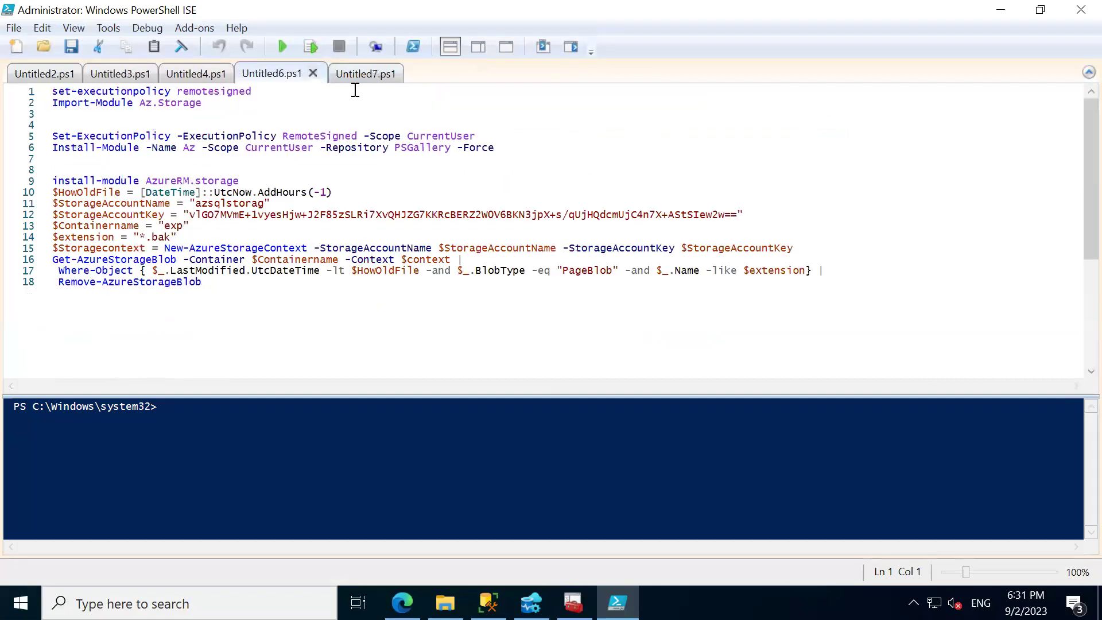
click(313, 74)
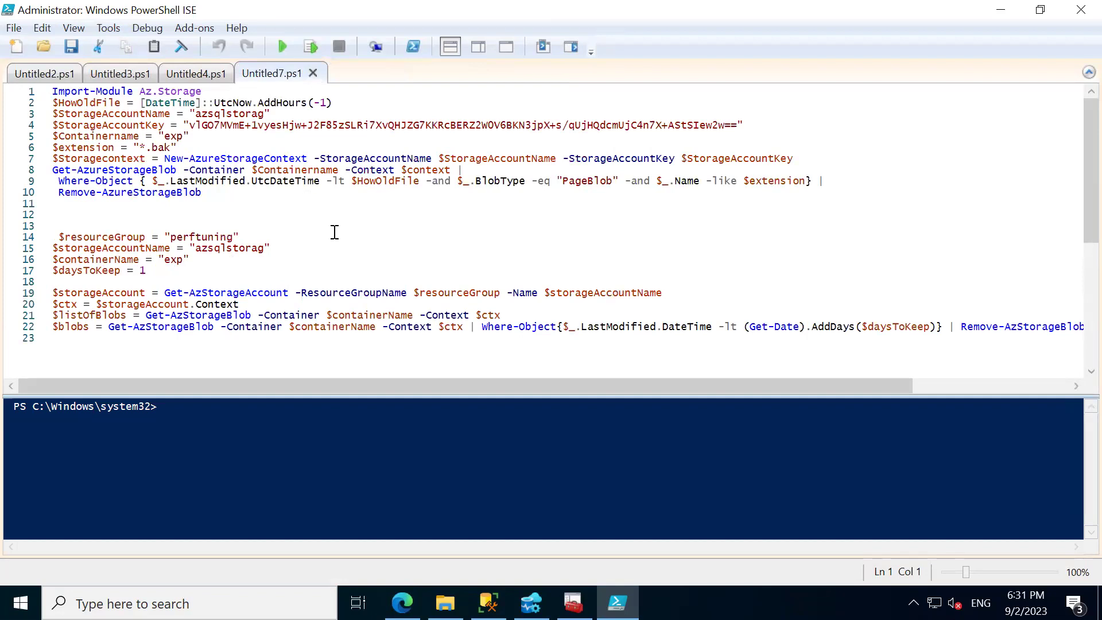
click(314, 73)
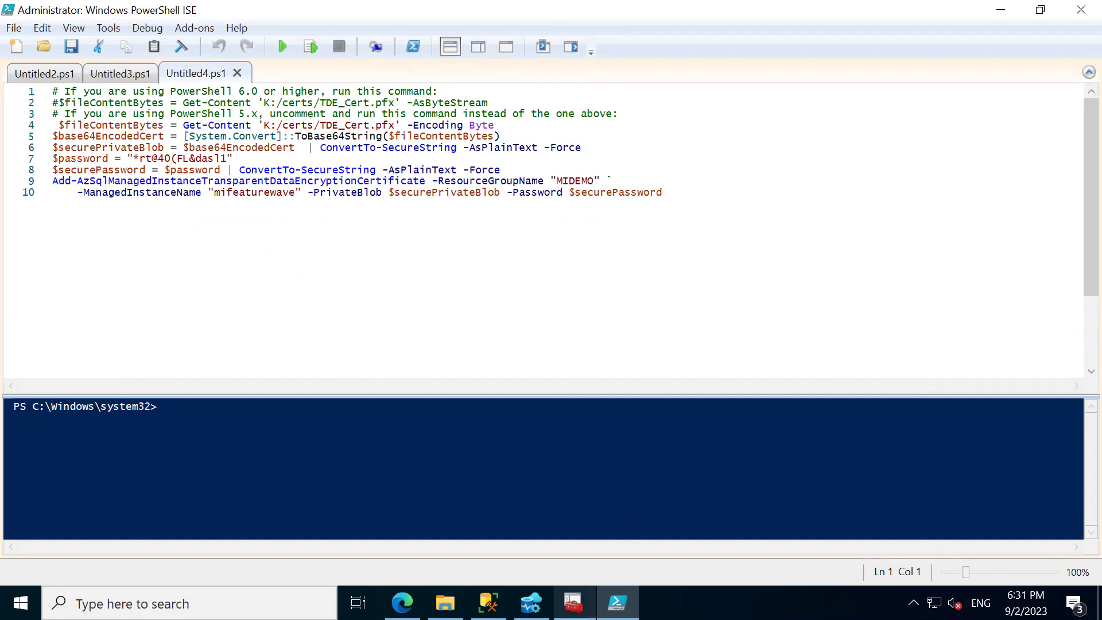
- Leave the remote session for the TDE certificate migration article in the local browser and go to its Prerequisites section
mouse_move(574, 603)
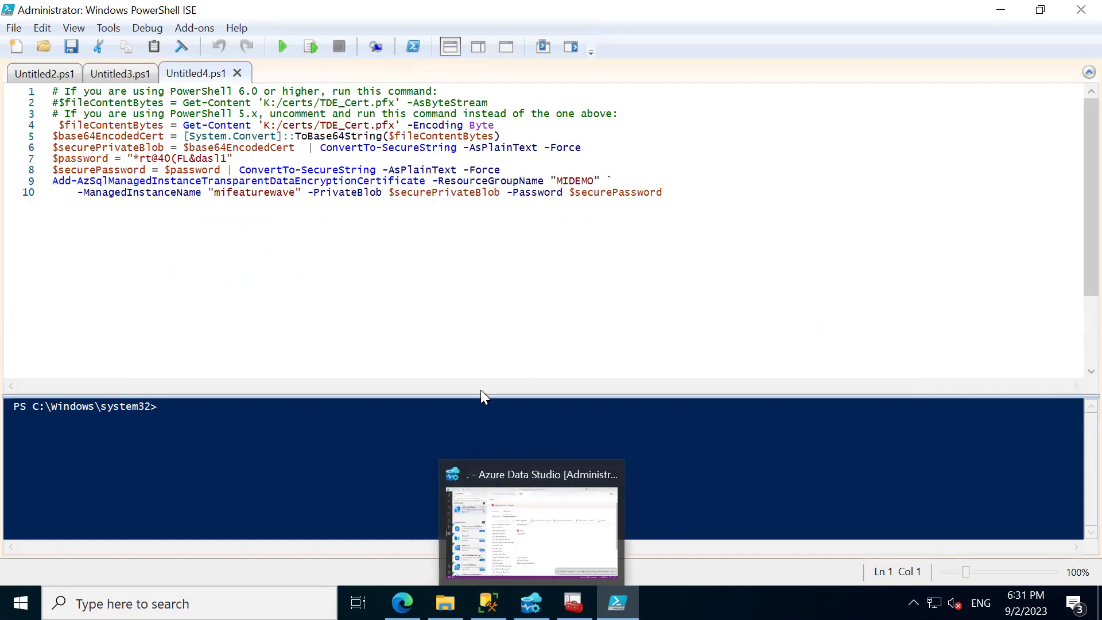
mouse_move(578, 1)
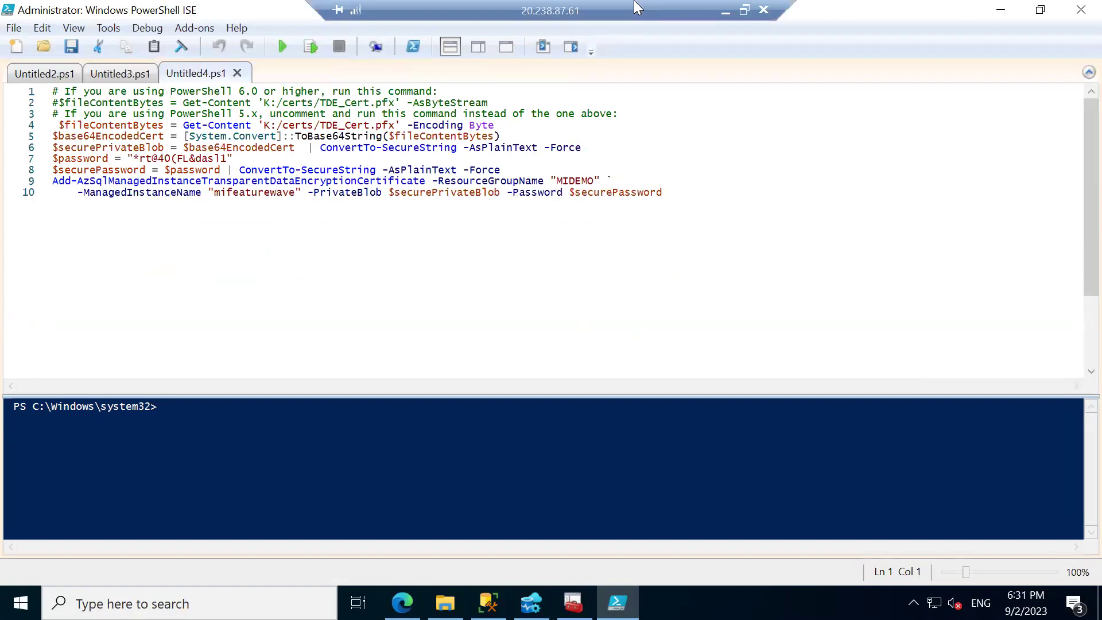
click(725, 10)
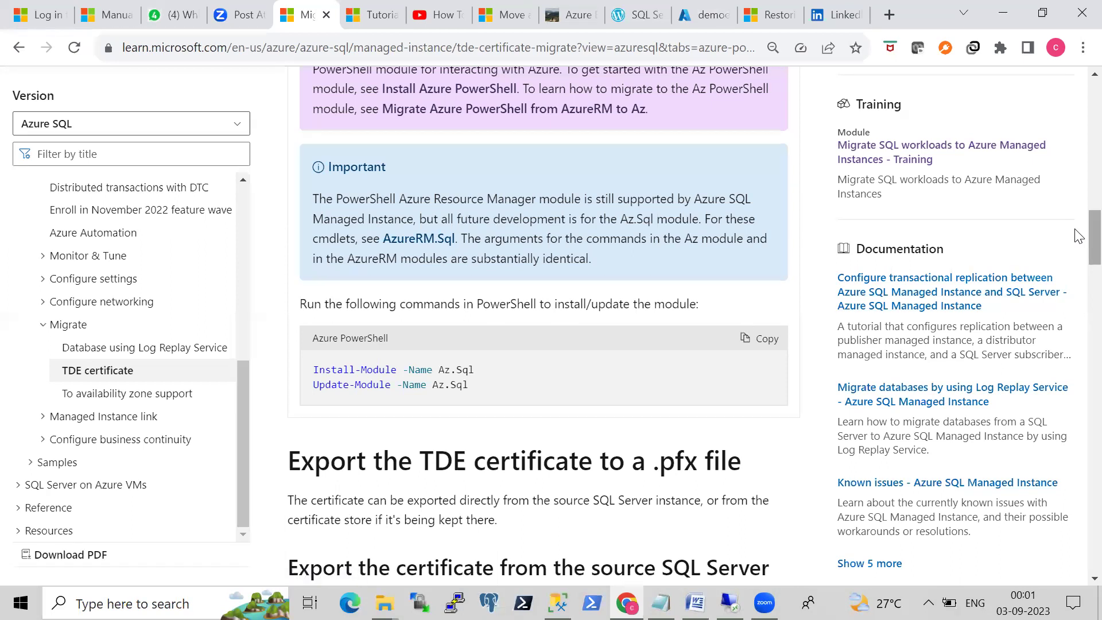
scroll(1078, 241, down, 5)
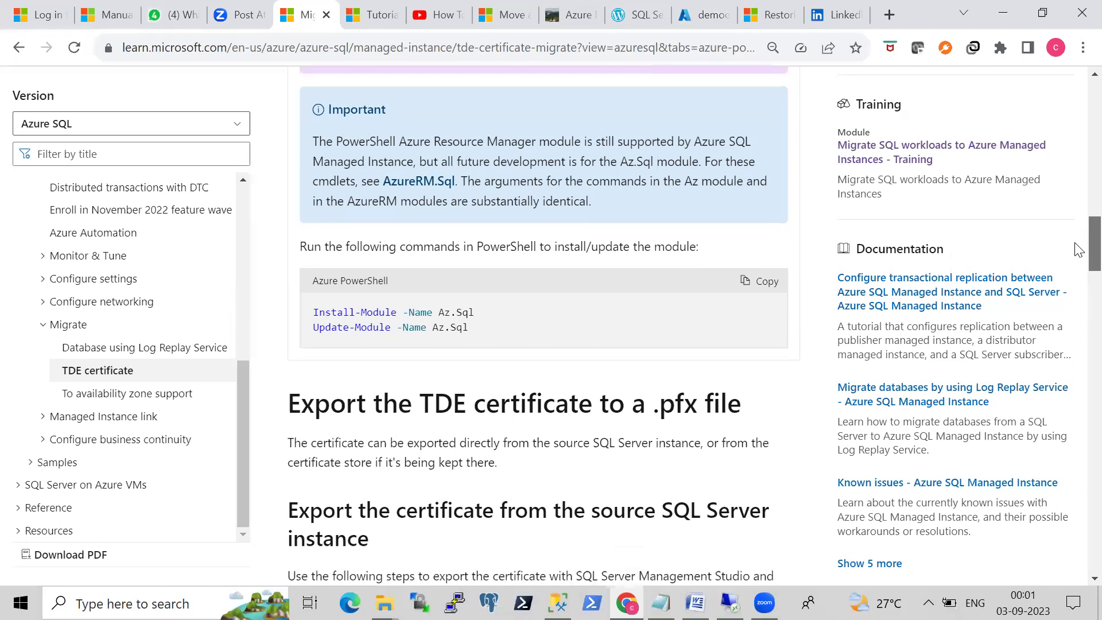
scroll(1071, 205, up, 10)
scroll(1071, 205, up, 3)
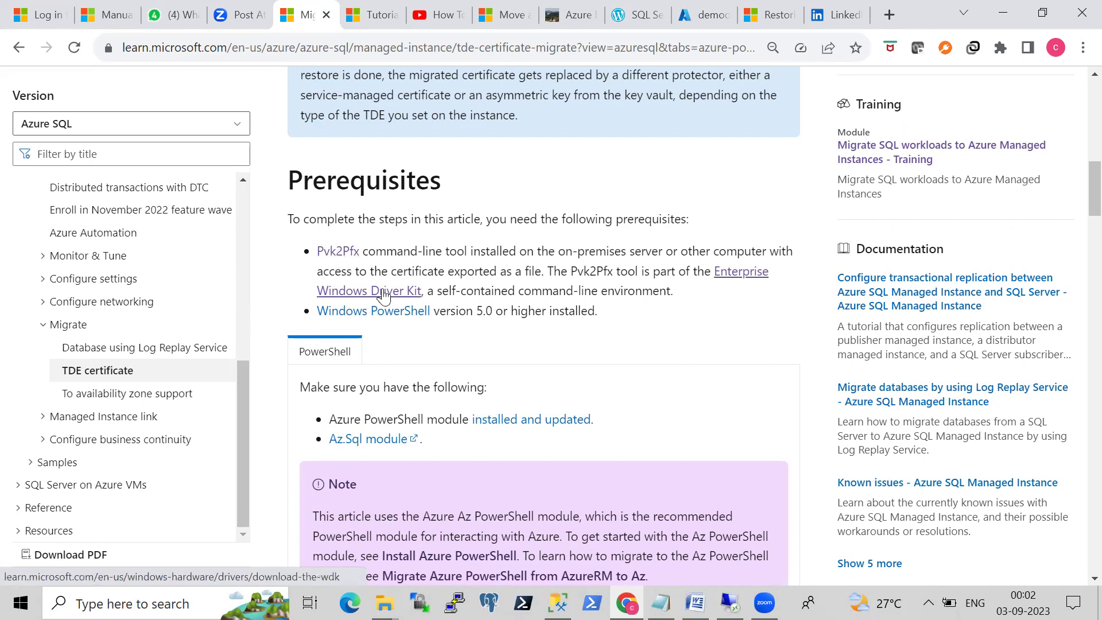
- Open the Enterprise Windows Driver Kit link in a new tab and go to the Windows 11, version 22H2 WDK installation section
right_click(732, 271)
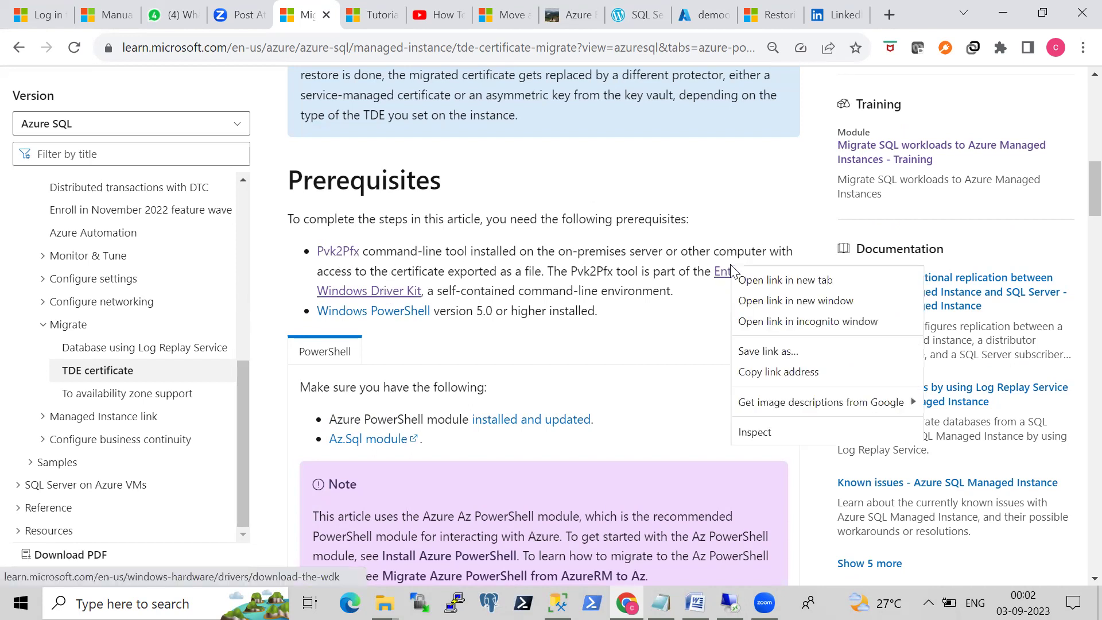
click(751, 281)
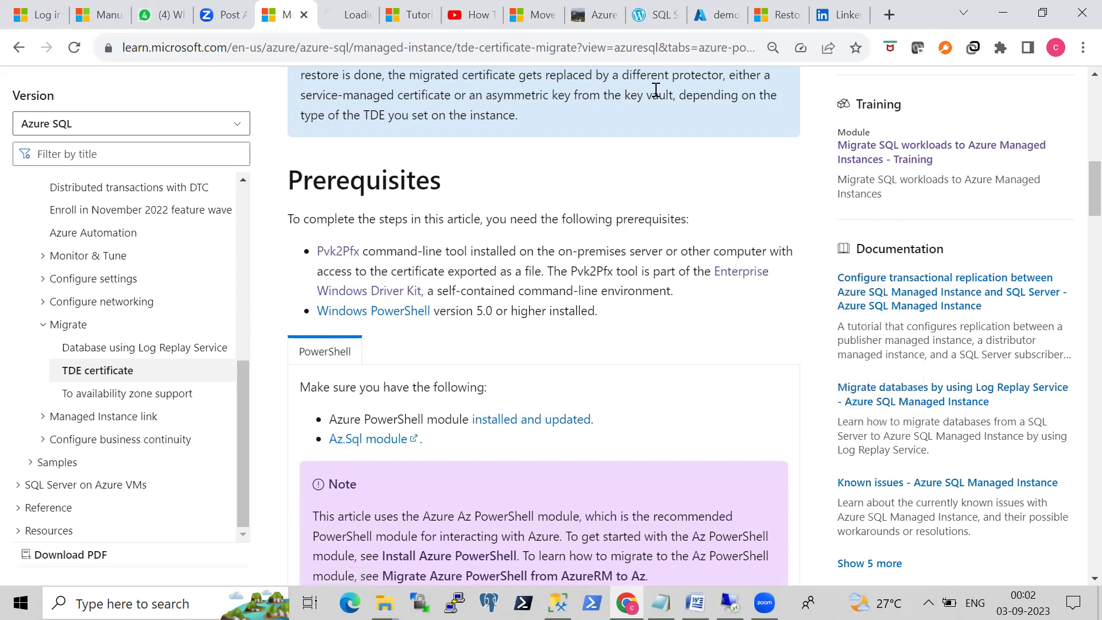
click(348, 16)
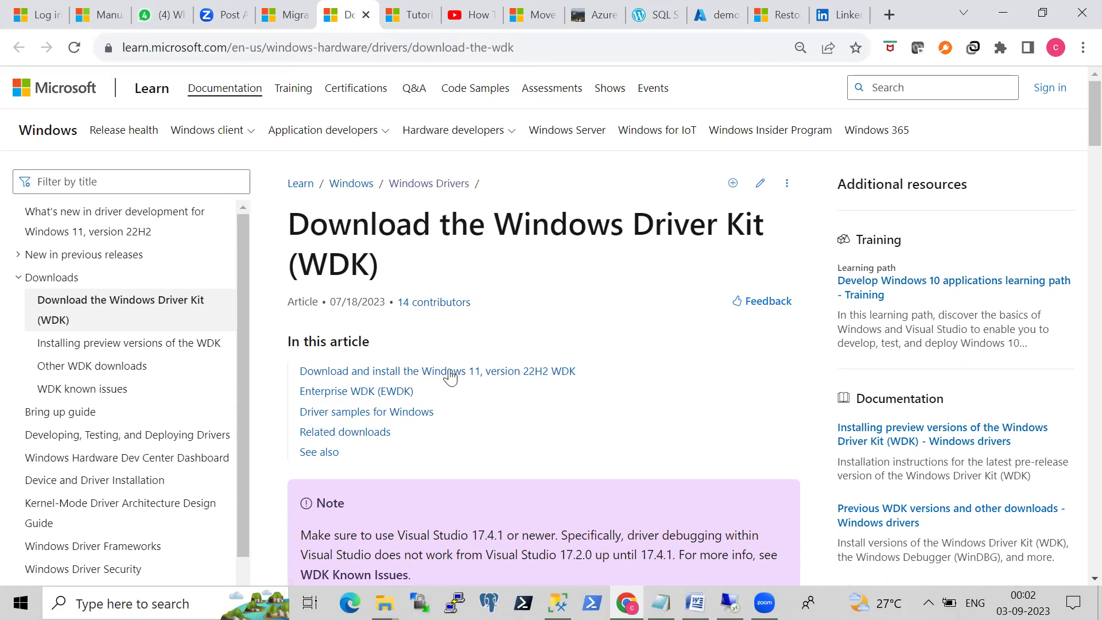
click(428, 372)
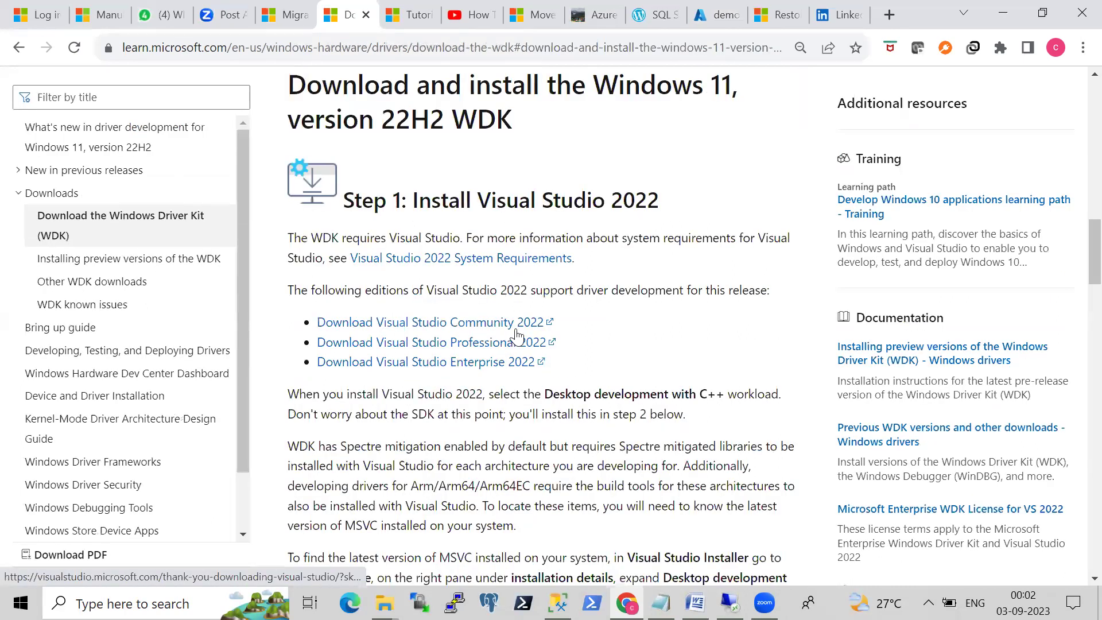
- Review the Visual Studio, SDK and WDK installation steps against the migration article's prerequisites, and close the WDK page
scroll(1078, 332, down, 1)
scroll(1079, 331, down, 6)
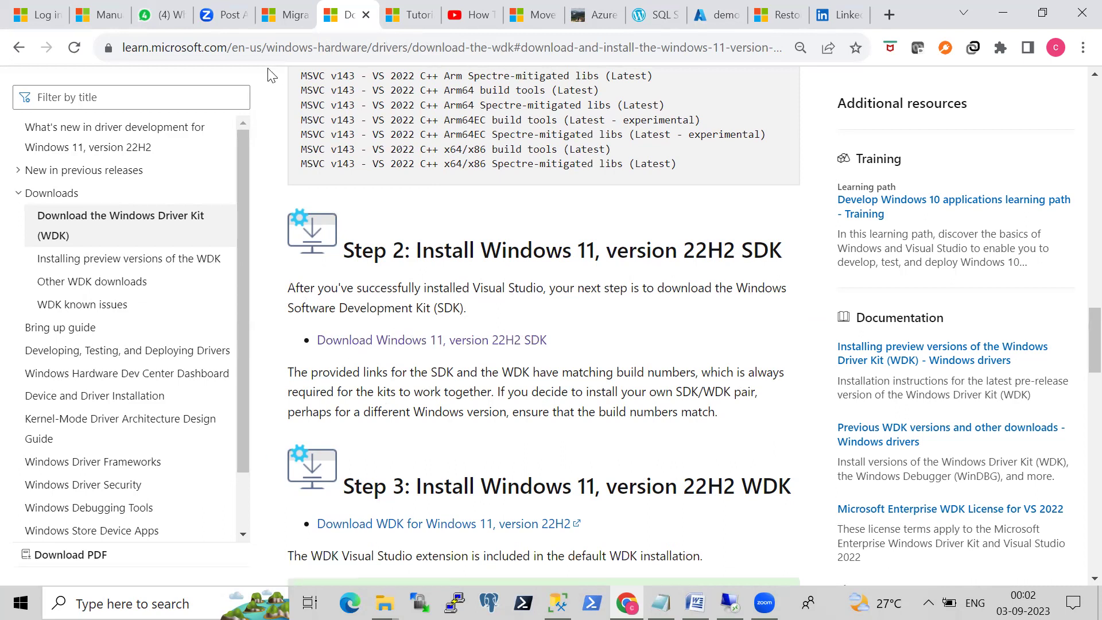
click(288, 17)
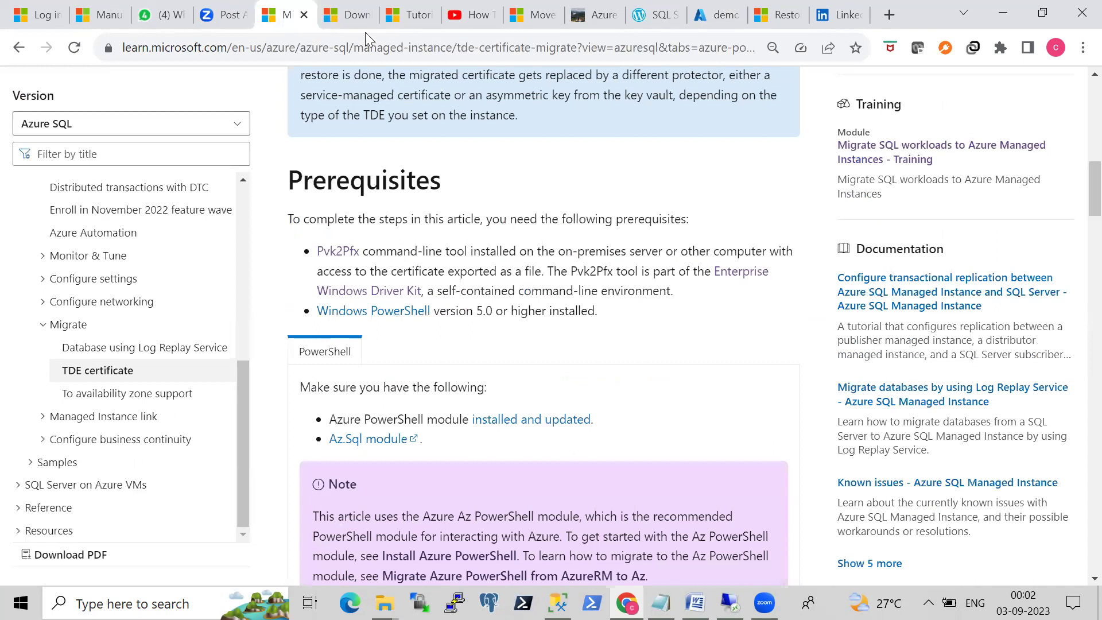
click(362, 18)
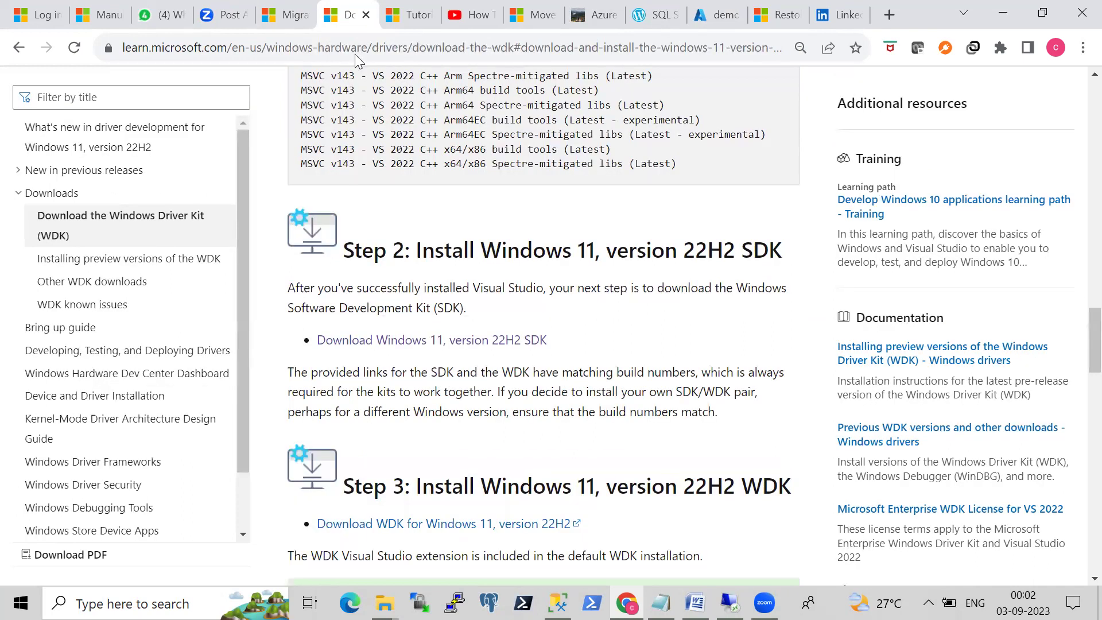
click(288, 23)
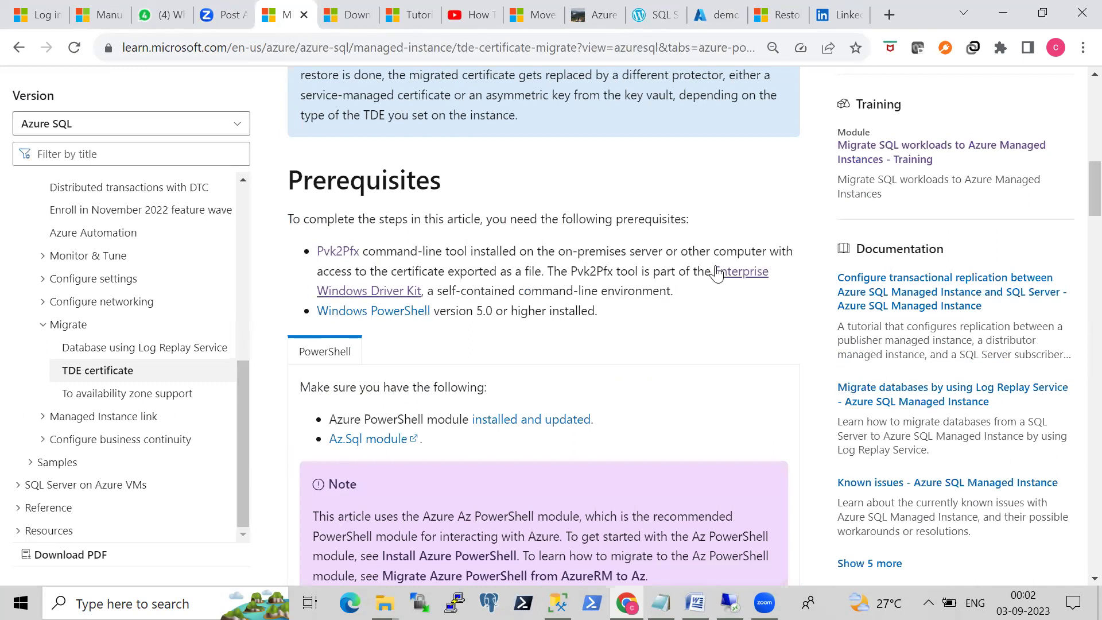
click(343, 18)
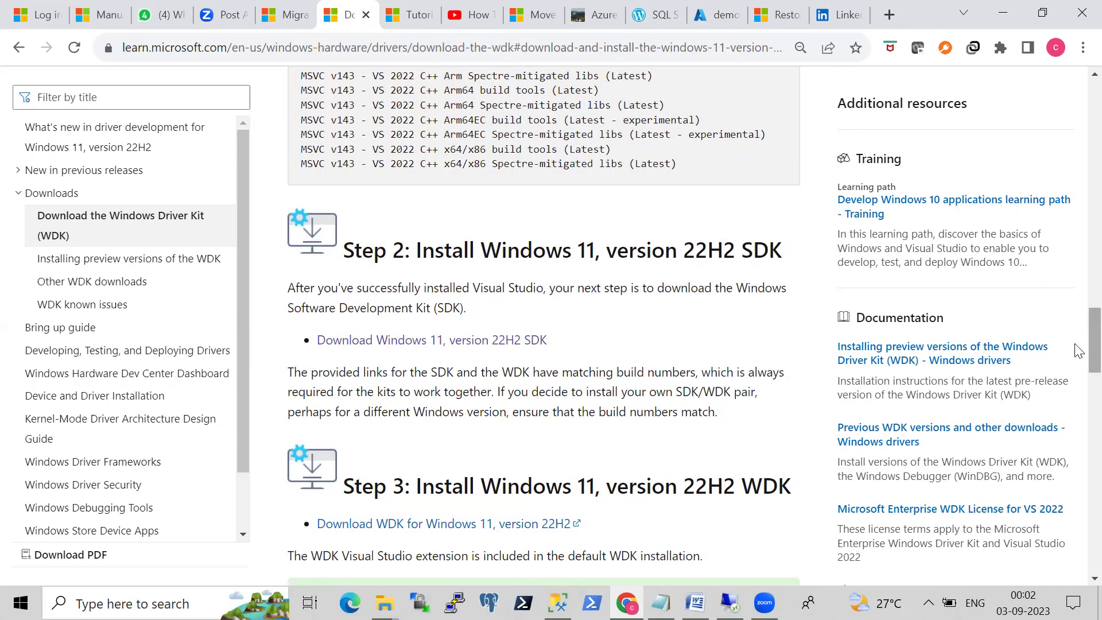
scroll(1077, 341, up, 3)
scroll(1077, 325, up, 6)
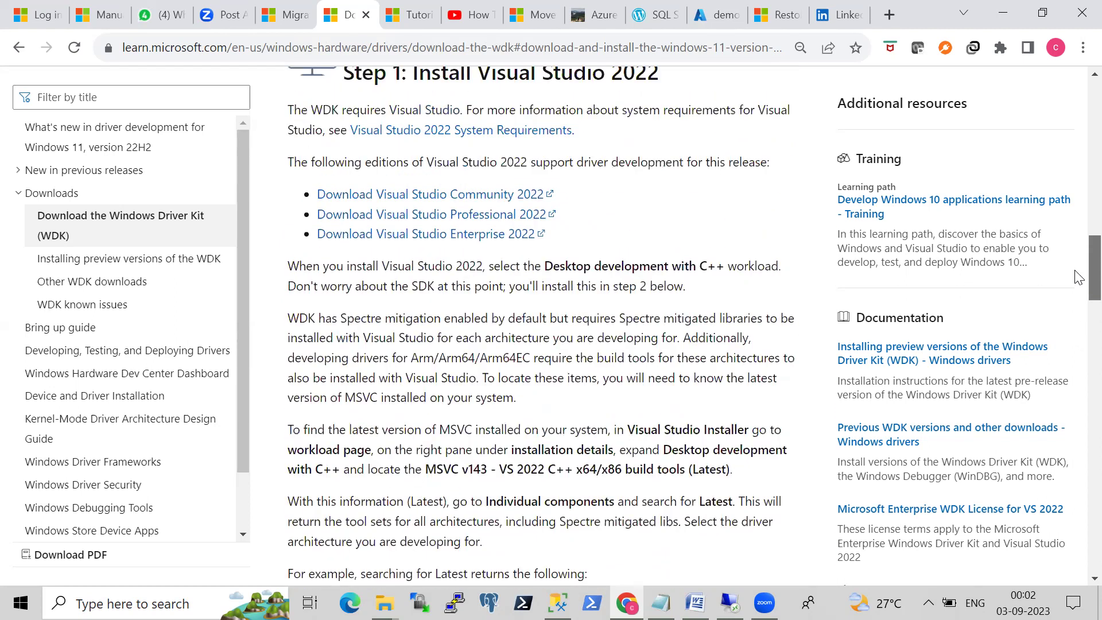
scroll(1077, 299, down, 9)
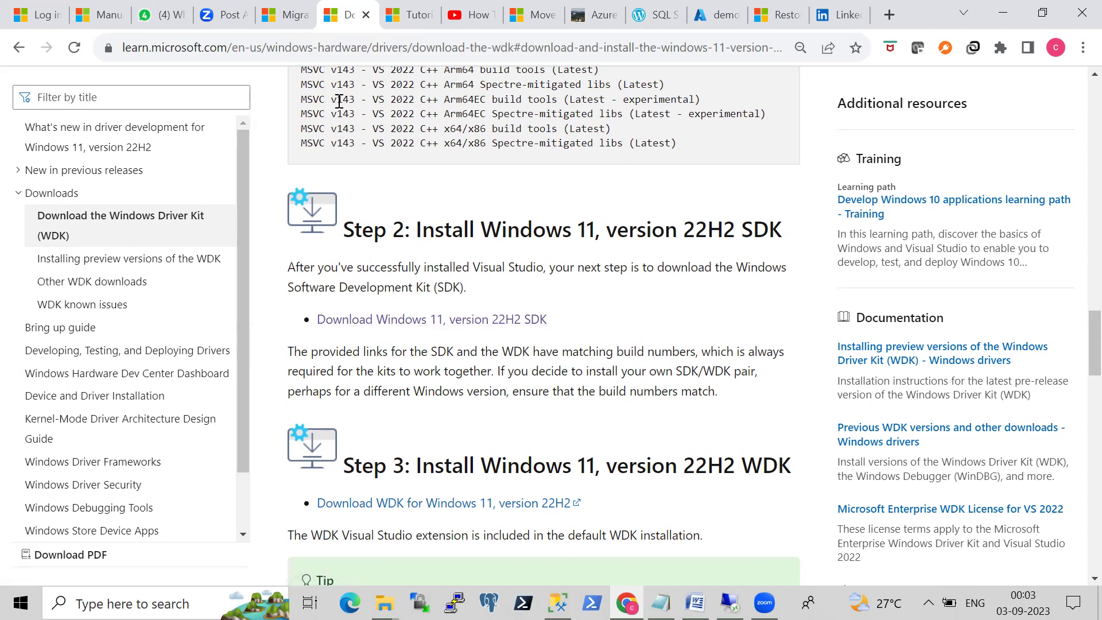
click(367, 17)
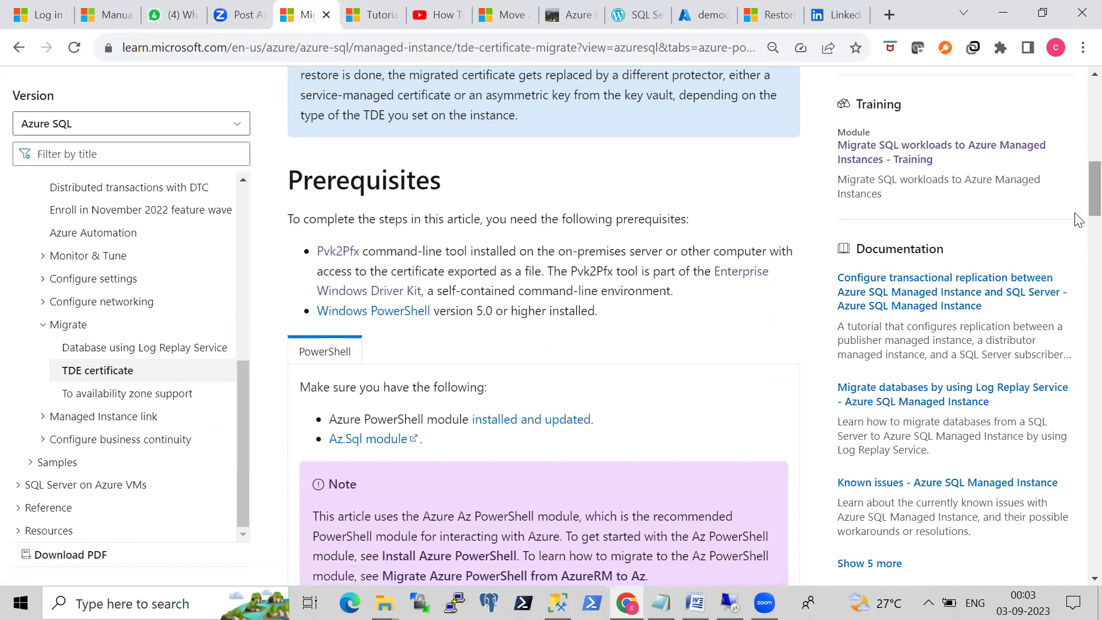
- Read the article's instructions for installing Az.Sql and exporting the TDE certificate from the source SQL Server instance
scroll(1078, 240, down, 3)
scroll(1078, 240, down, 5)
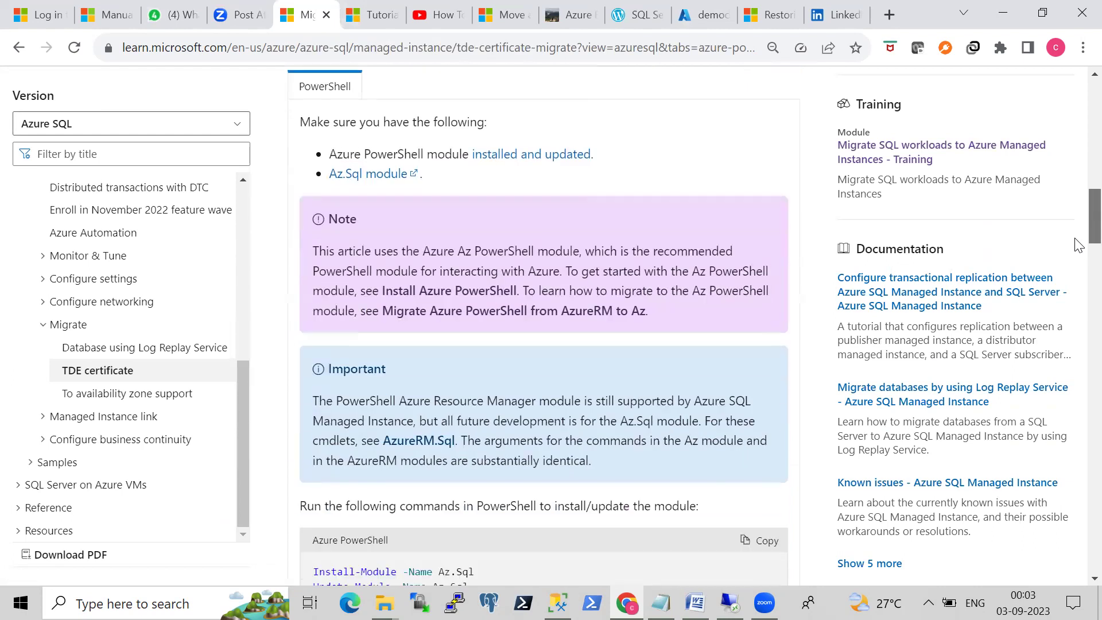
scroll(1079, 274, down, 3)
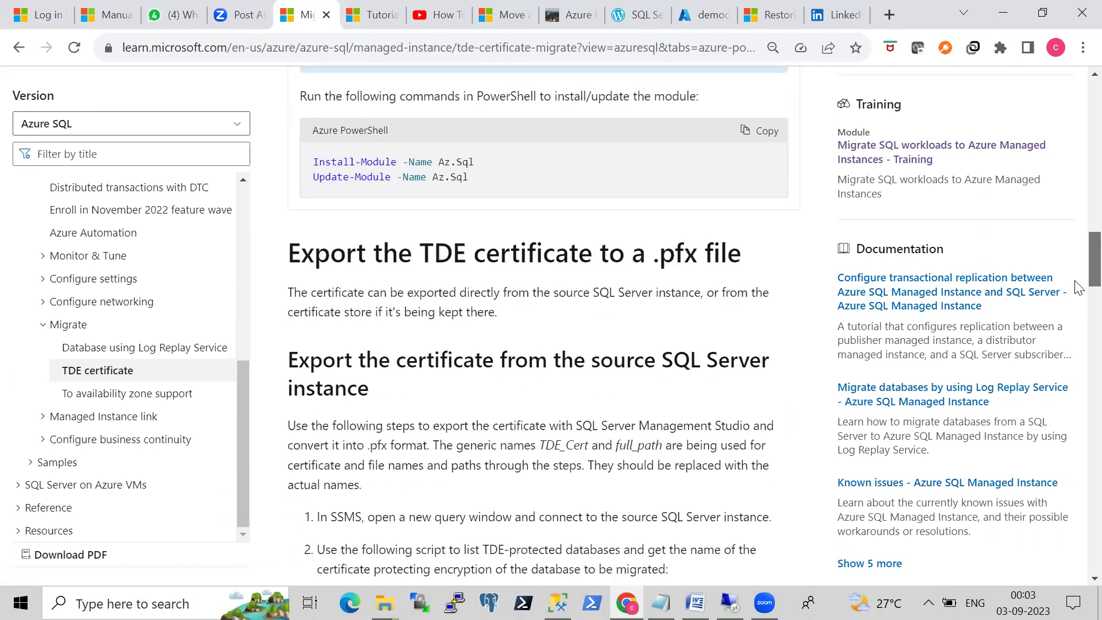
scroll(1078, 287, down, 5)
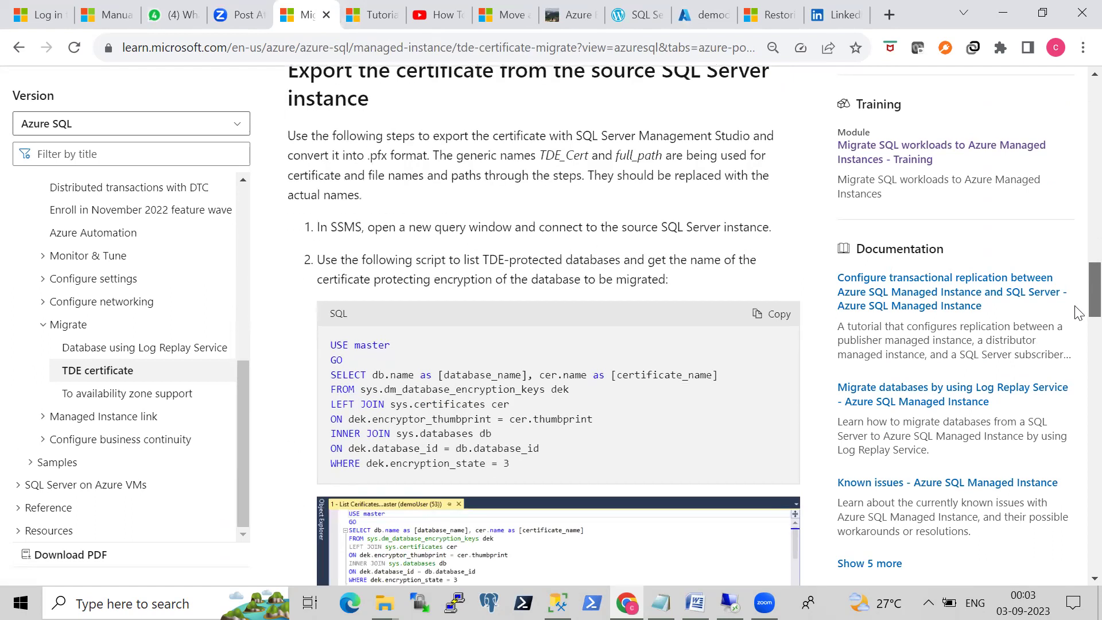
scroll(1078, 307, up, 2)
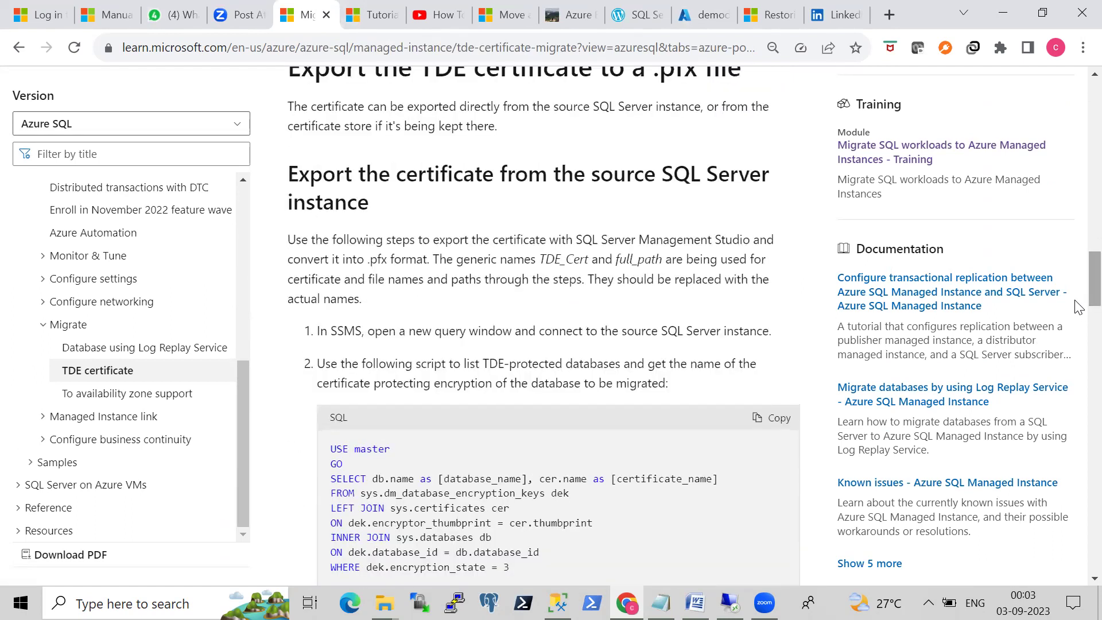
scroll(1076, 304, down, 3)
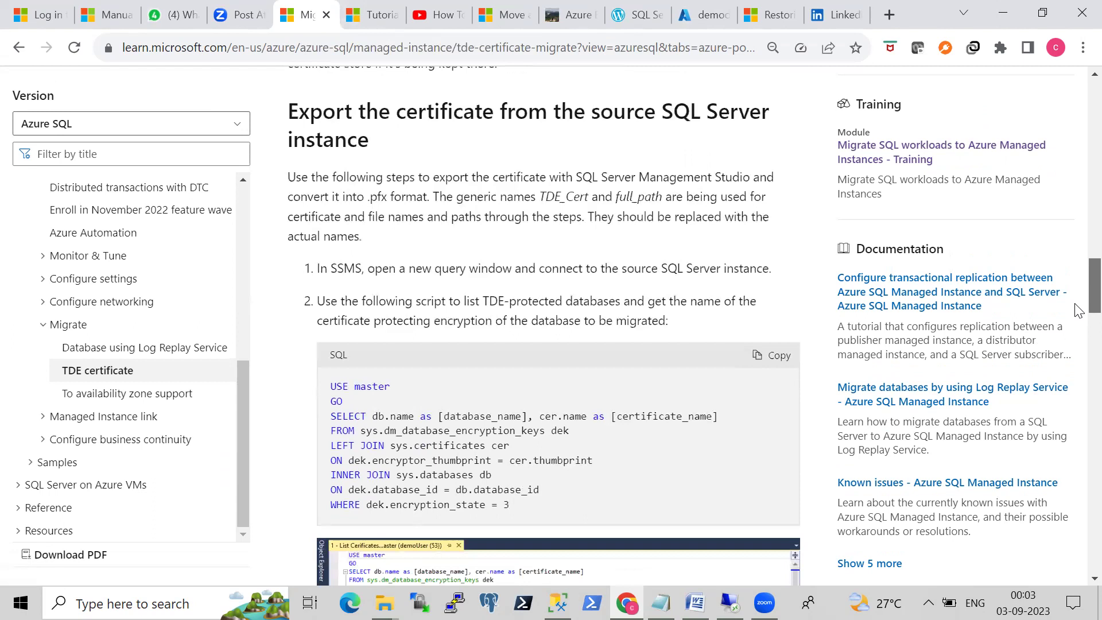
scroll(1078, 321, down, 7)
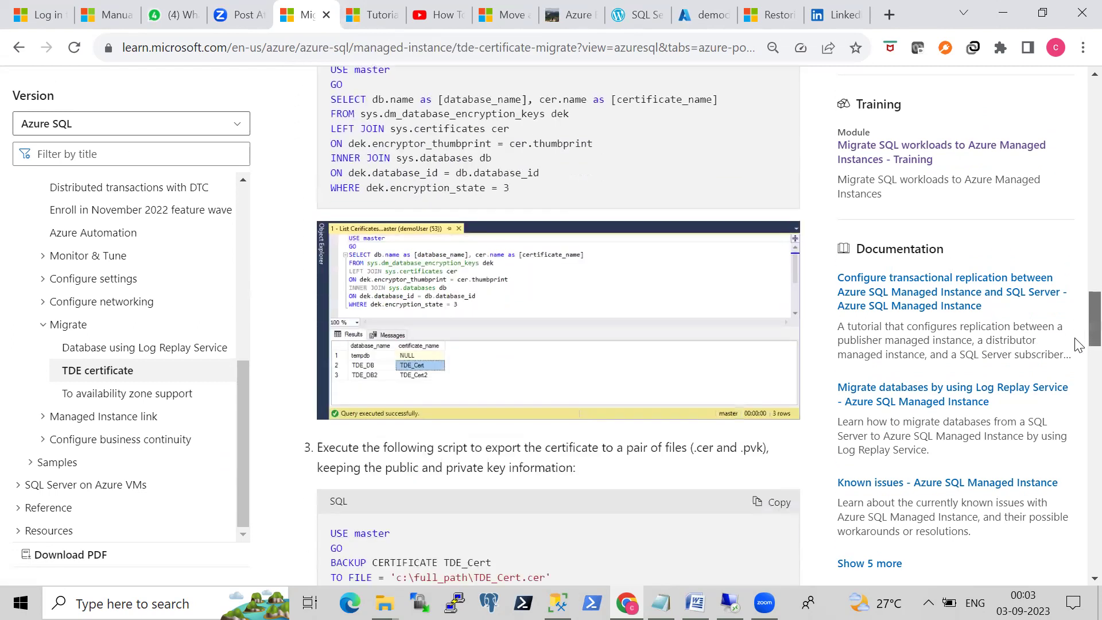
scroll(1078, 363, up, 1)
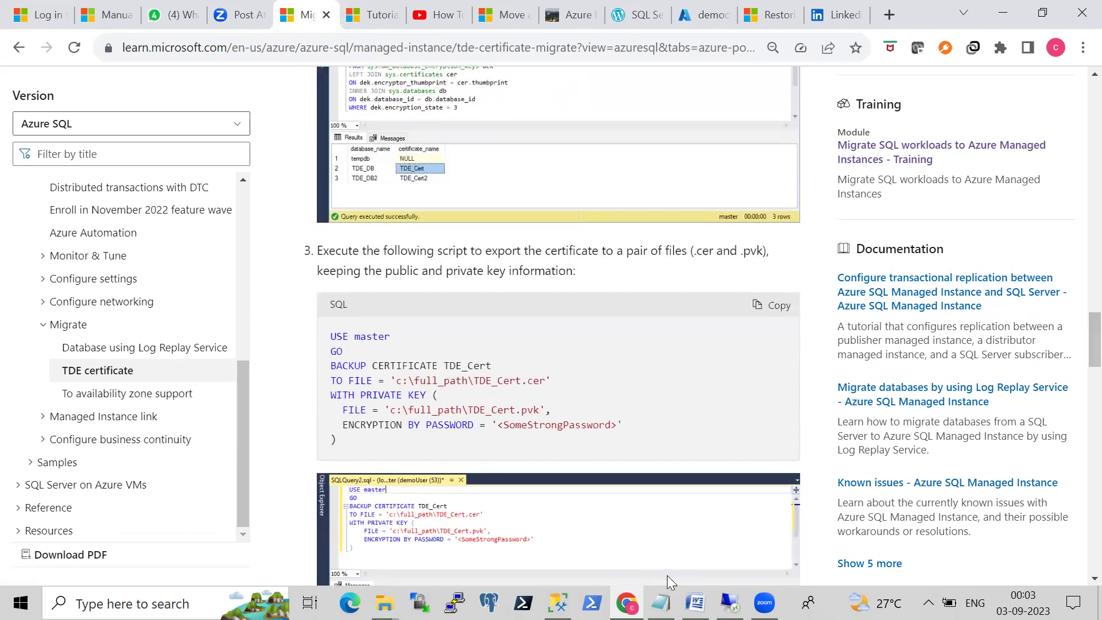
- Return to SQL Server Management Studio in the remote session and create a database named demotdeother on SQLN1
click(730, 602)
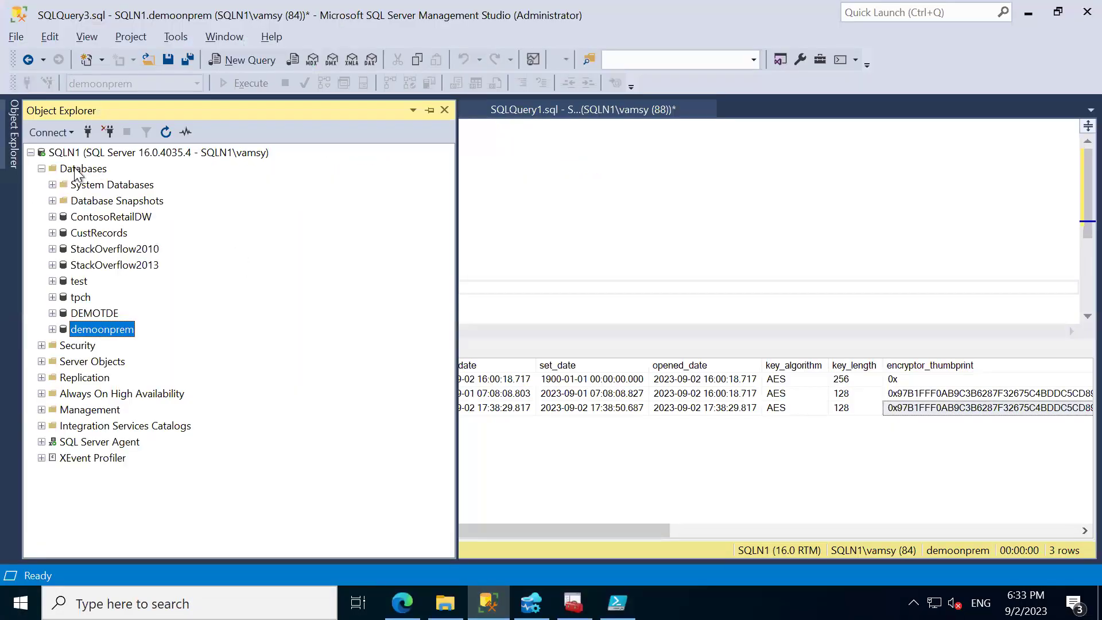
click(75, 170)
right_click(75, 170)
click(147, 178)
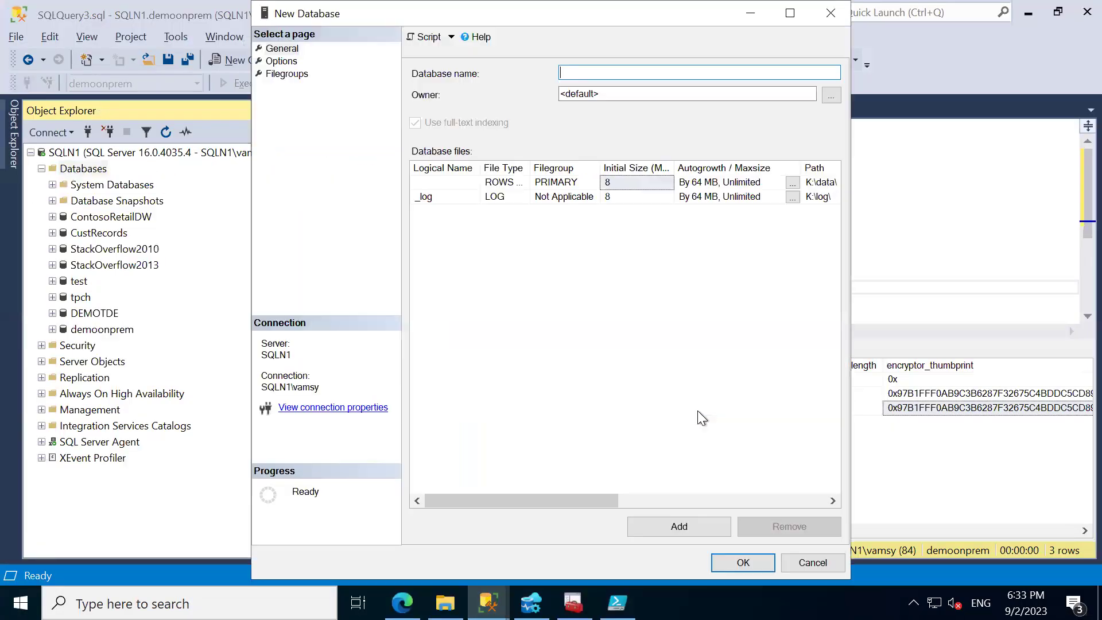
text(demote)
key(BackSpace)
text(de)
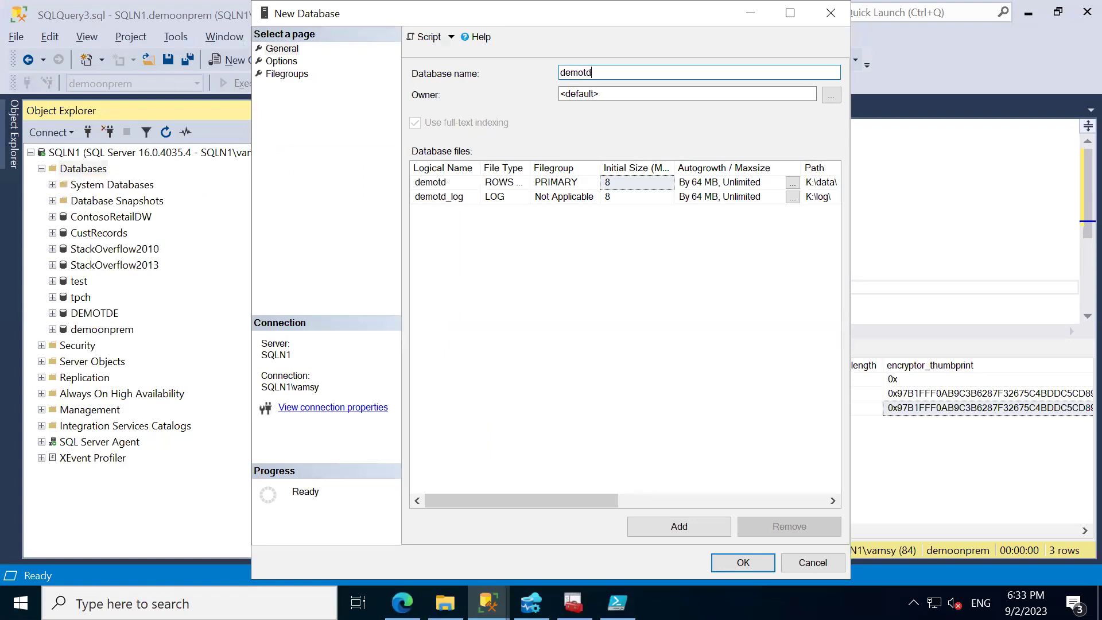
text(other)
key(Return)
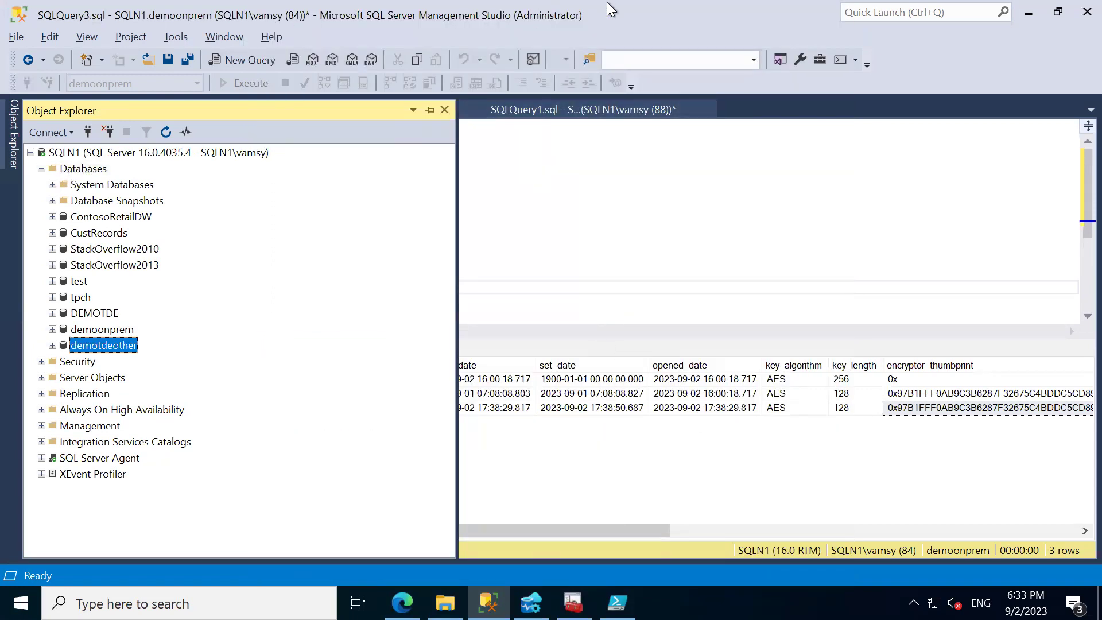
- Review the TDE_Cert backup statement in SQLQuery2.sql and bring up the database encryption script in SQLQuery3.sql
click(557, 109)
click(368, 110)
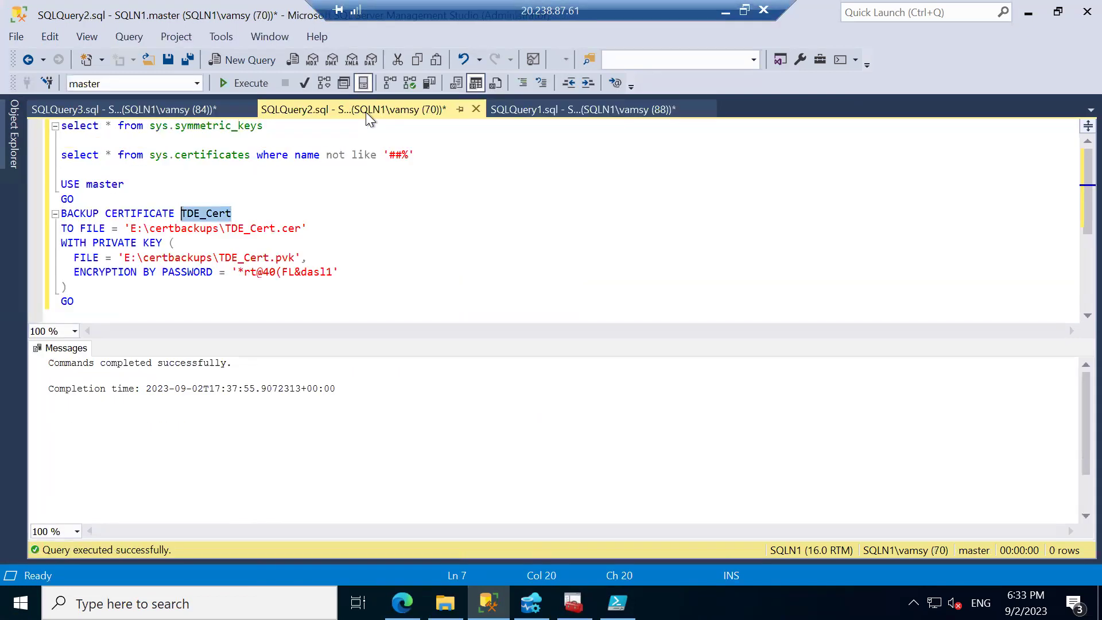
drag(108, 297, 73, 231)
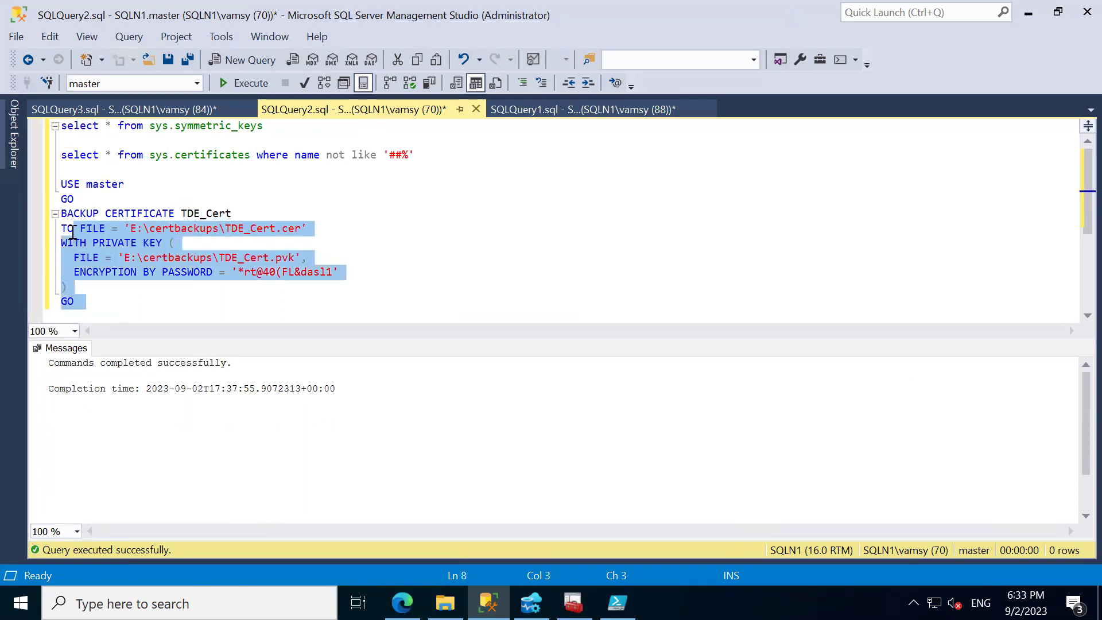
click(458, 271)
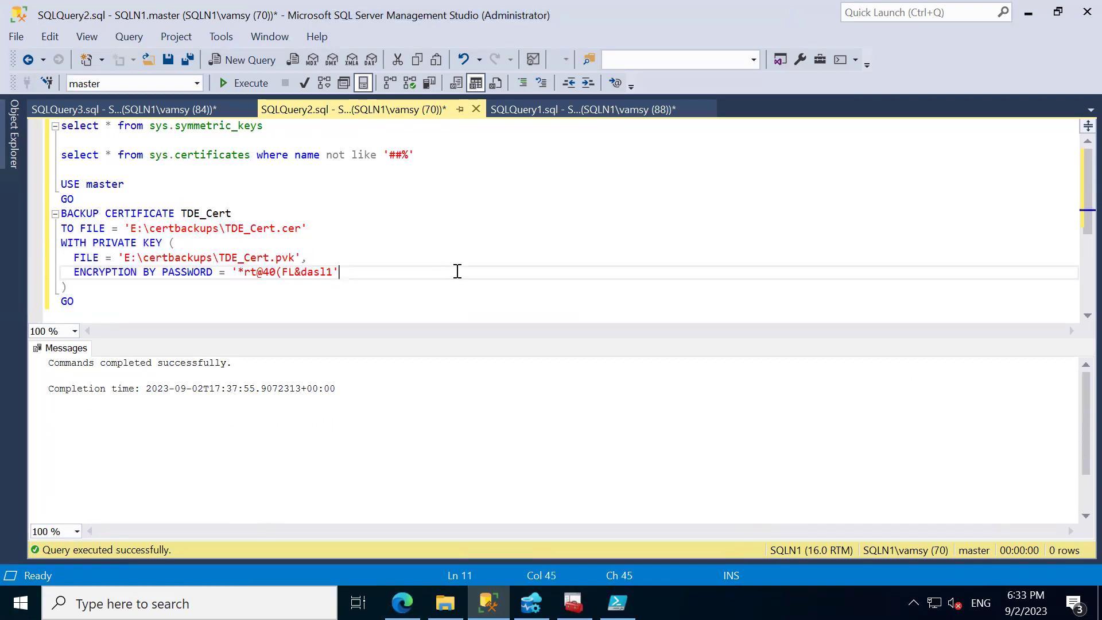
click(177, 108)
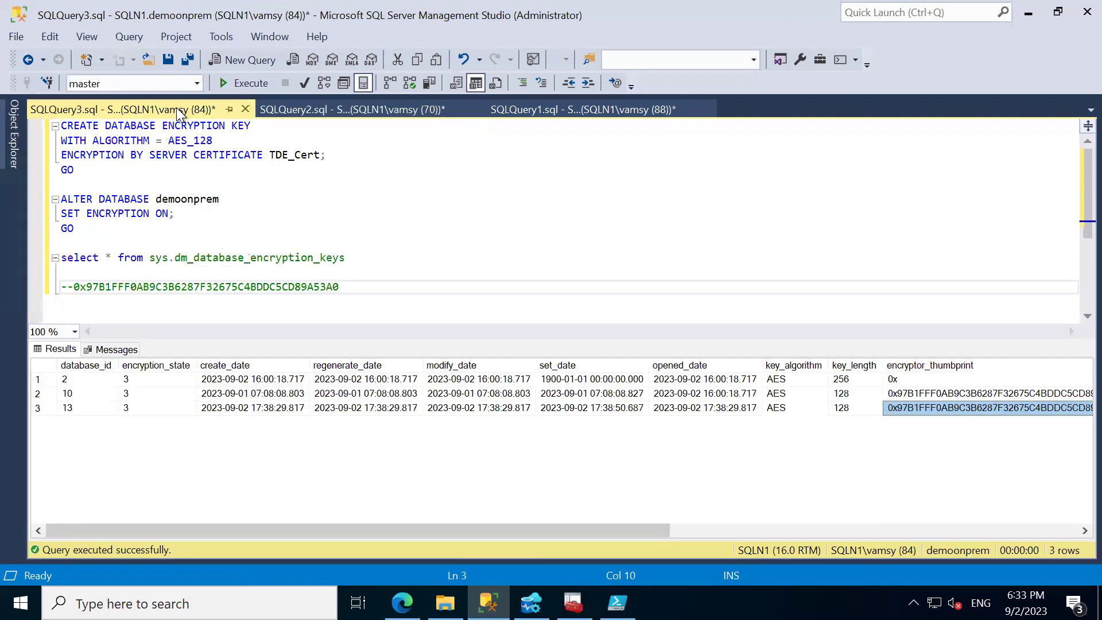
- Create the AES_128 database encryption key with TDE_Cert on demotdeother and turn on encryption for that database
click(196, 84)
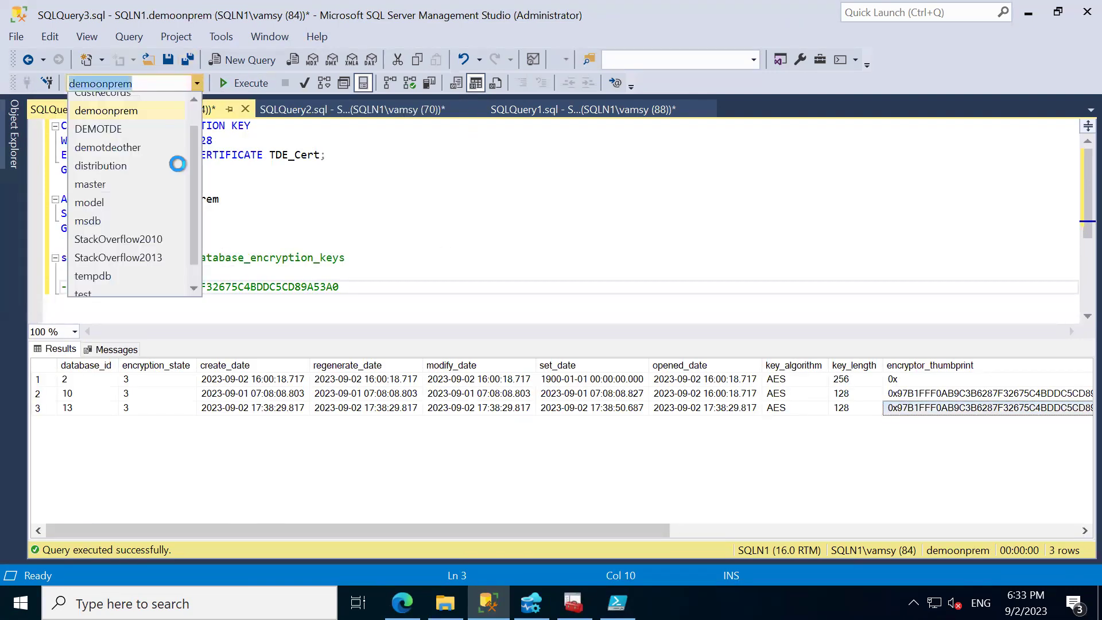
click(135, 148)
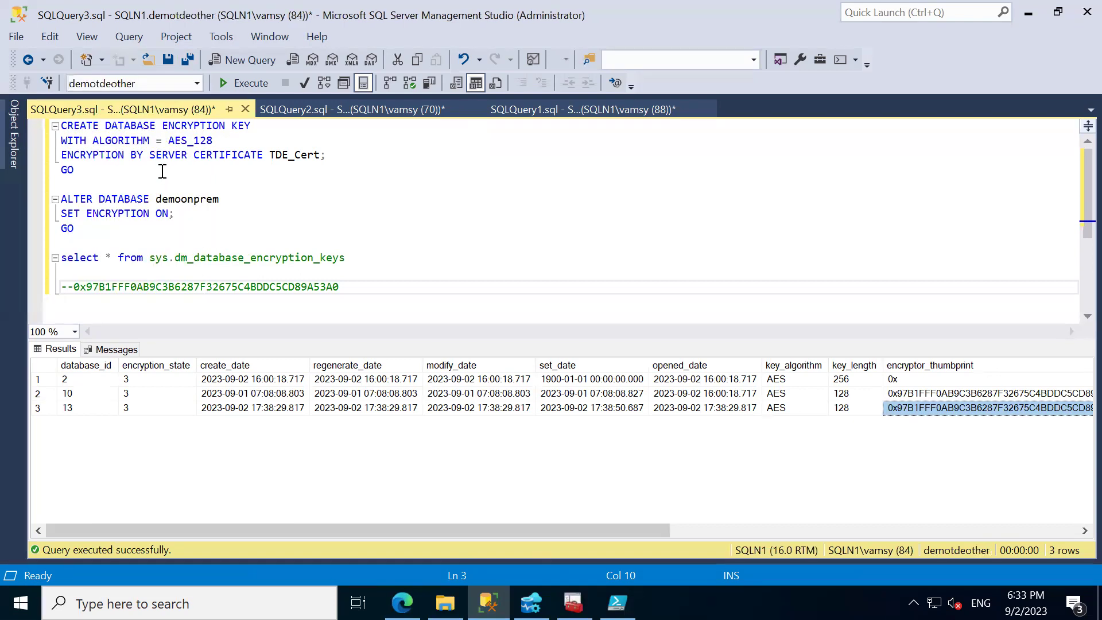
drag(225, 200, 184, 205)
text(tdeother)
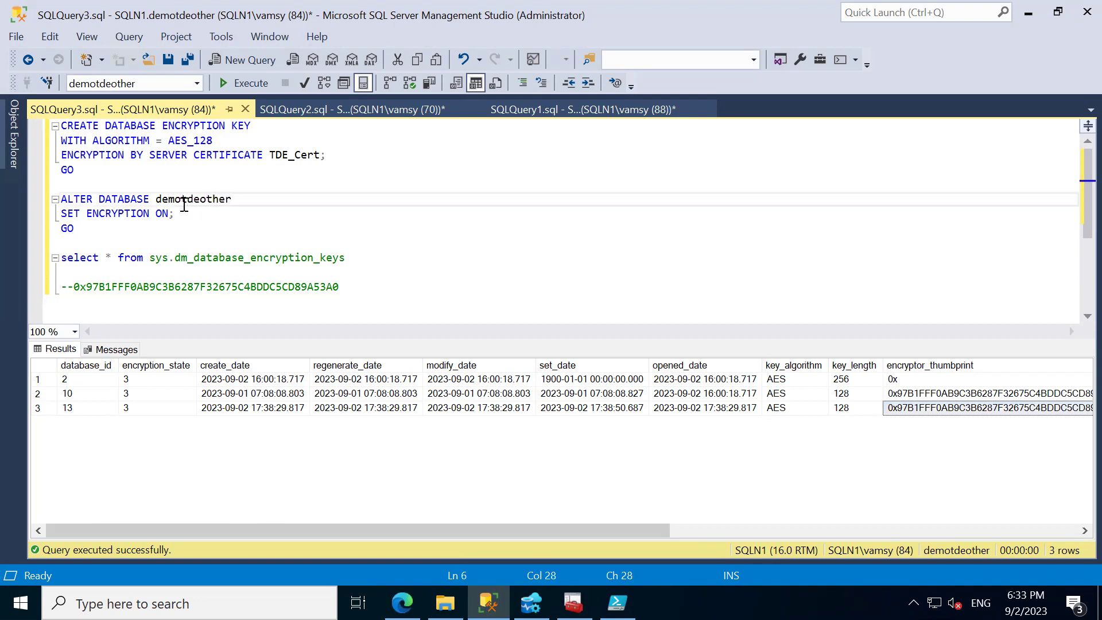
drag(84, 230, 37, 128)
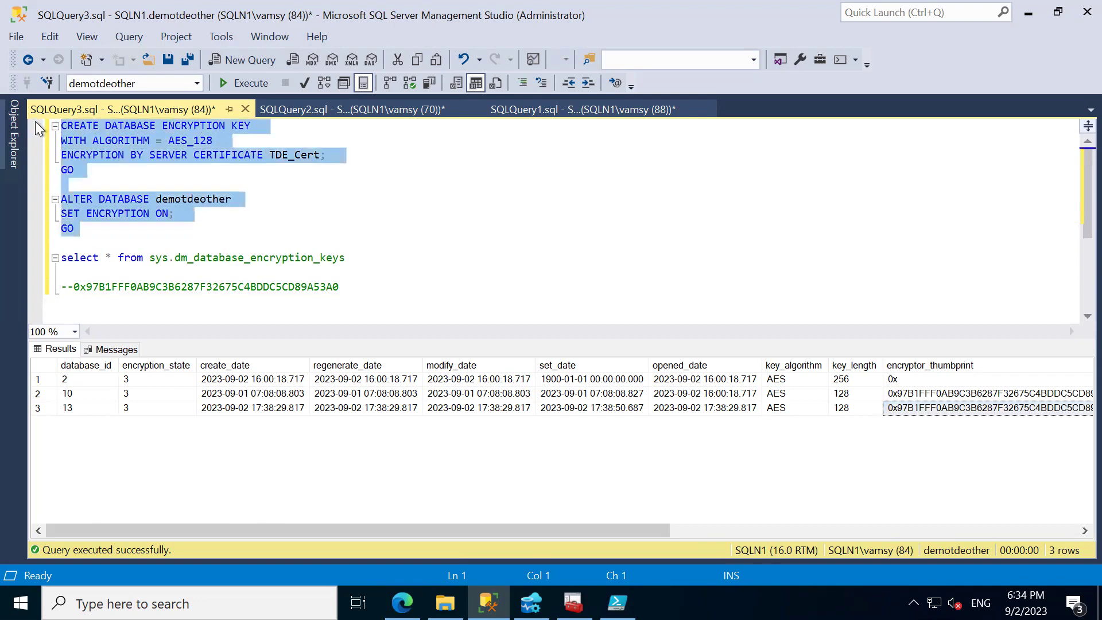
key(F5)
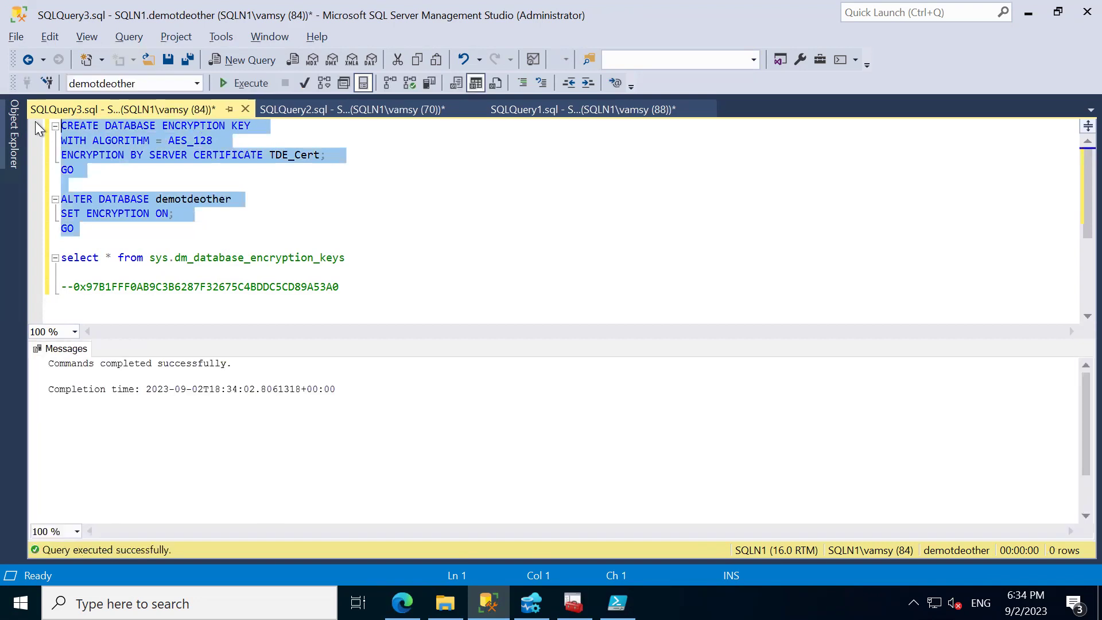
- Review the article's Pvk2Pfx conversion step, and switch to PowerShell ISE in the remote session to examine the pvk2pfx command in Untitled2.ps1
mouse_move(675, 7)
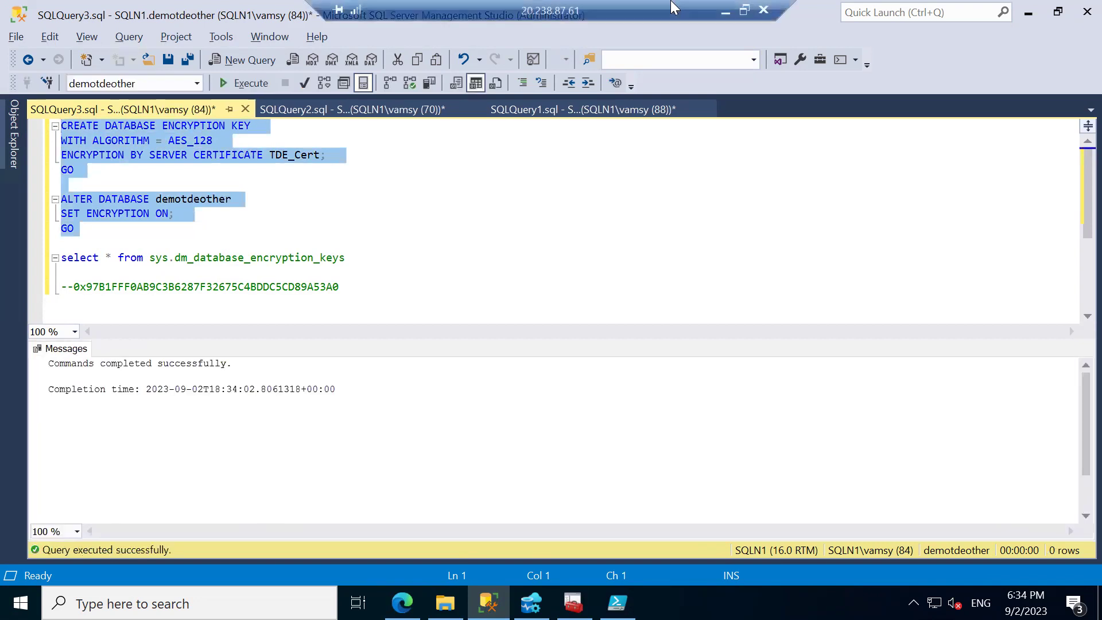
click(724, 12)
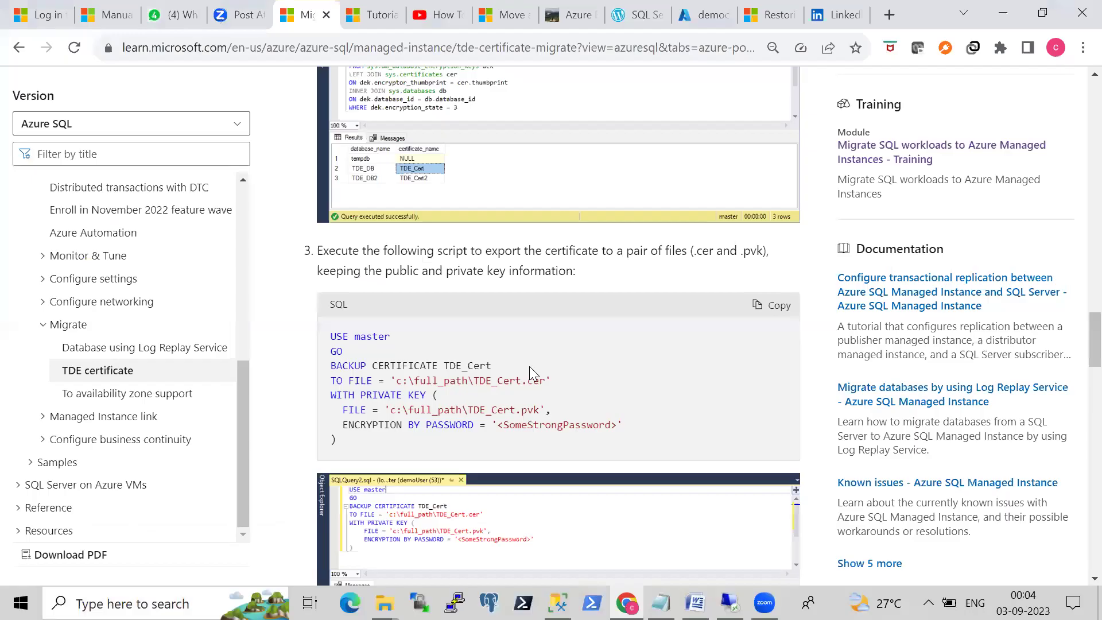
drag(1076, 319, 1077, 358)
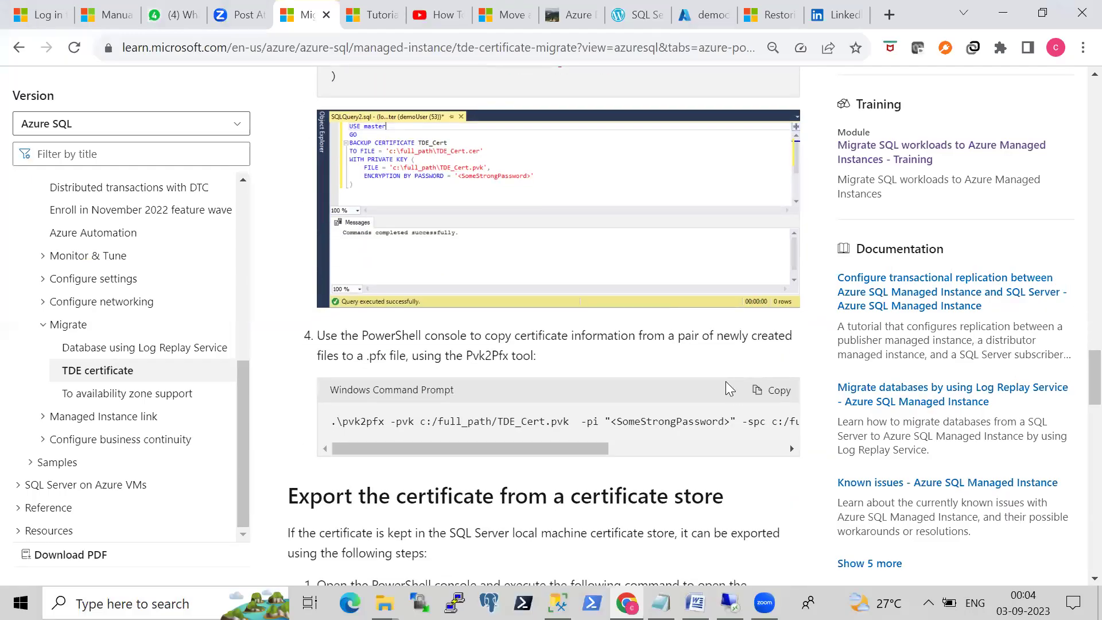
drag(519, 448, 719, 451)
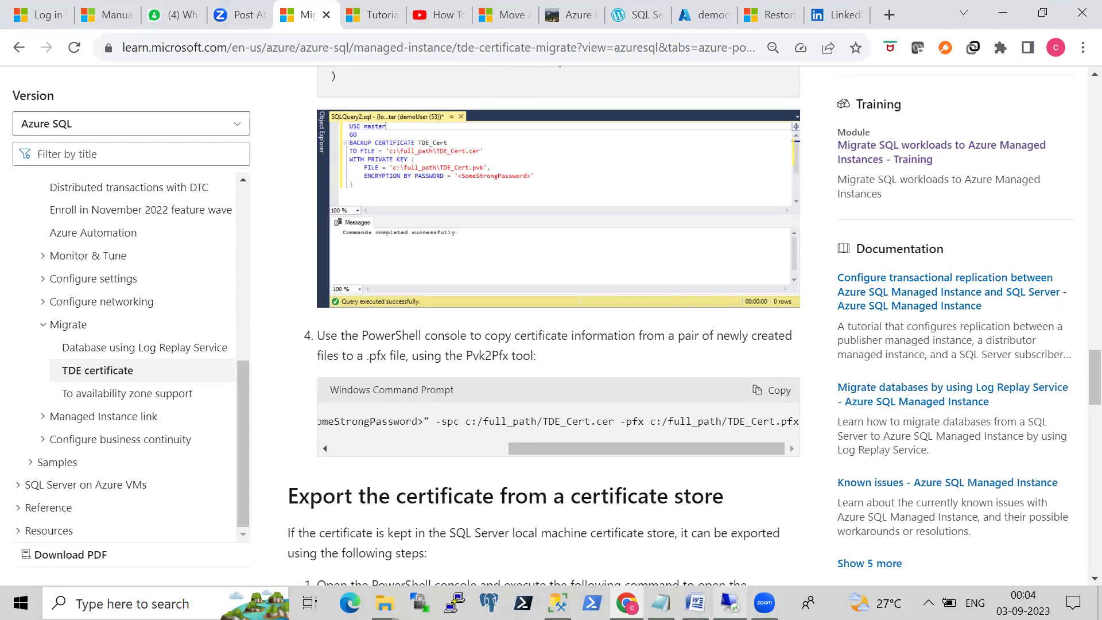
key(alt+Tab)
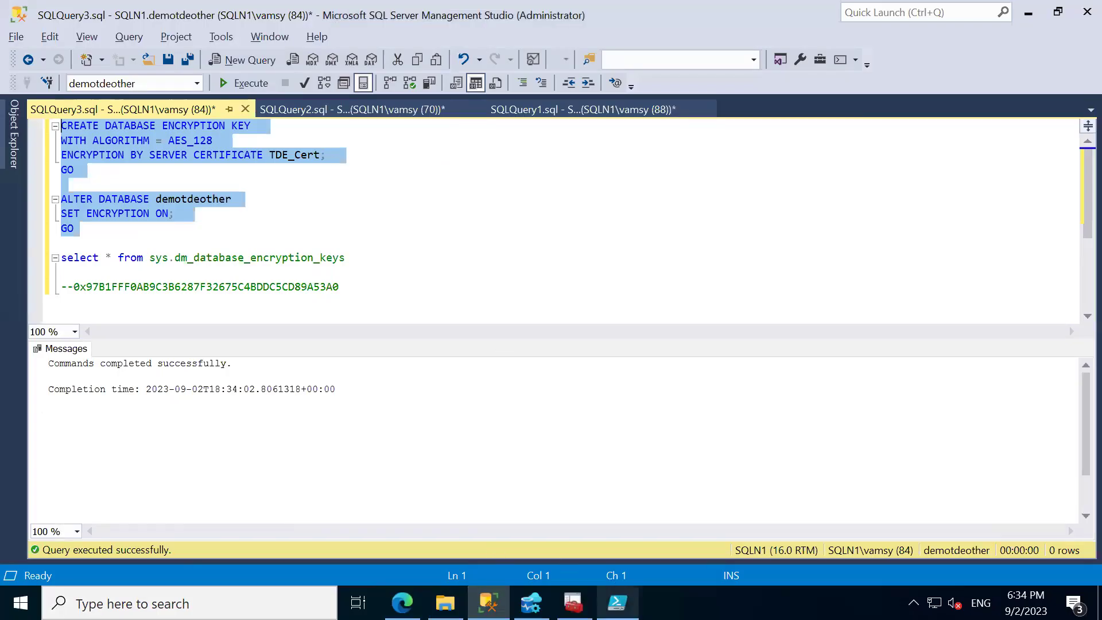
click(618, 601)
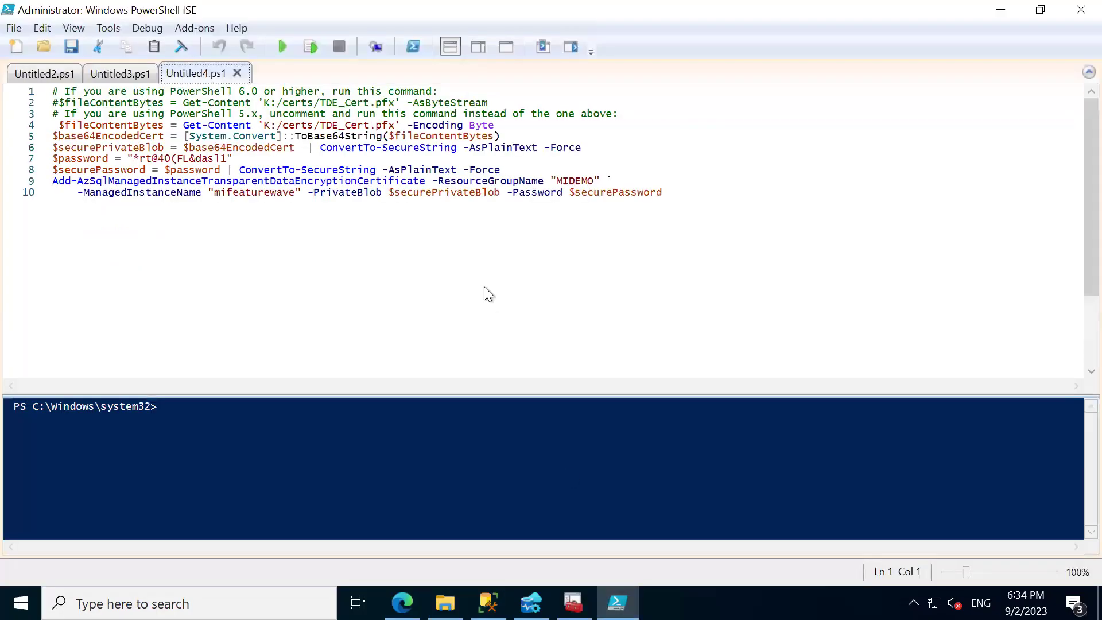
click(40, 74)
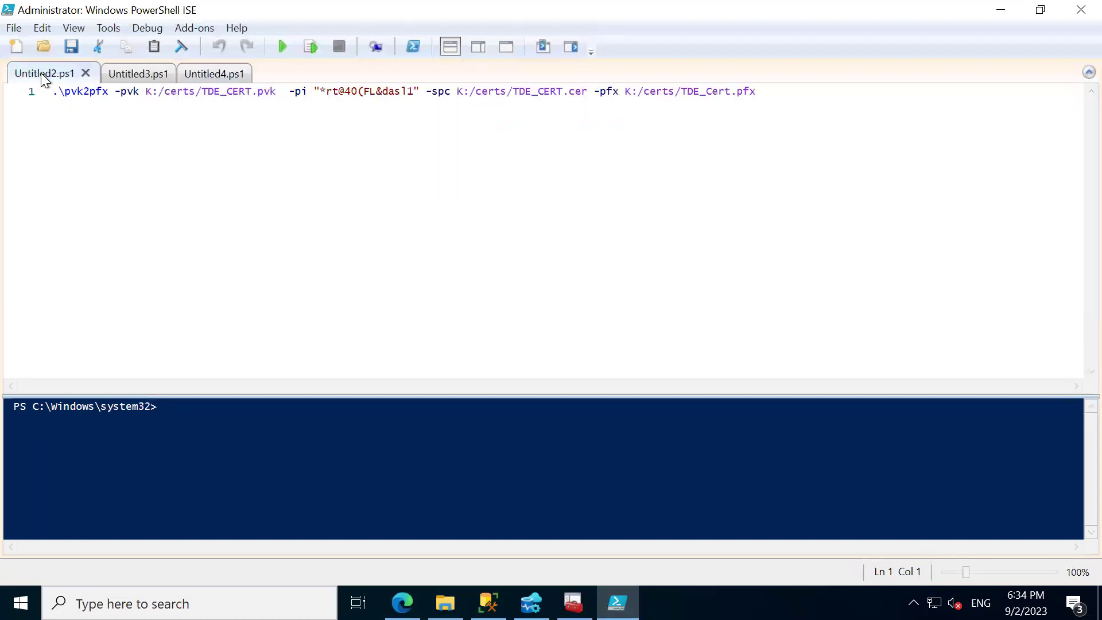
click(108, 98)
drag(109, 104, 58, 98)
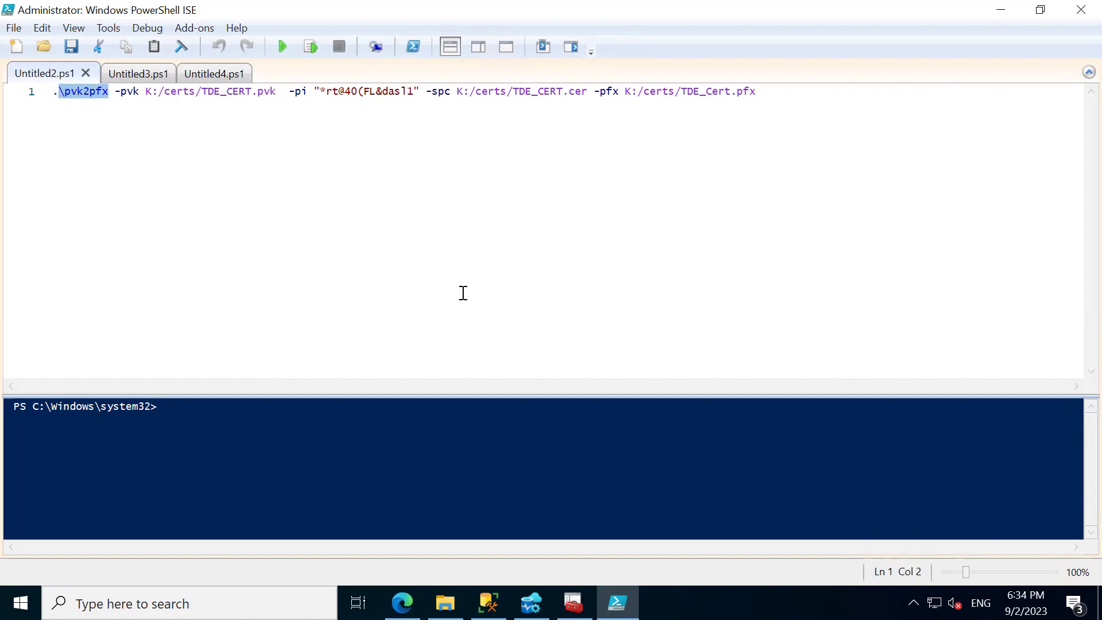
- Open the C:\Program Files (x86) folder in File Explorer
key(super+r)
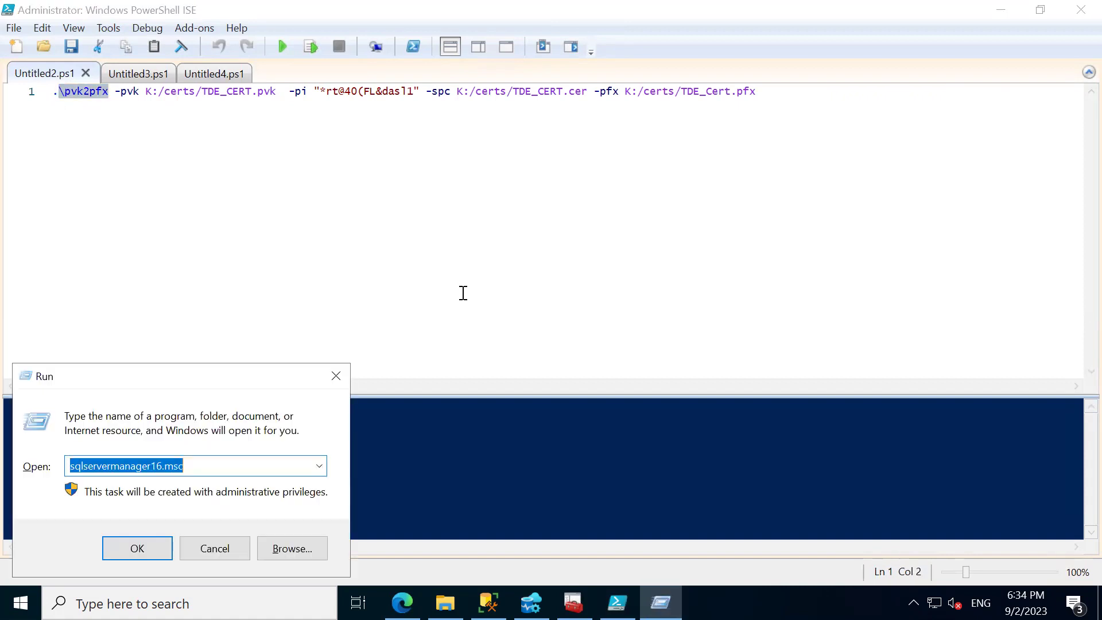
text(c:\)
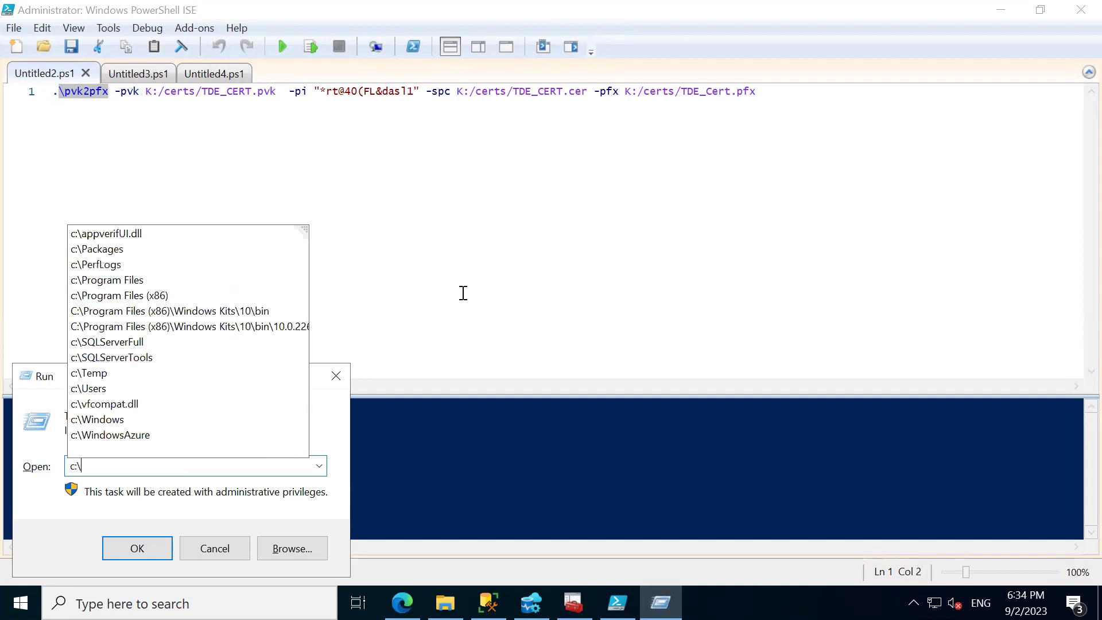
text(pr)
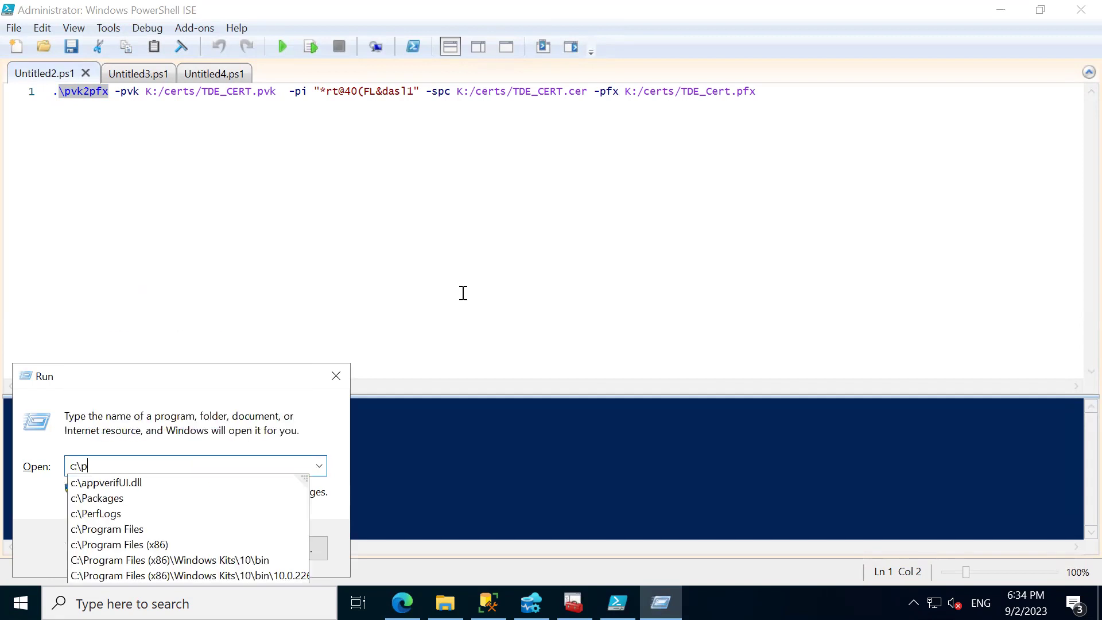
key(Down)
key(Down)
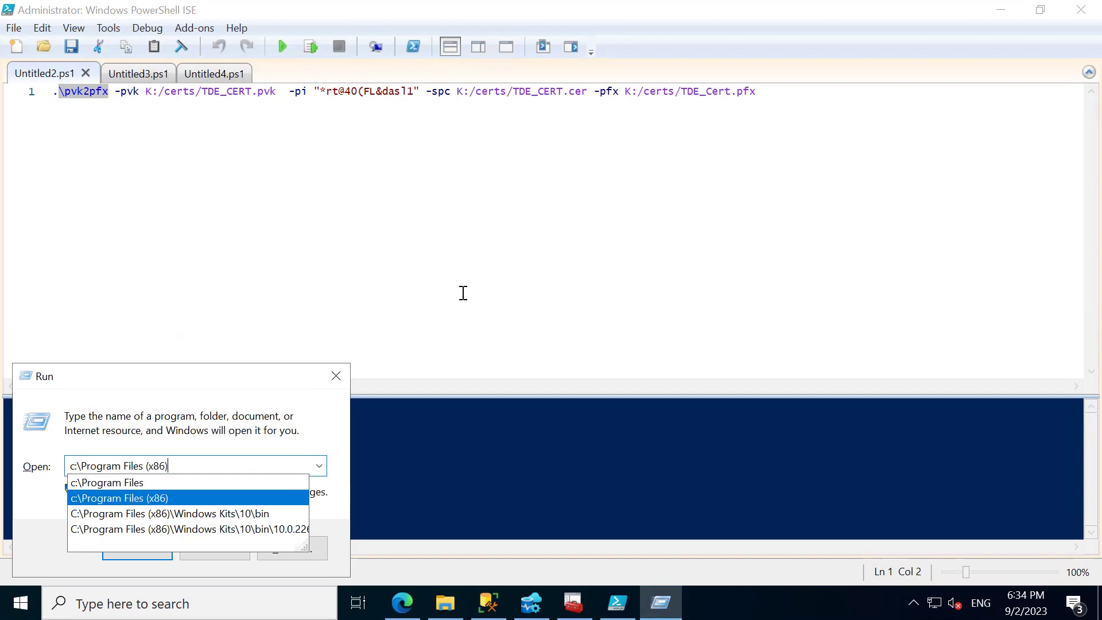
key(Return)
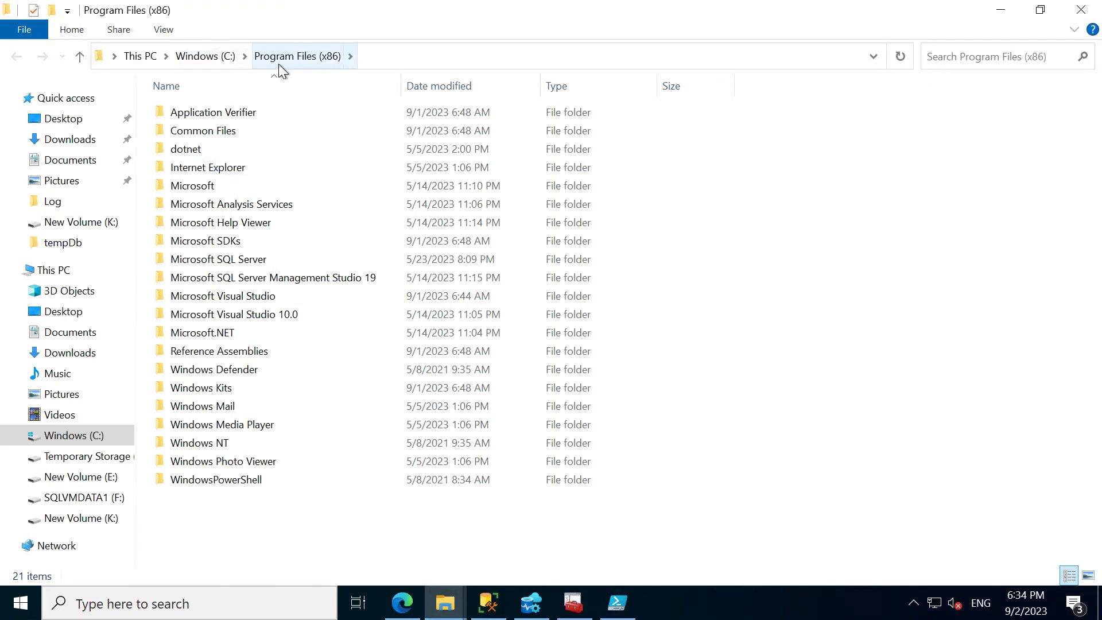
click(225, 60)
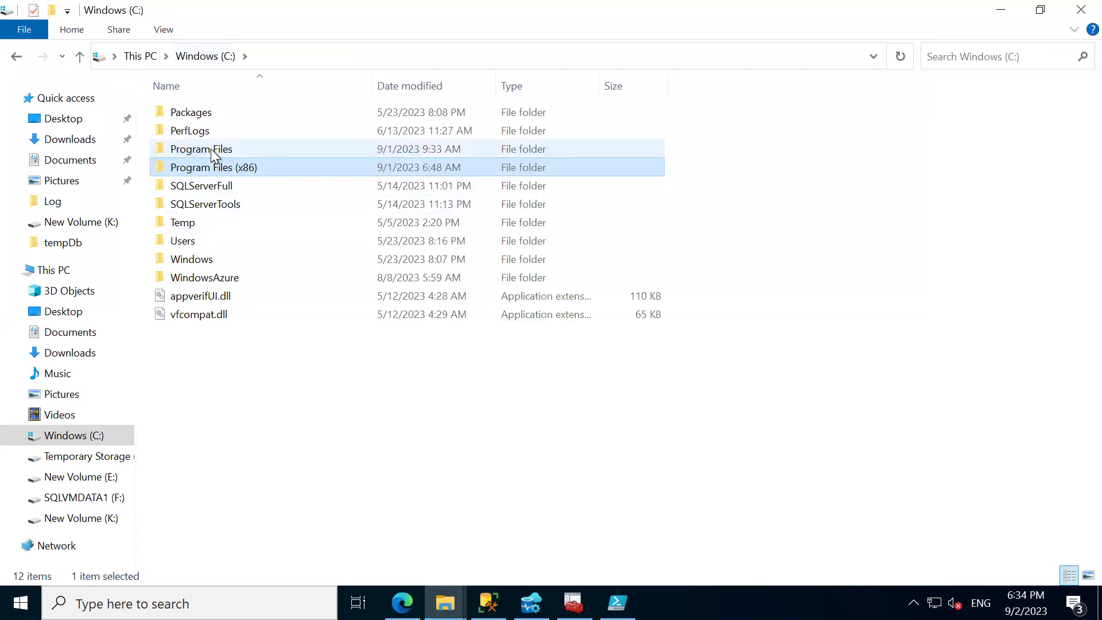
double_click(236, 167)
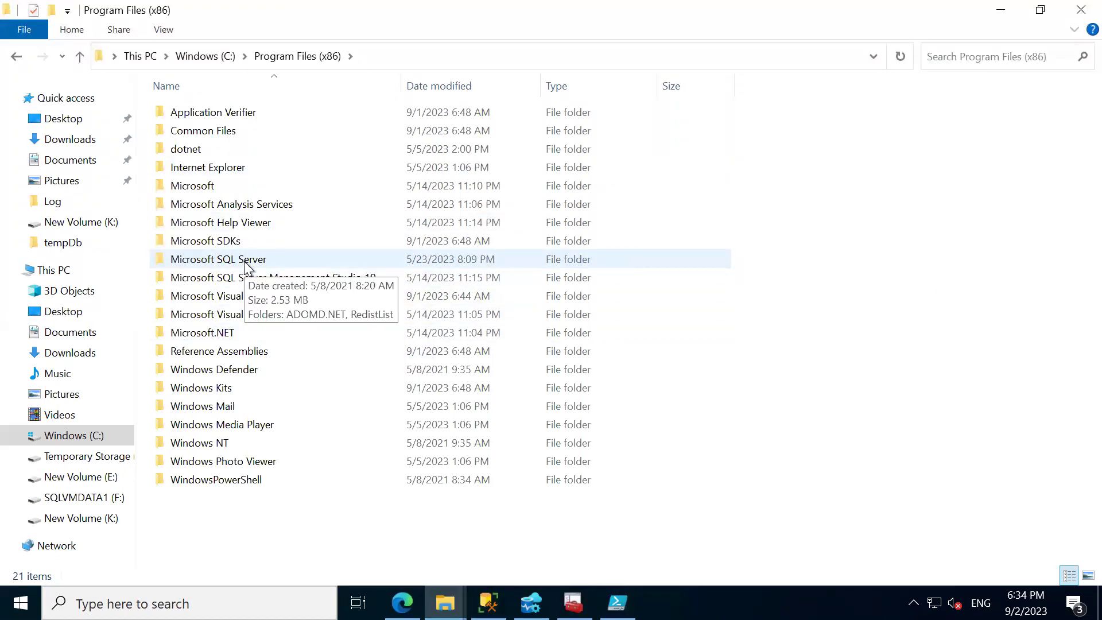
key(super+r)
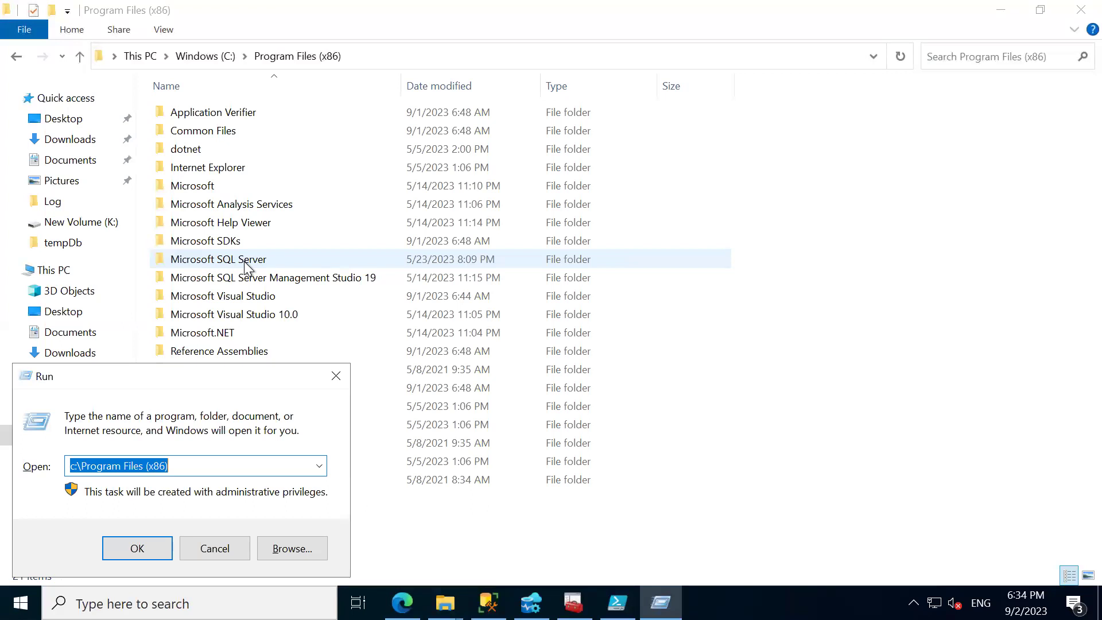
text(c:\)
key(BackSpace)
key(BackSpace)
key(BackSpace)
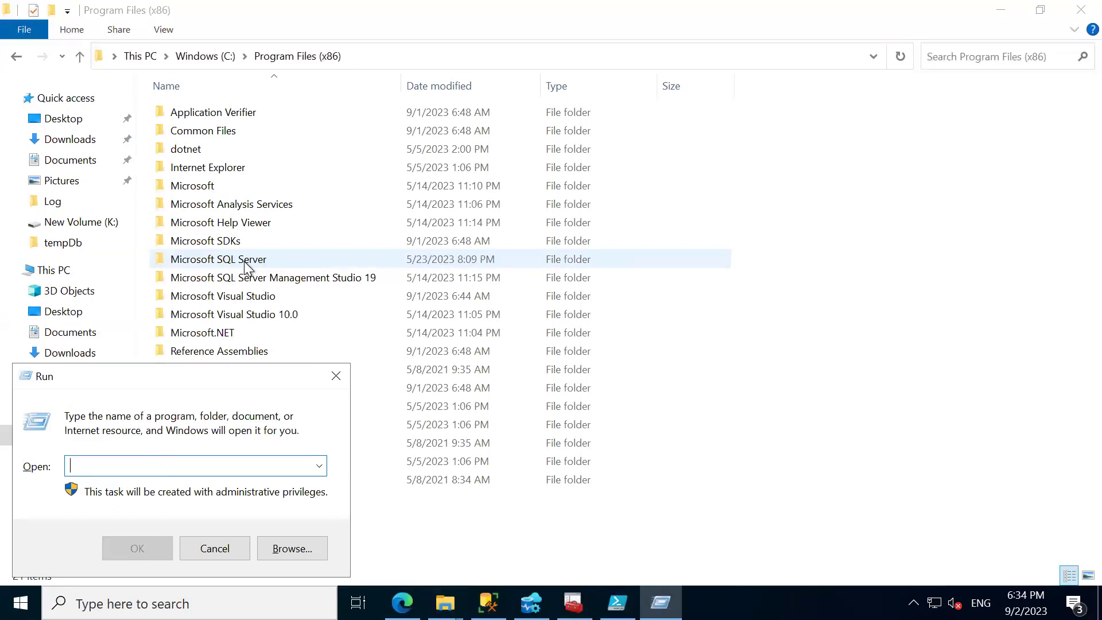
text(C:\)
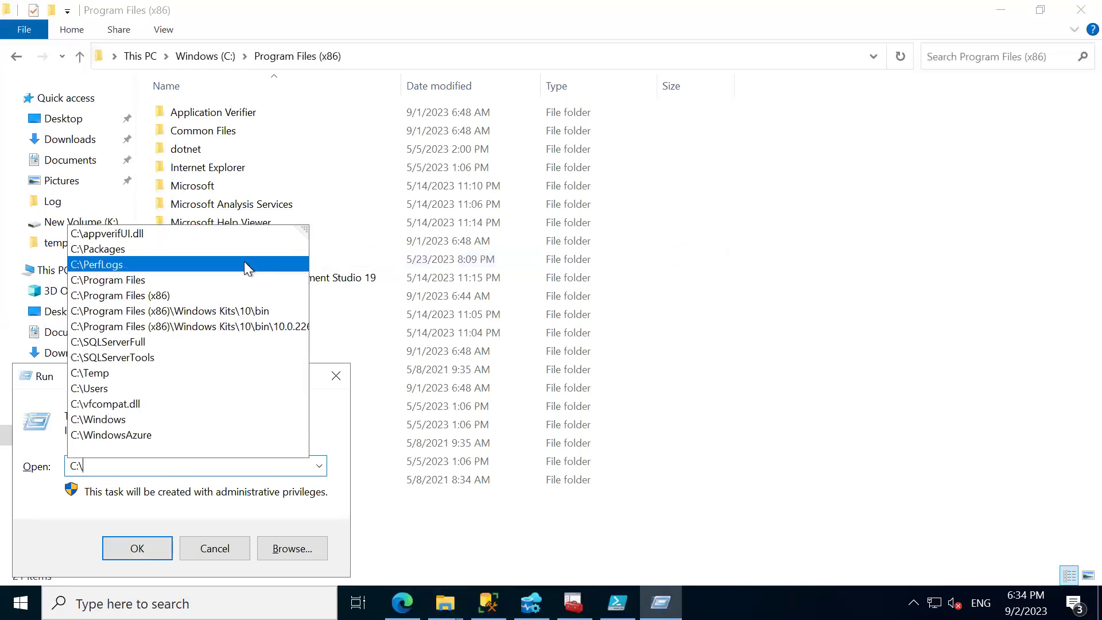
text(p)
key(Down)
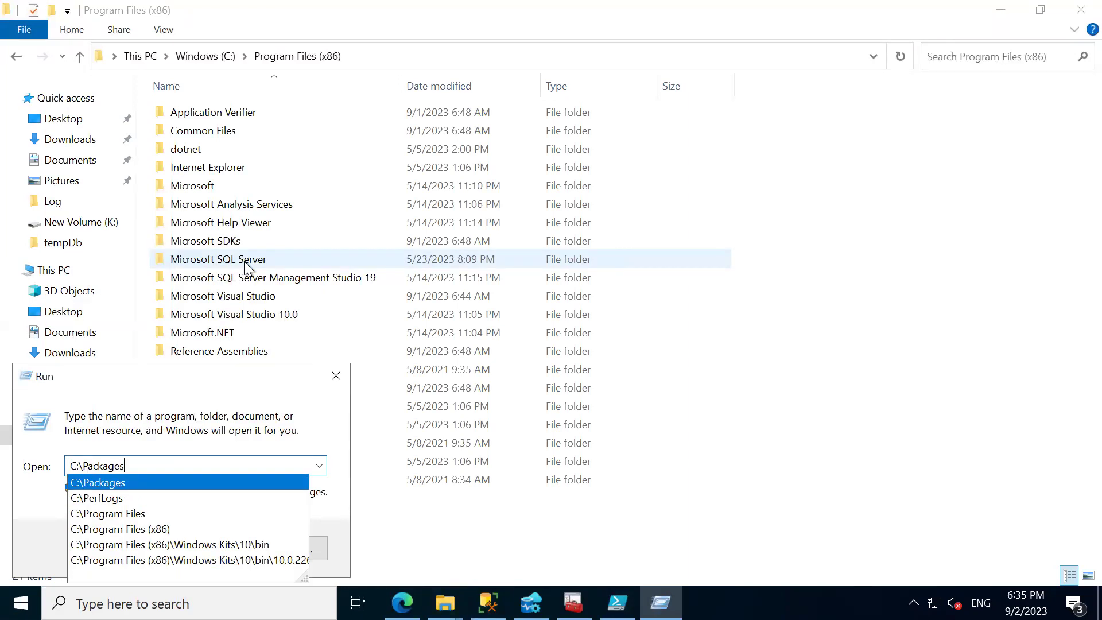
key(Down)
key(Down)
key(Down)
key(Down)
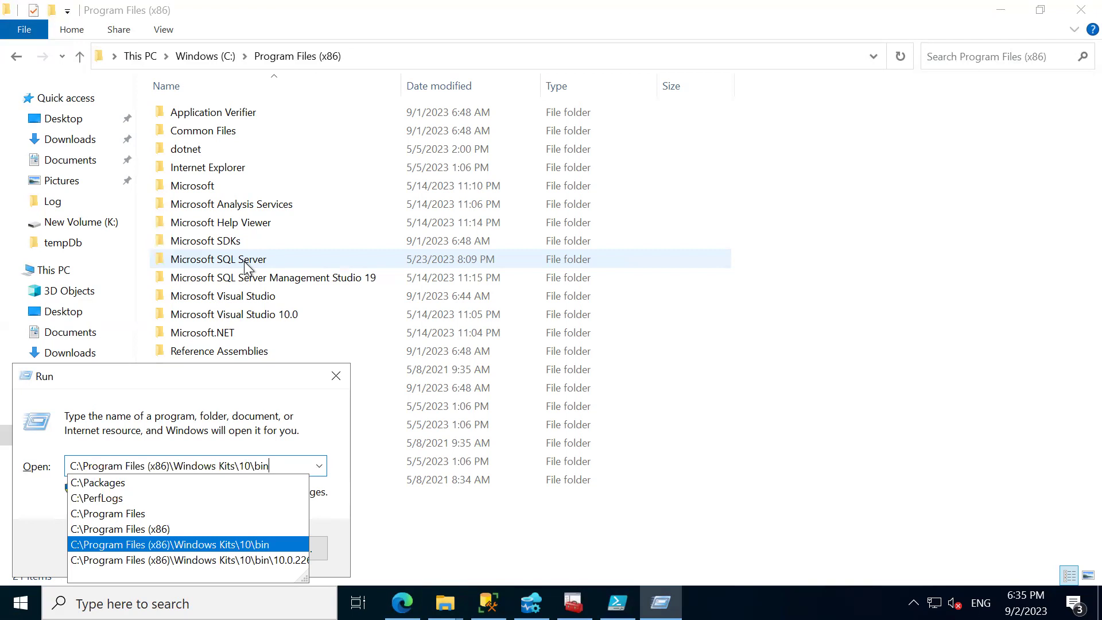
key(Return)
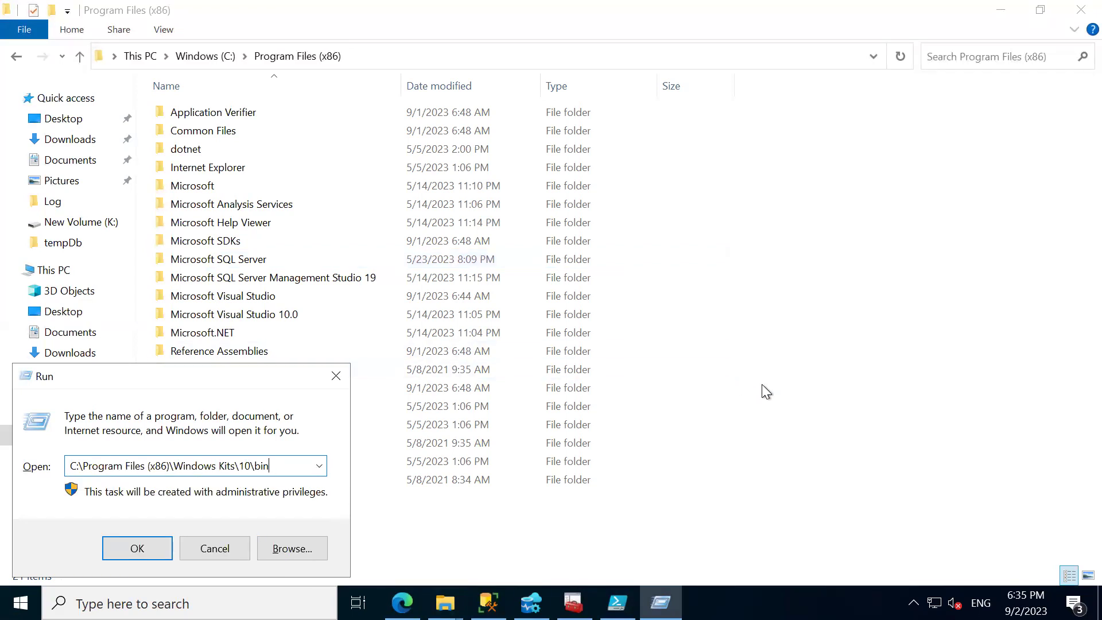
click(762, 384)
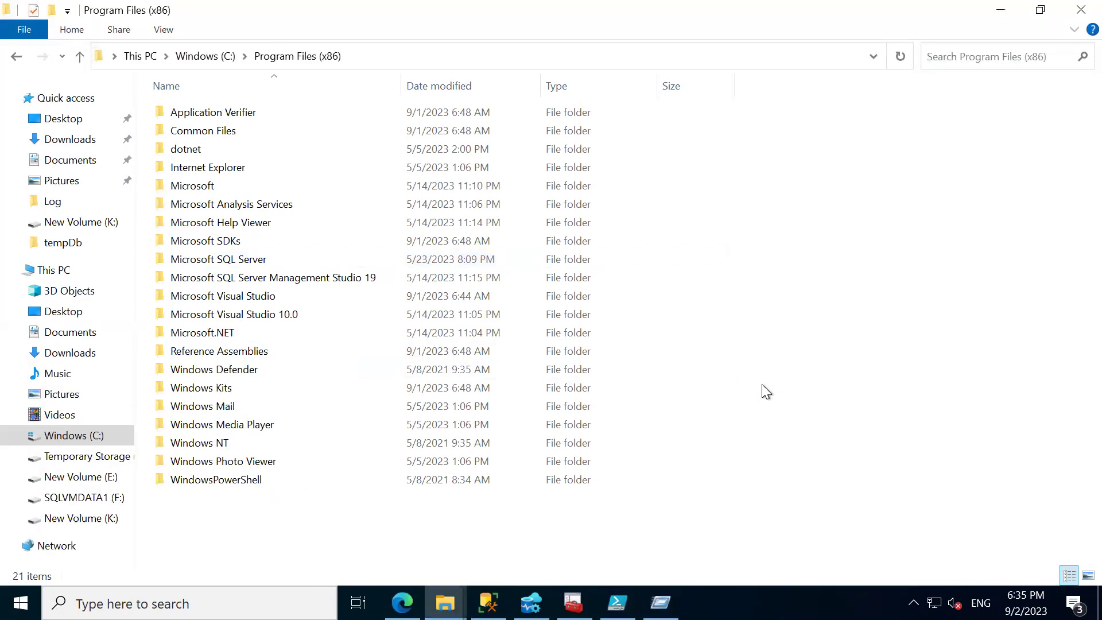
- Go to the Windows Kits\10\bin folder and check the contents of its x64 subfolder
double_click(219, 389)
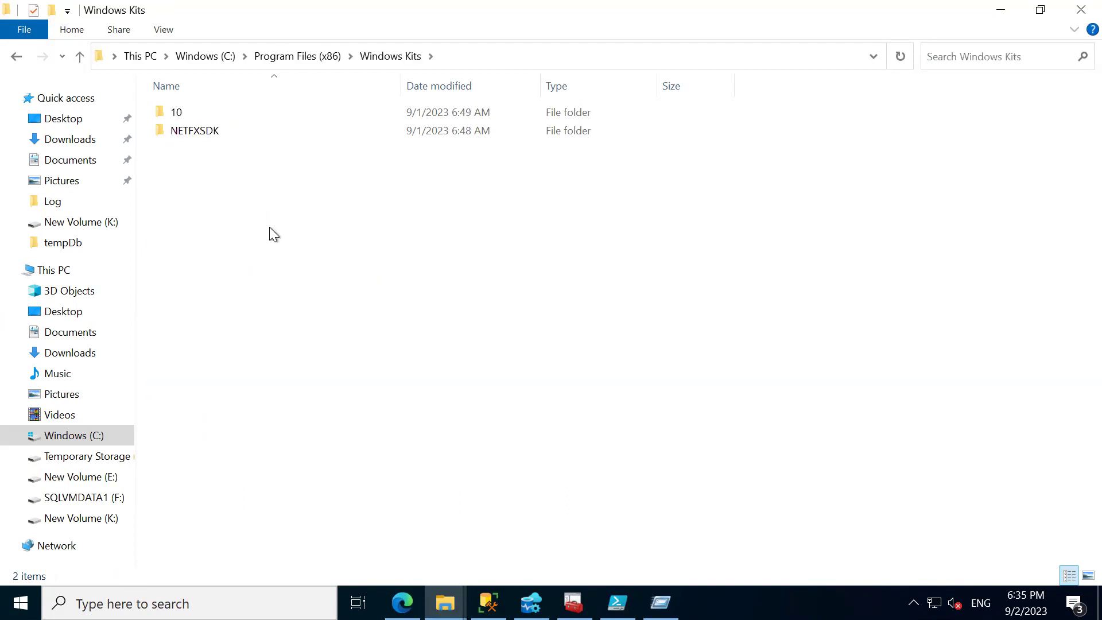
double_click(187, 114)
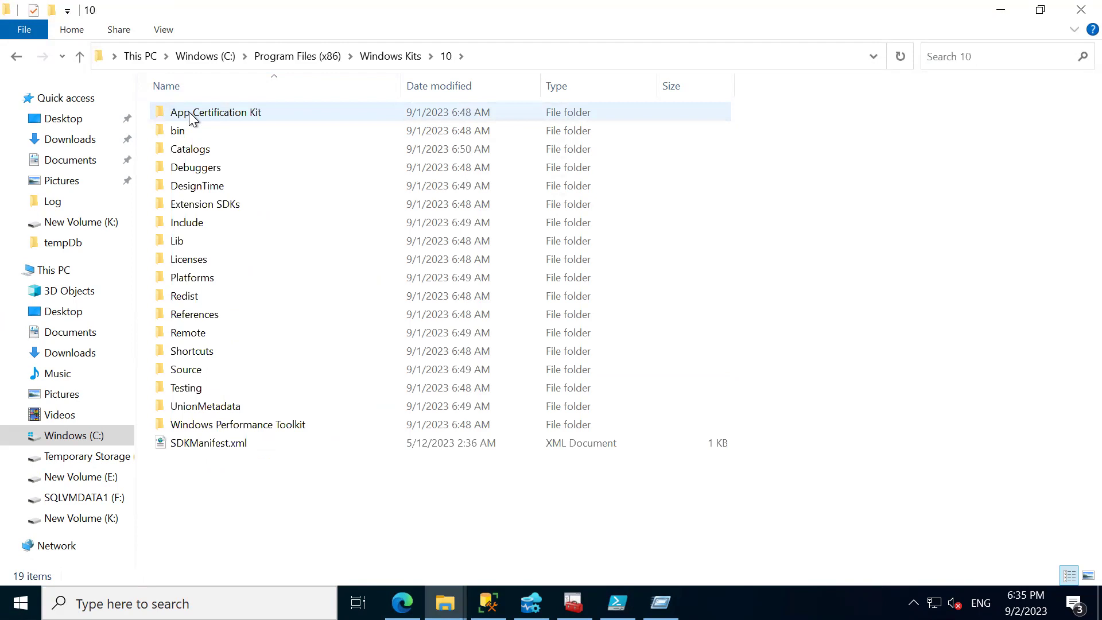
double_click(191, 132)
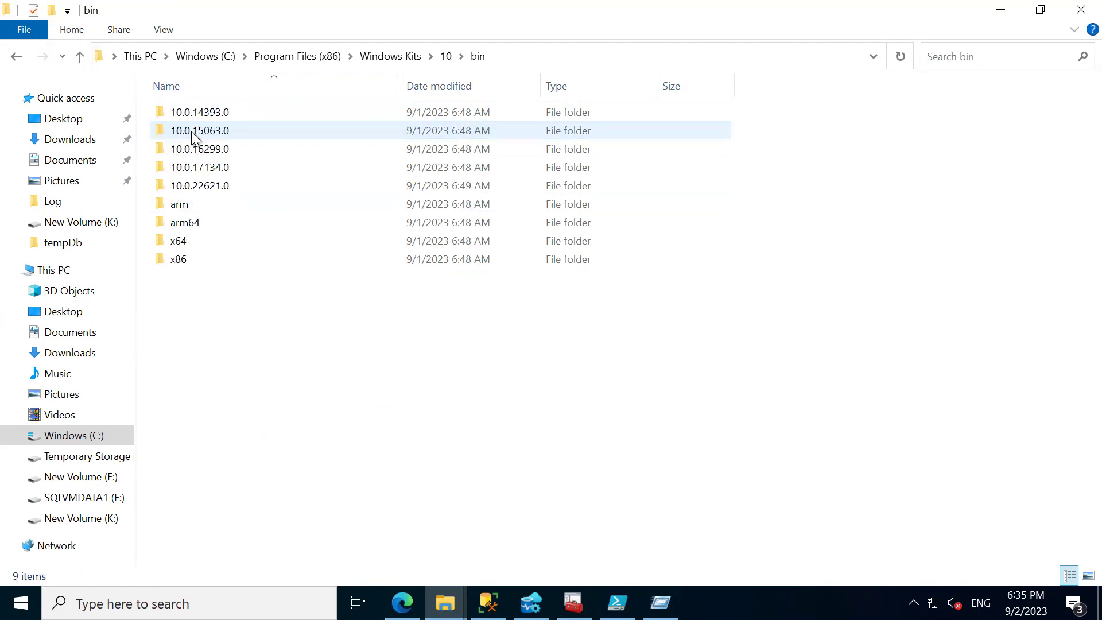
double_click(180, 241)
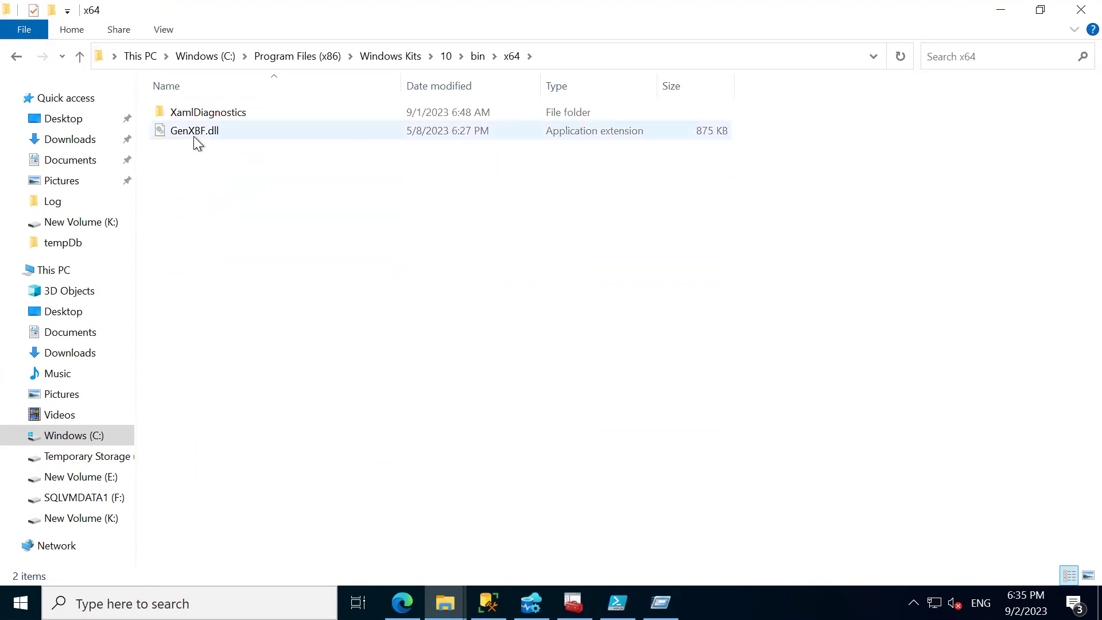
key(BackSpace)
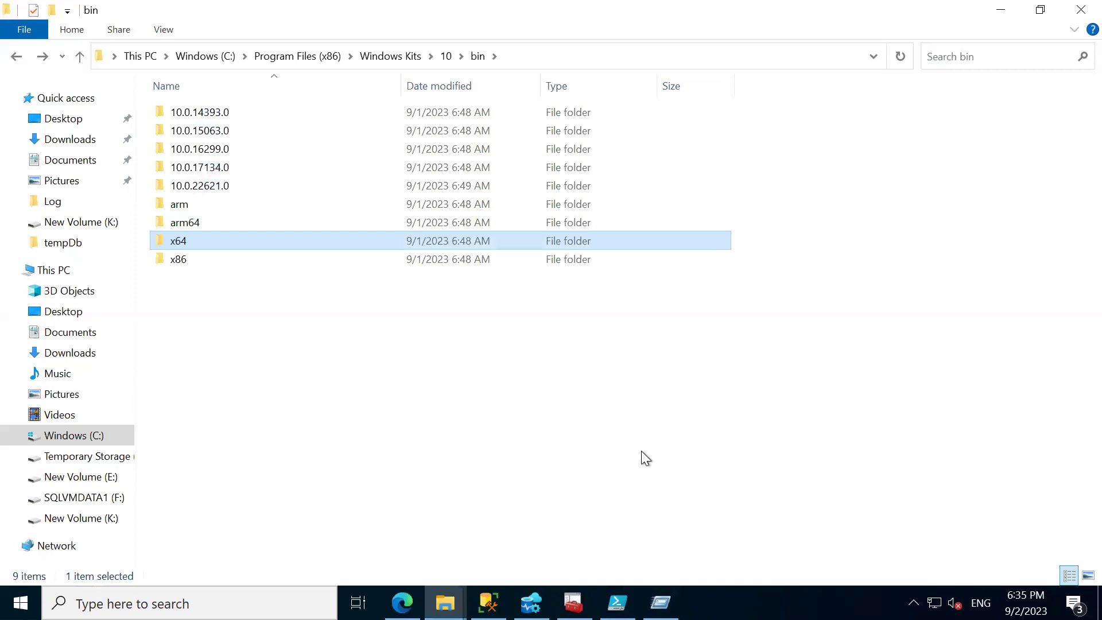
- Search the bin folder for PVK2pfx, open the file location of the x64 pvk2pfx.exe, and select that folder's full path
click(976, 58)
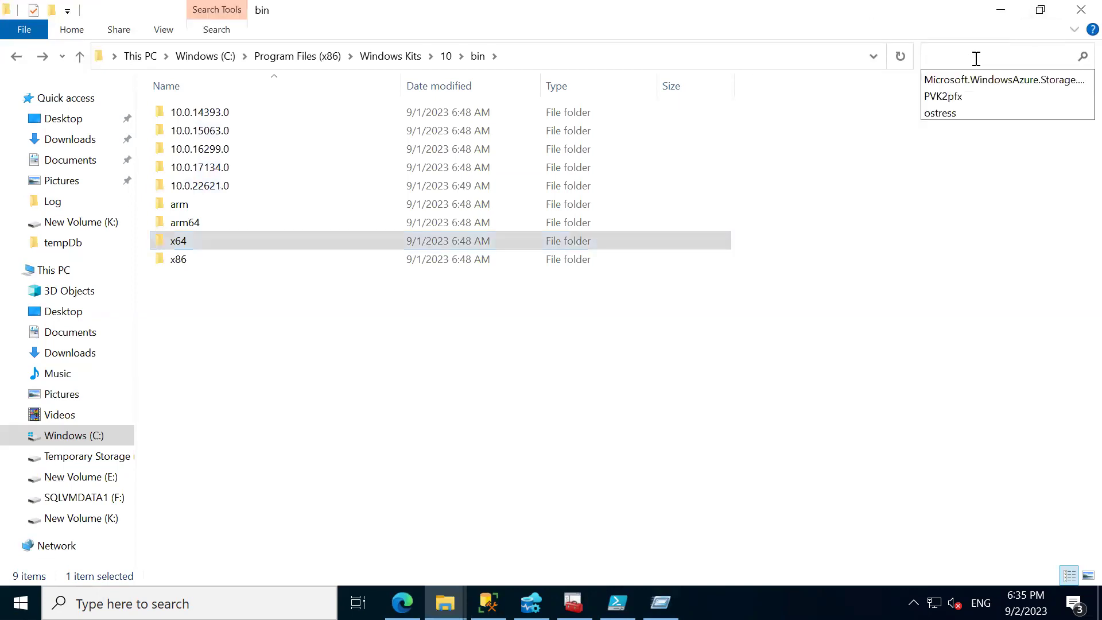
click(956, 95)
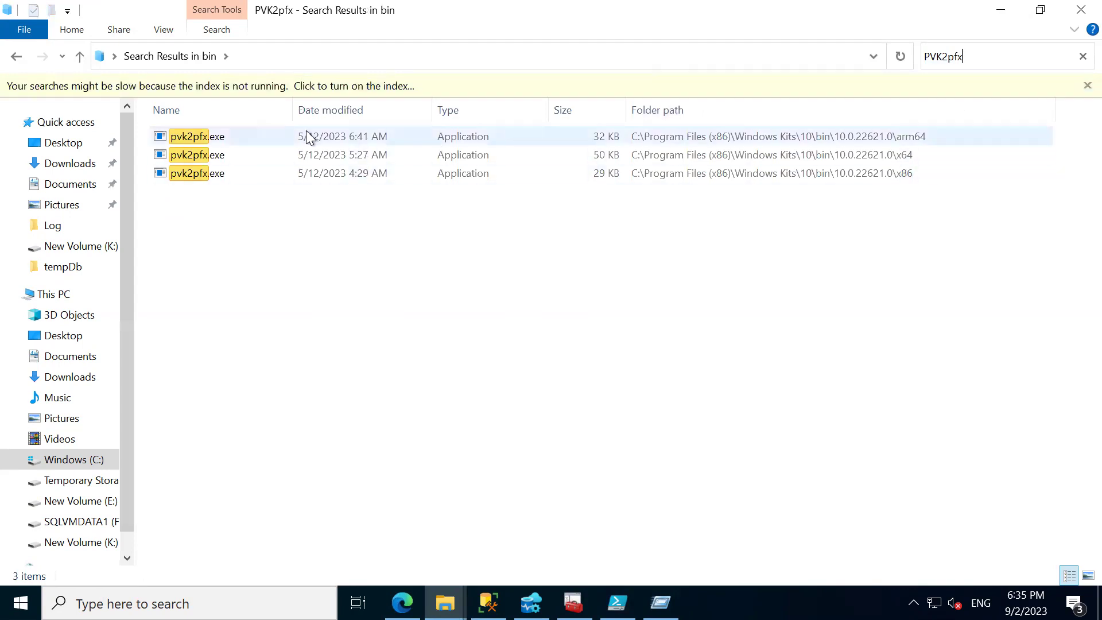
right_click(225, 157)
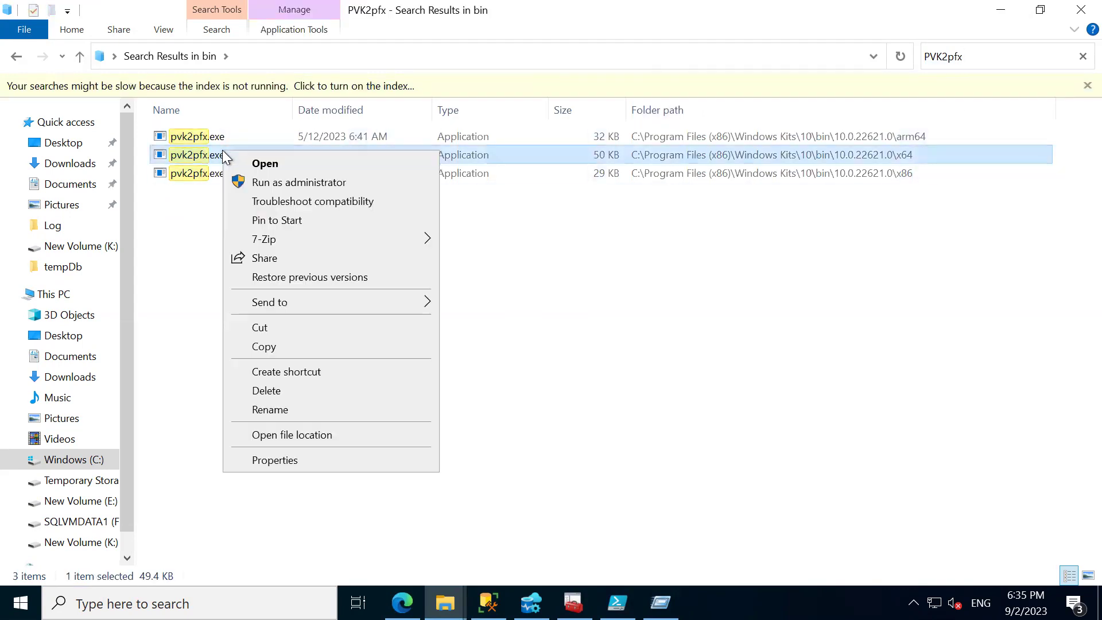
click(298, 436)
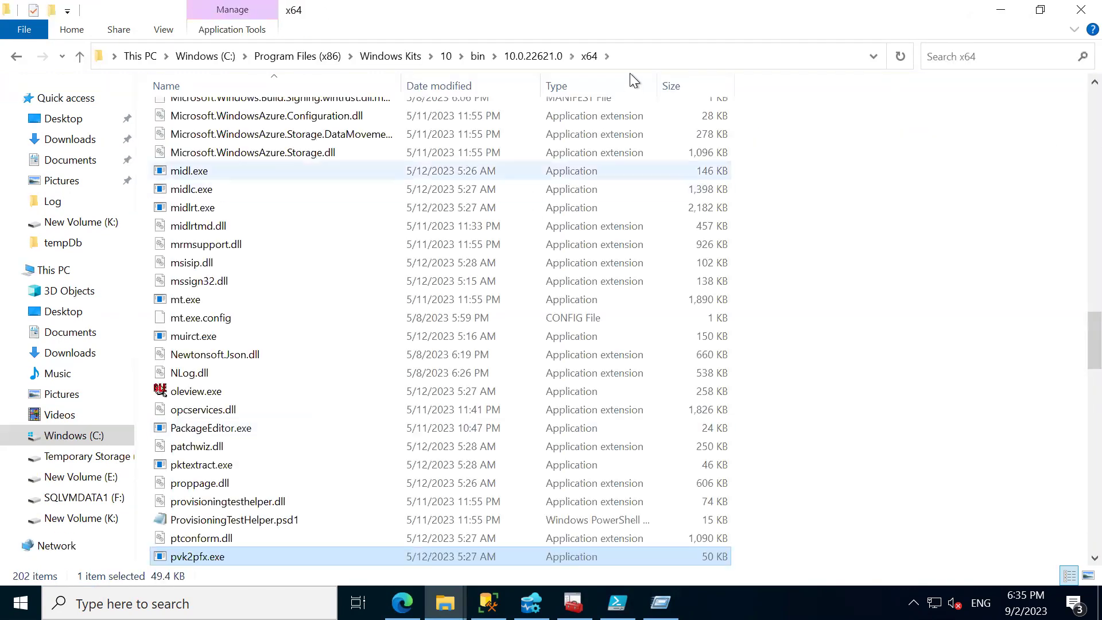
click(640, 56)
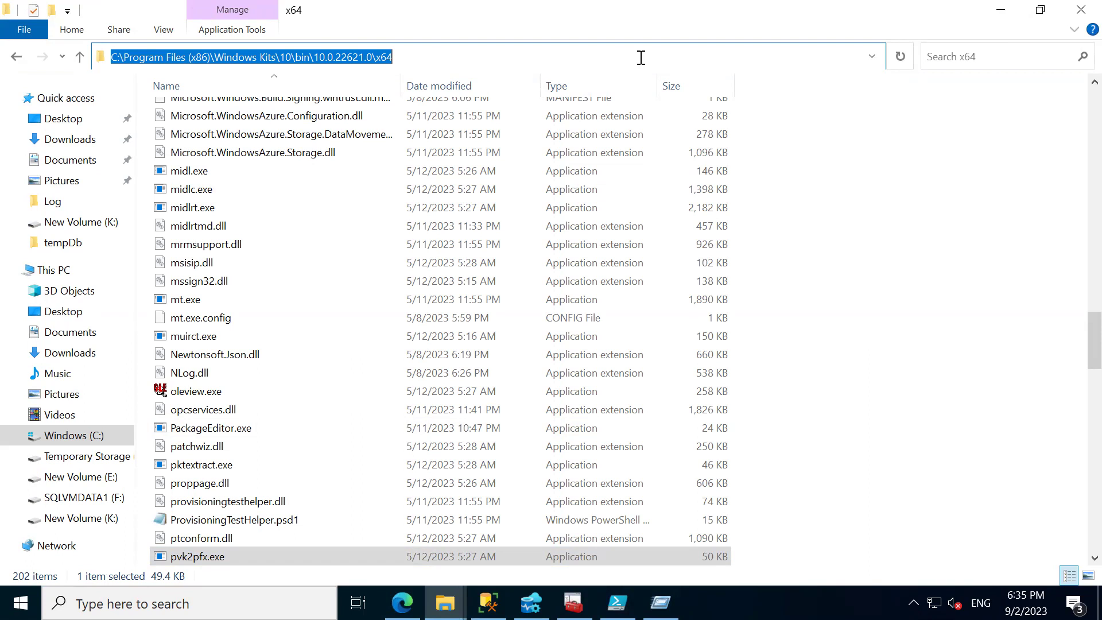
click(408, 56)
drag(409, 56, 64, 43)
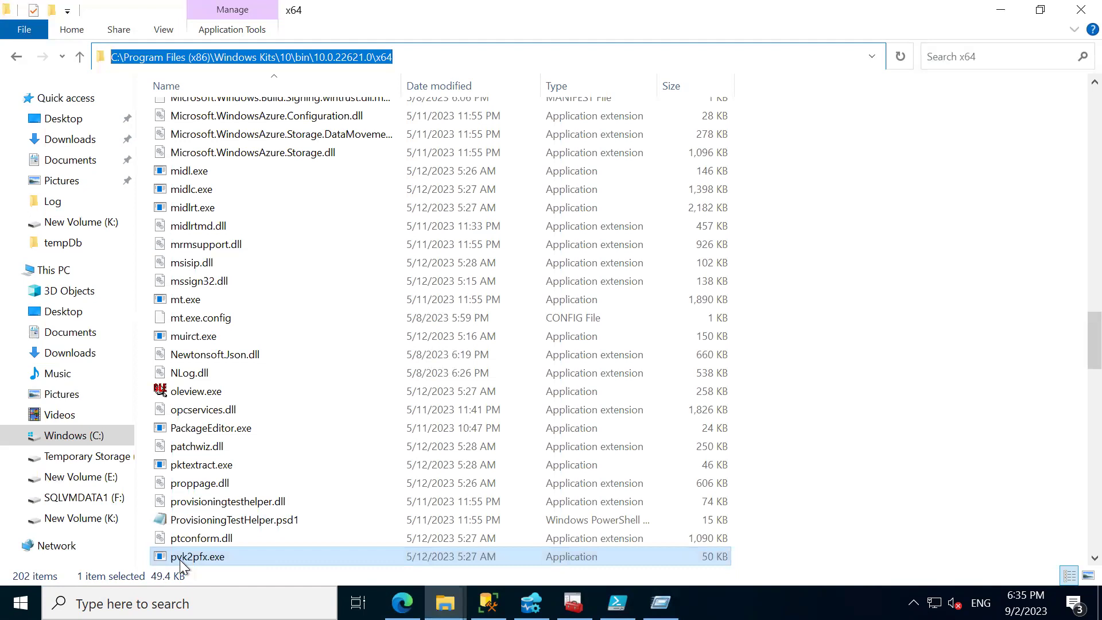
mouse_move(182, 559)
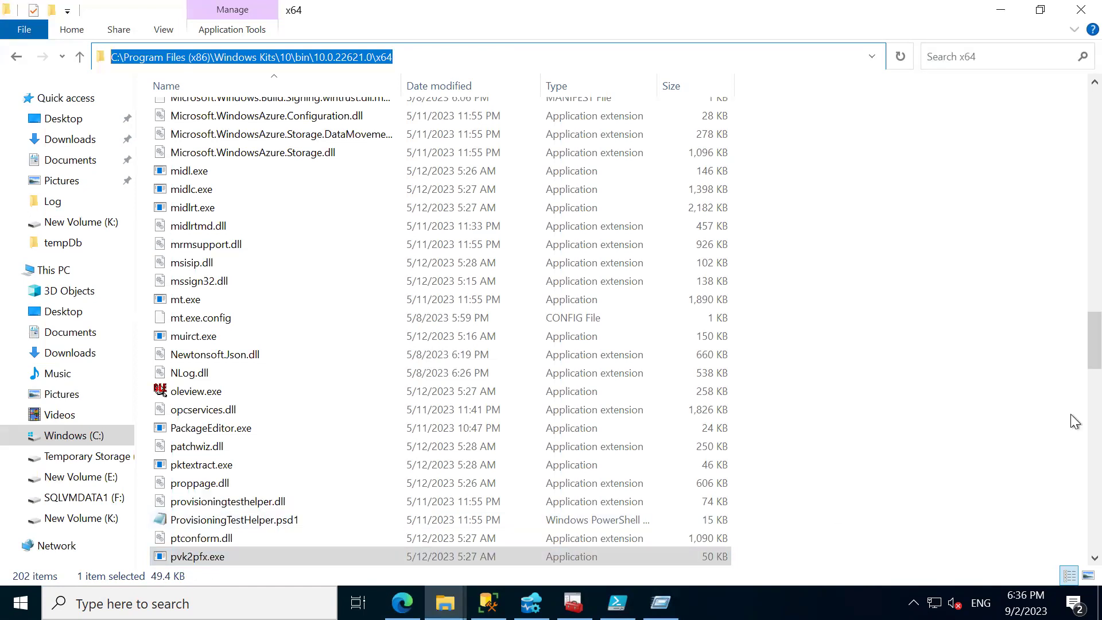
- Switch to PowerShell ISE and examine the -pvk argument and the TDE_CERT.pvk and TDE_CERT.cer file paths in the pvk2pfx command
click(617, 603)
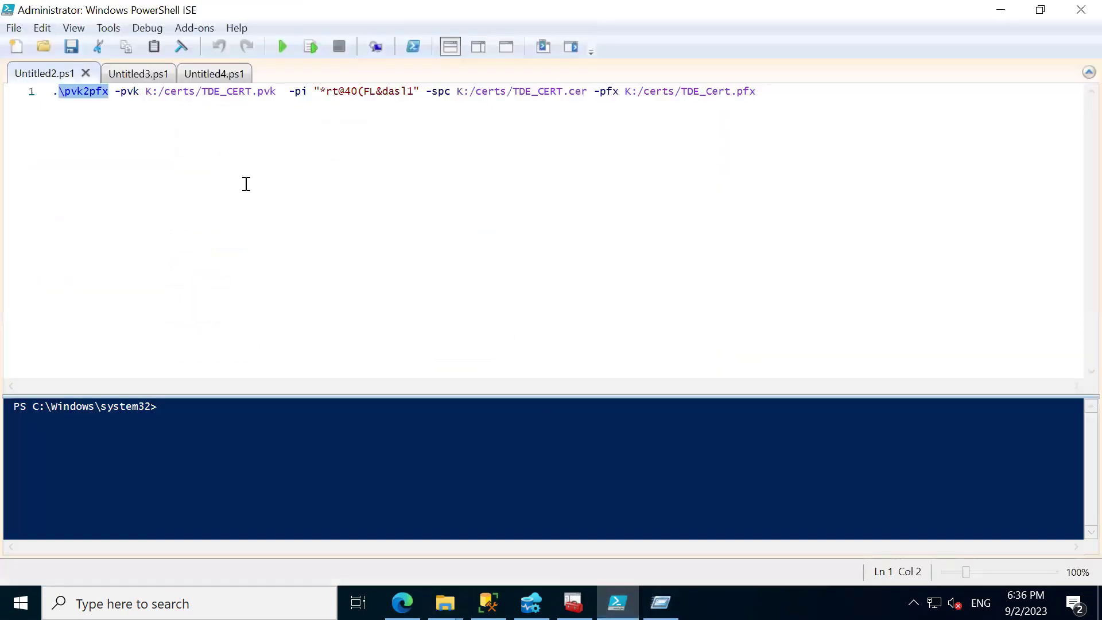
click(131, 105)
shift+click(114, 86)
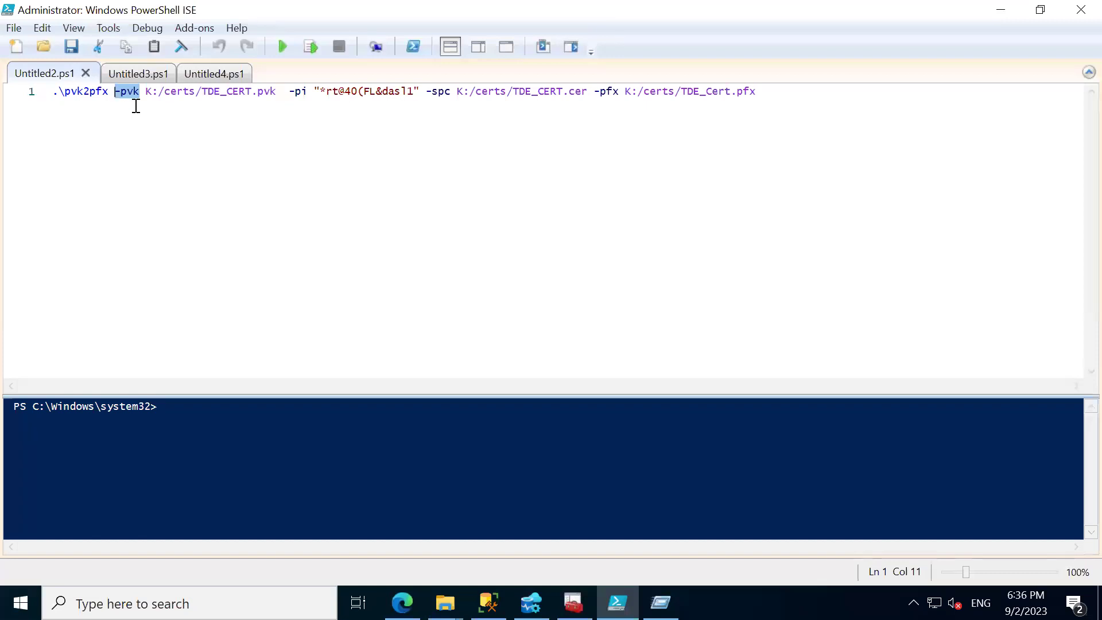
click(194, 181)
drag(282, 91, 215, 91)
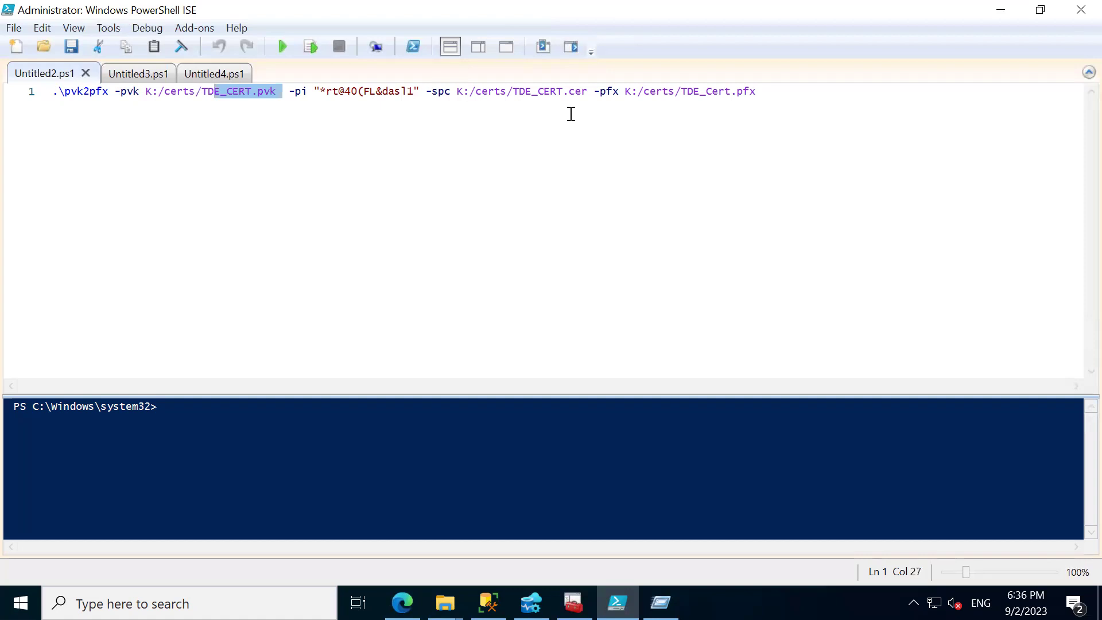
drag(588, 91, 510, 92)
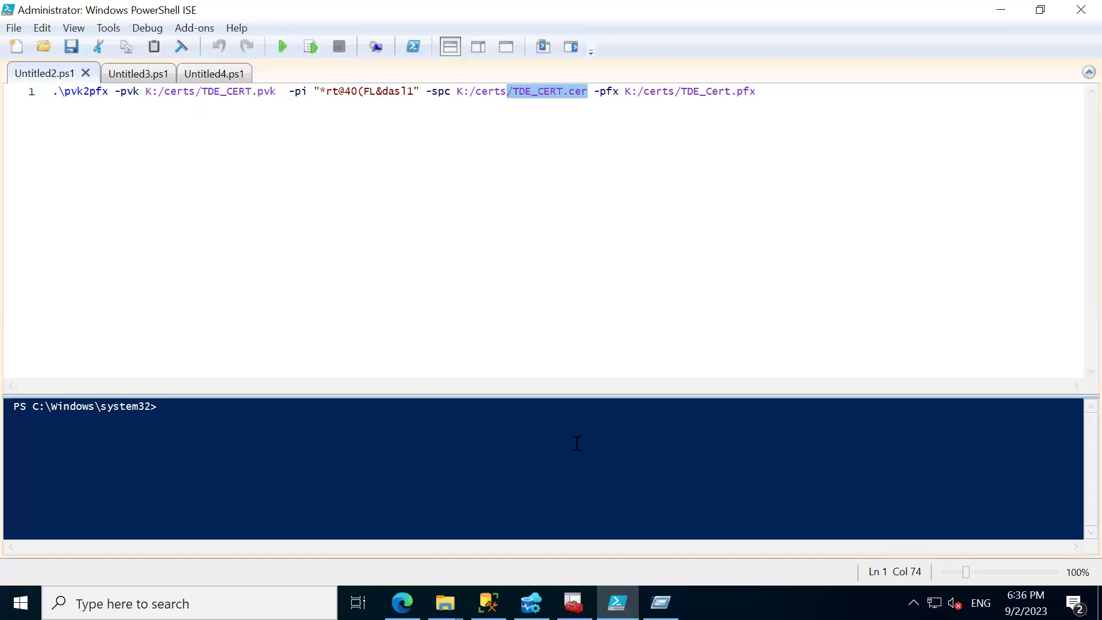
- Open the certbackups folder on the E: drive in File Explorer, copy its path, and return to PowerShell ISE
click(445, 603)
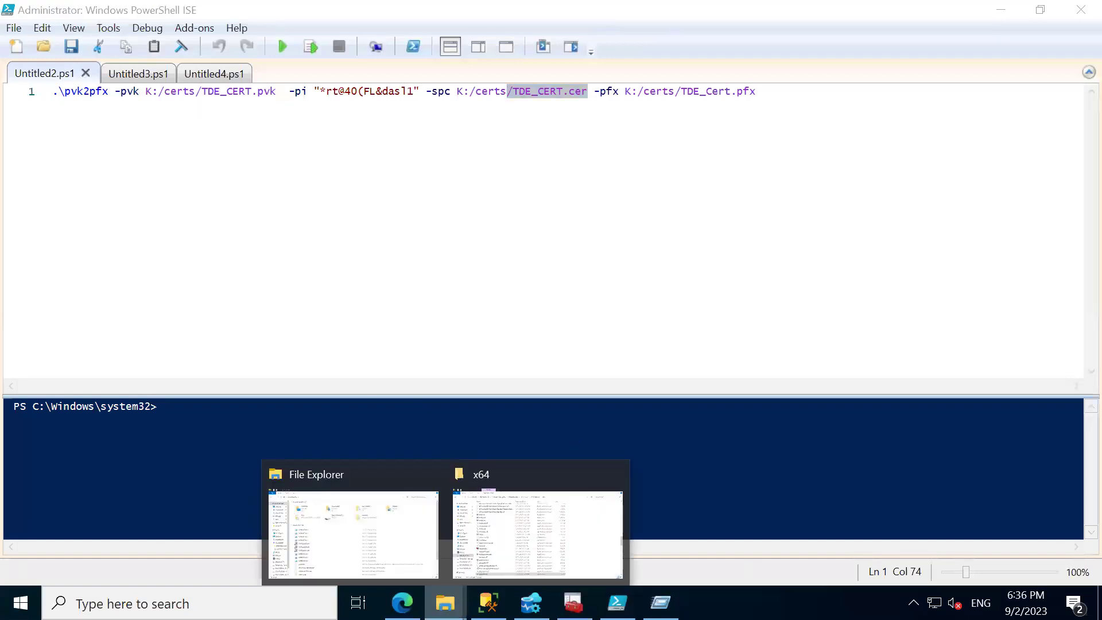
click(417, 559)
click(57, 272)
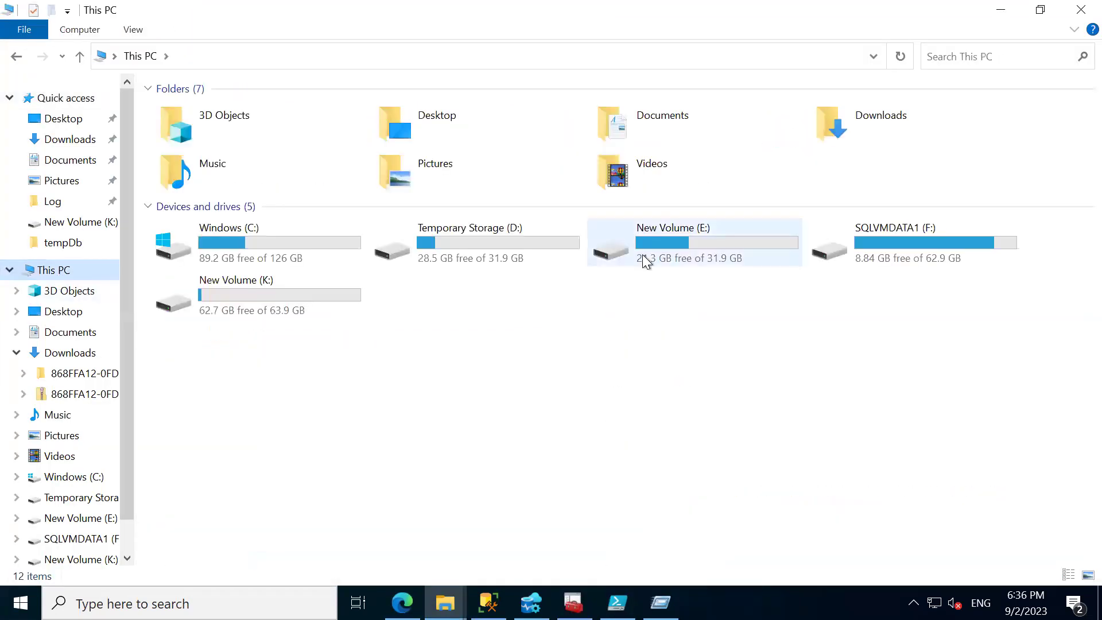
double_click(649, 262)
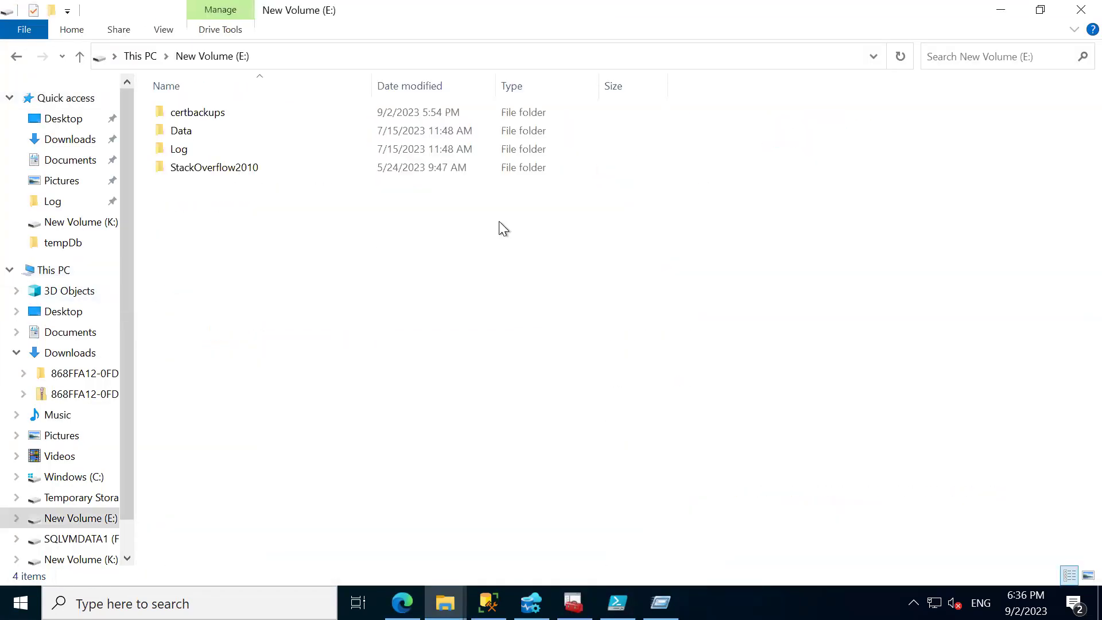
click(199, 114)
double_click(198, 114)
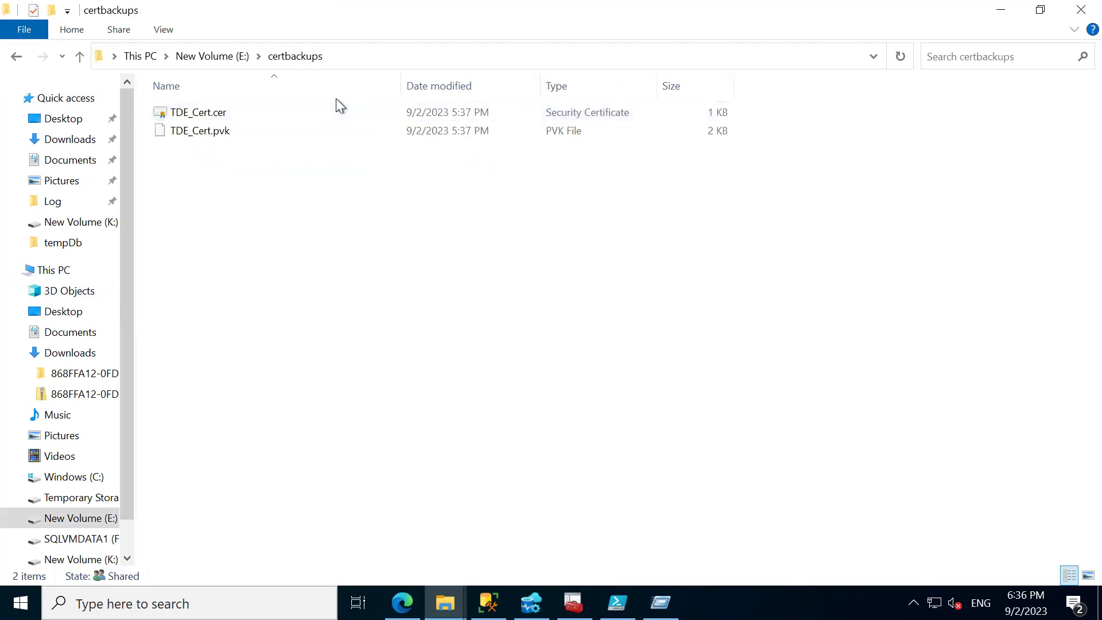
click(347, 54)
key(ctrl+c)
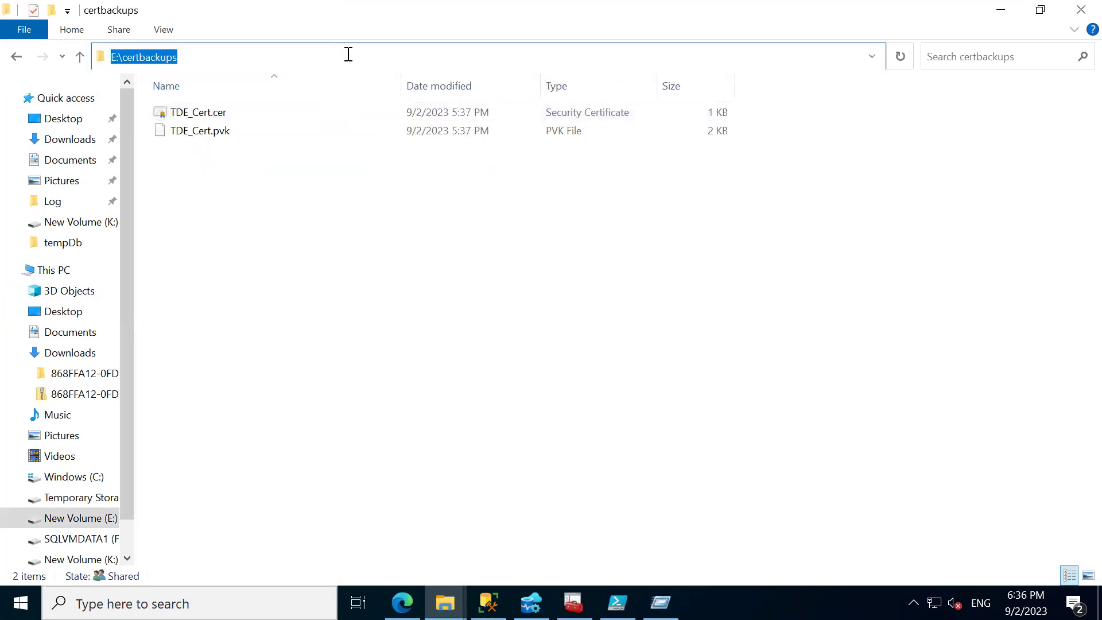
click(1000, 9)
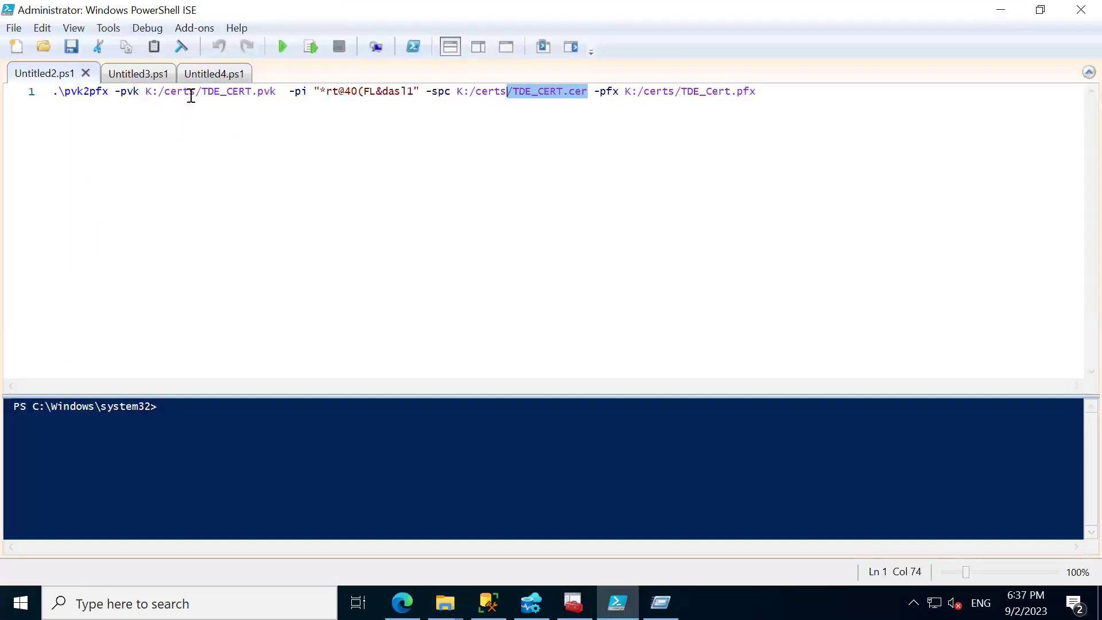
- Change the folder of the -pvk file path in the pvk2pfx command to E:/certbackups, using a forward slash
drag(195, 92, 146, 84)
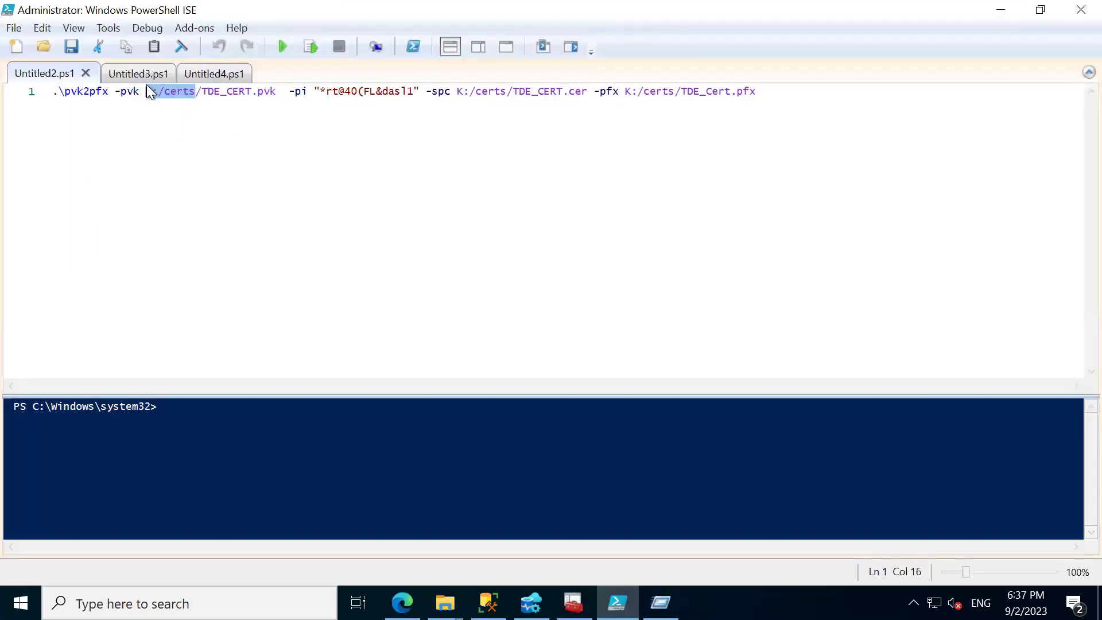
key(ctrl+v)
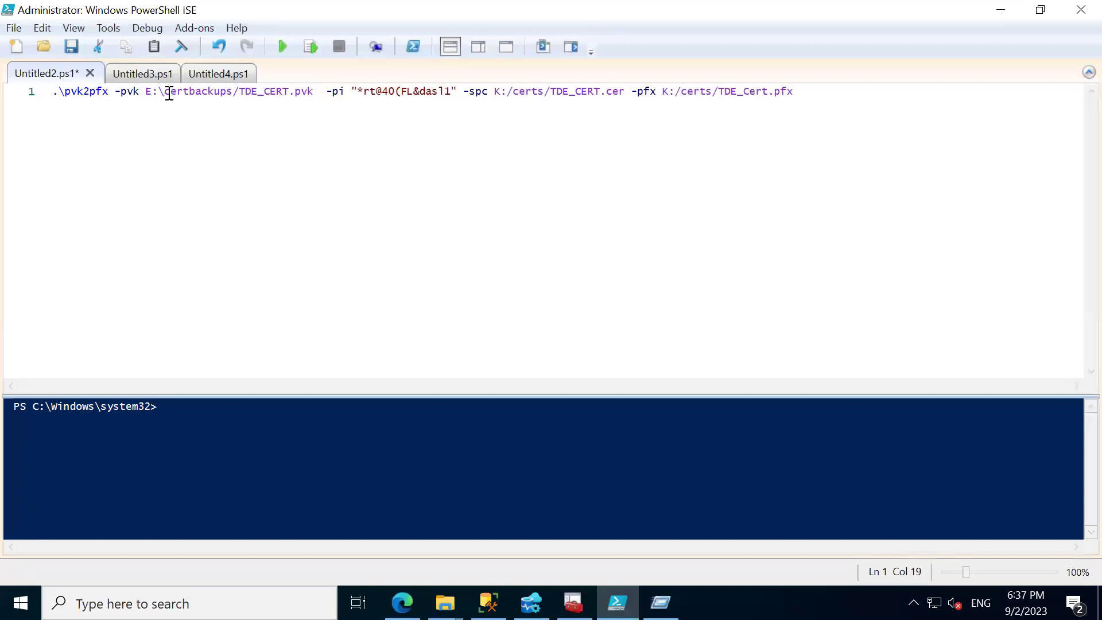
text(/)
key(BackSpace)
key(BackSpace)
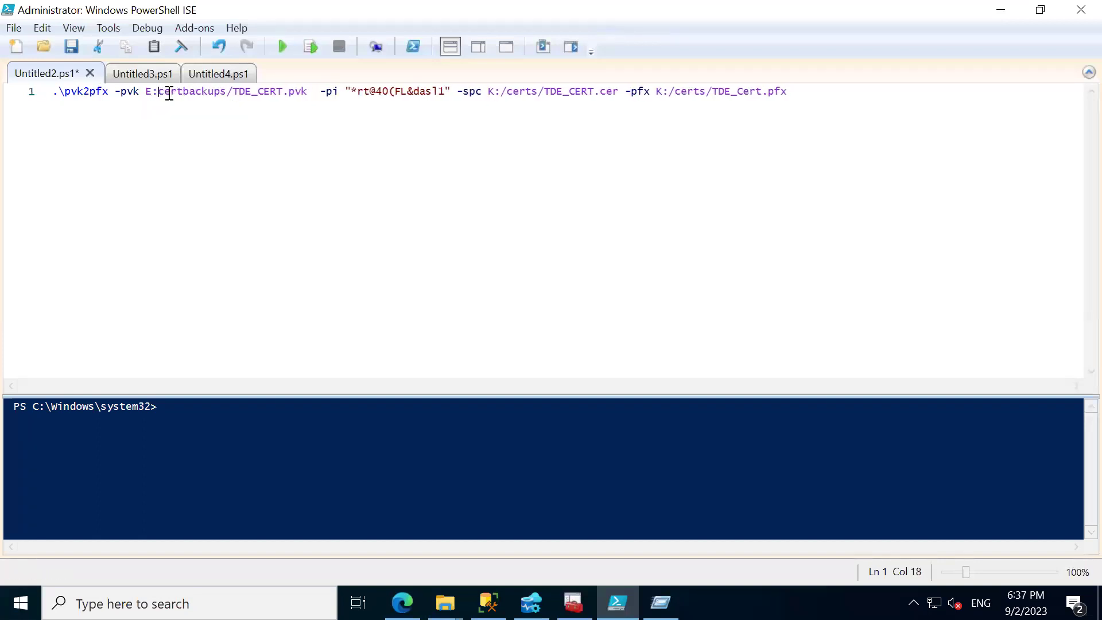
text(/)
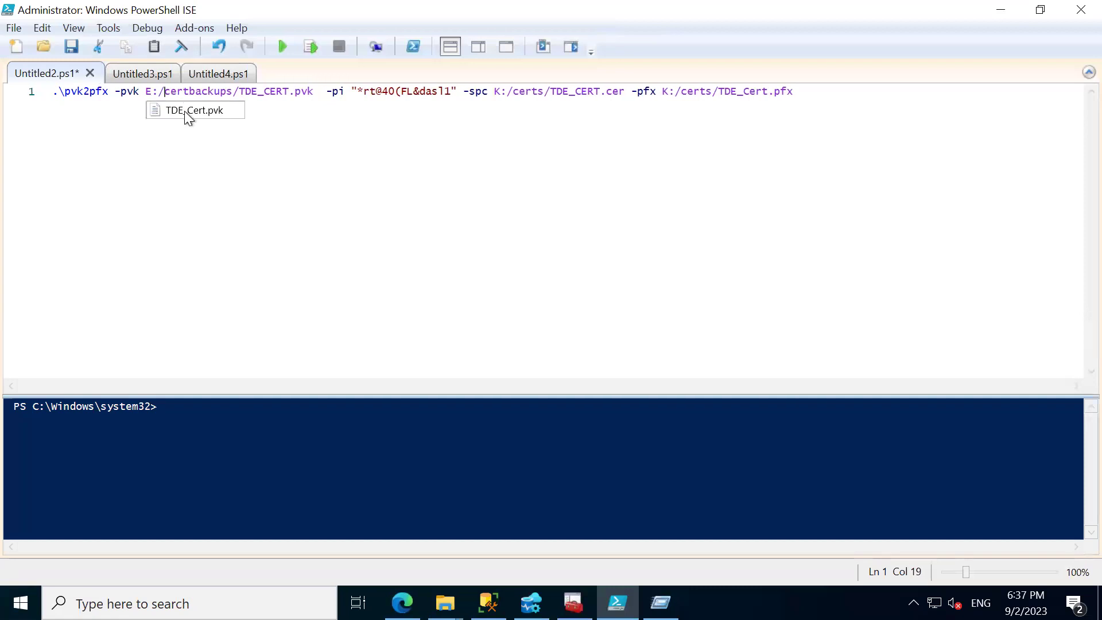
- Change the folder of the -spc certificate path to E:/certbackups, using a forward slash
click(490, 92)
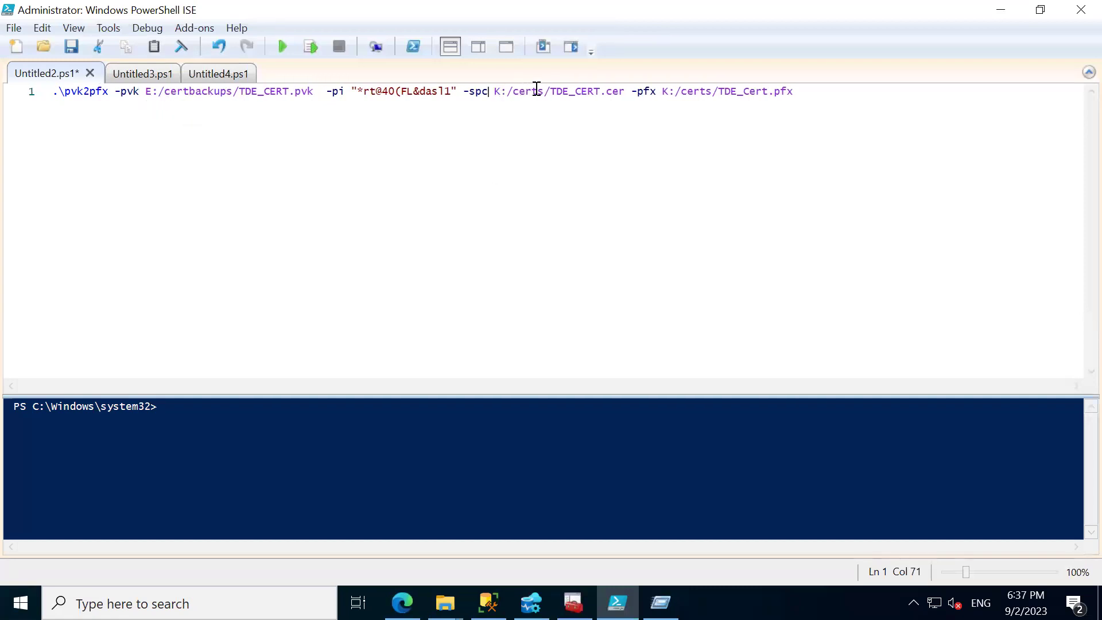
drag(544, 93, 499, 99)
key(ctrl+v)
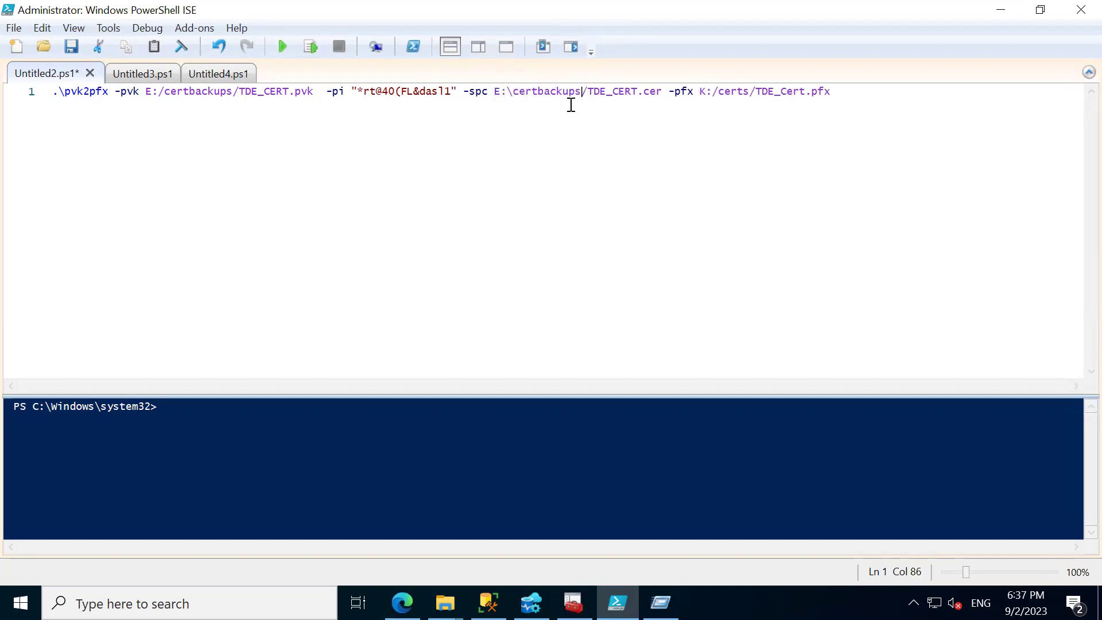
click(513, 92)
key(BackSpace)
text(/)
- Change the folder of the -pfx output path to E:/certbackups, using a forward slash
click(762, 156)
drag(751, 91, 702, 92)
key(ctrl+v)
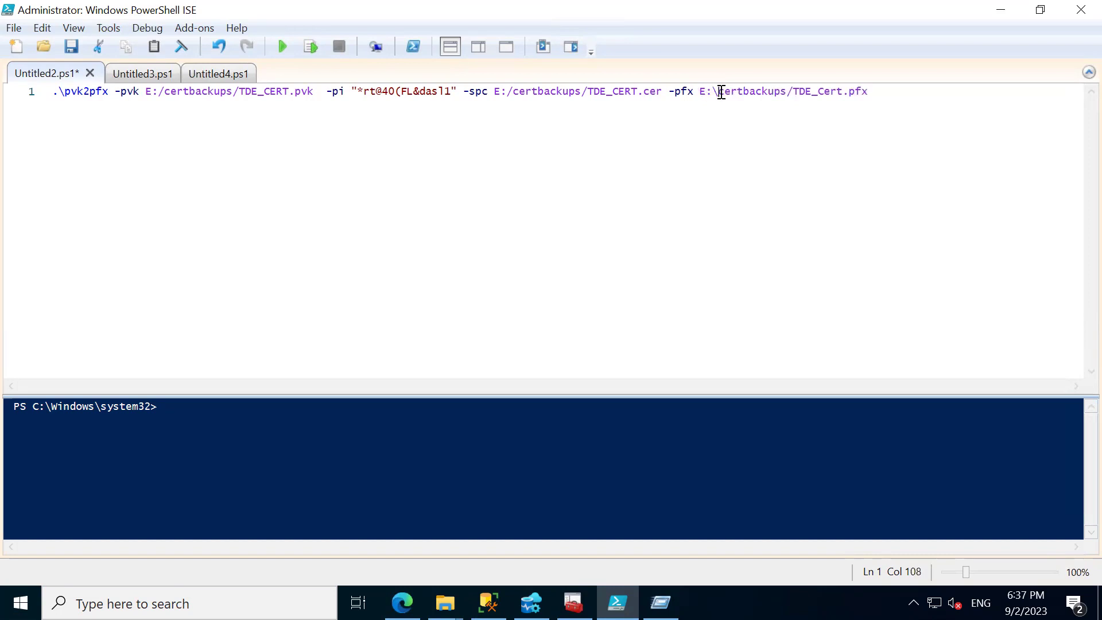
key(BackSpace)
text(/)
- Check the files present in the certbackups folder and return to the pvk2pfx script
mouse_move(446, 603)
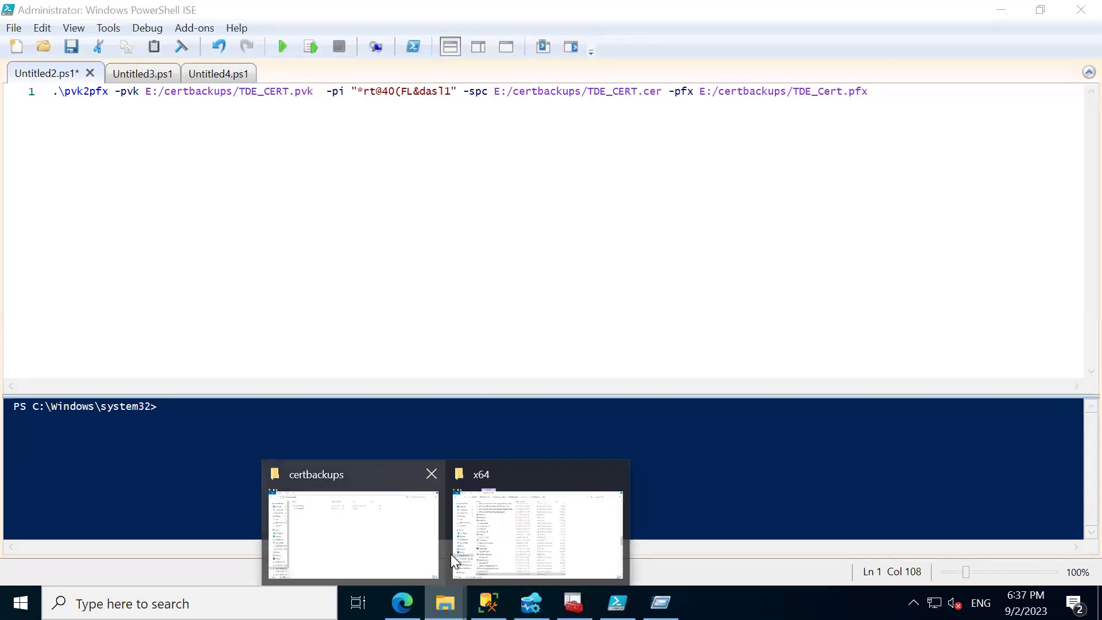
click(397, 532)
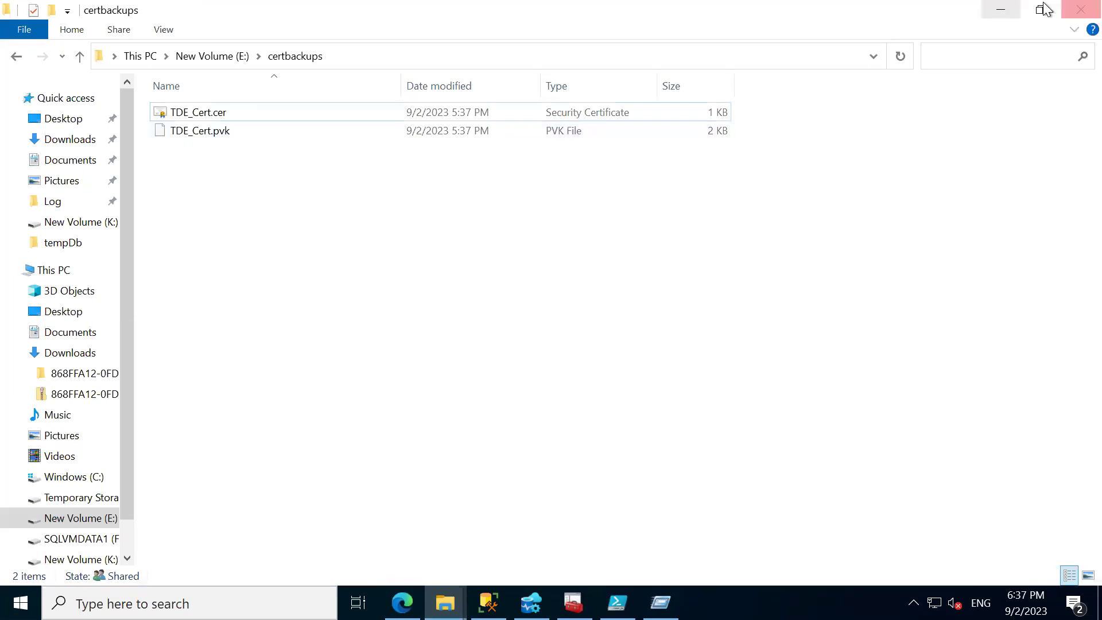
click(1001, 10)
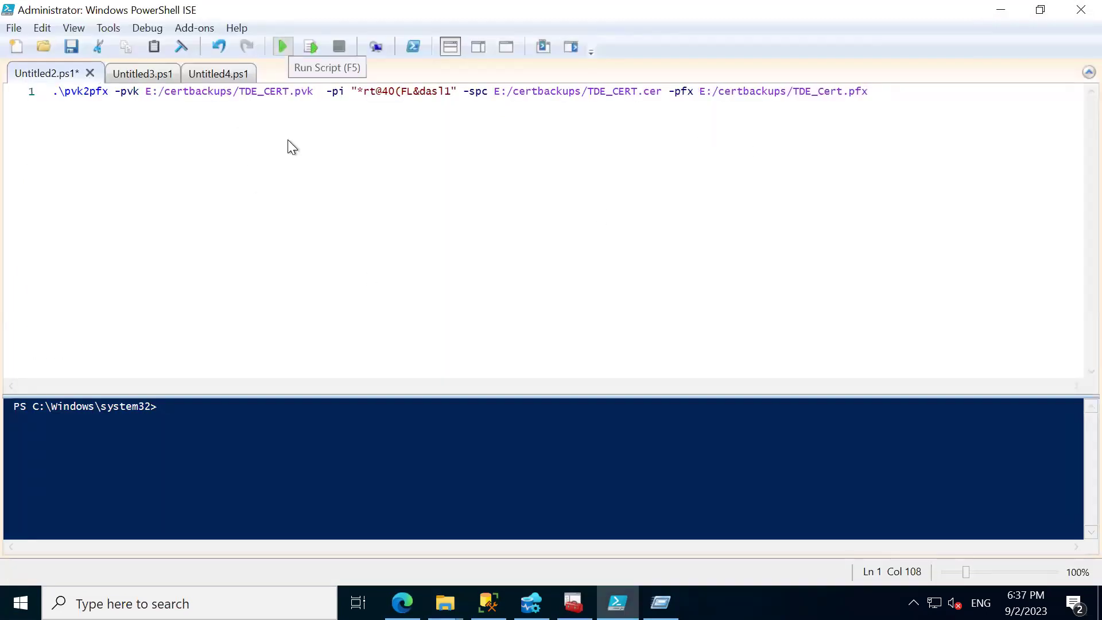
- Change the PowerShell console's working directory to the root of the C: drive with cd \
click(222, 423)
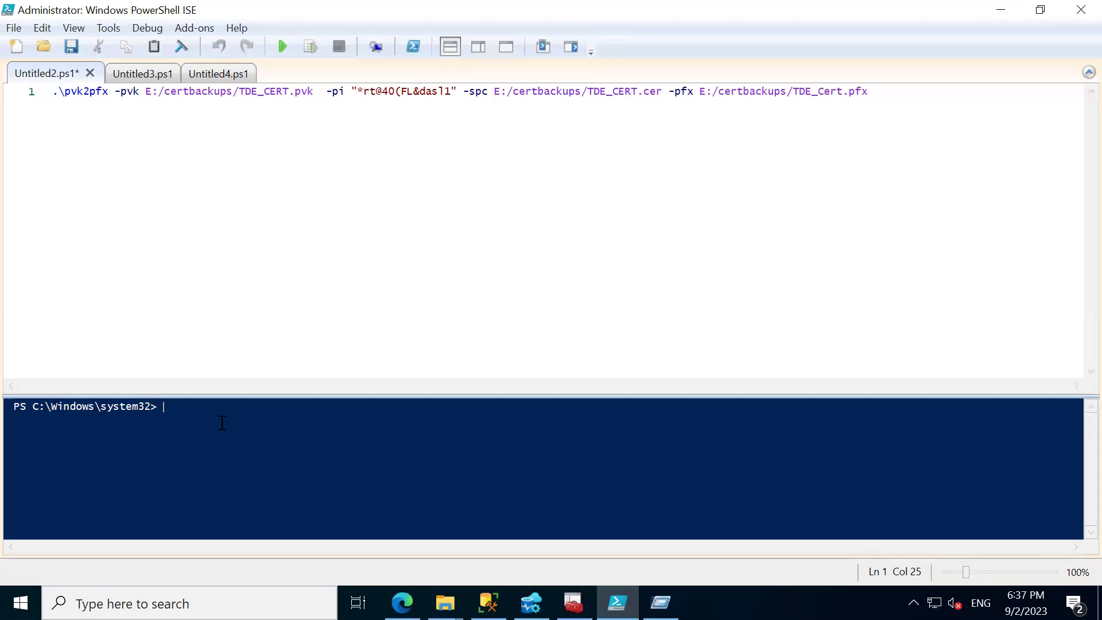
text(cd \)
key(Return)
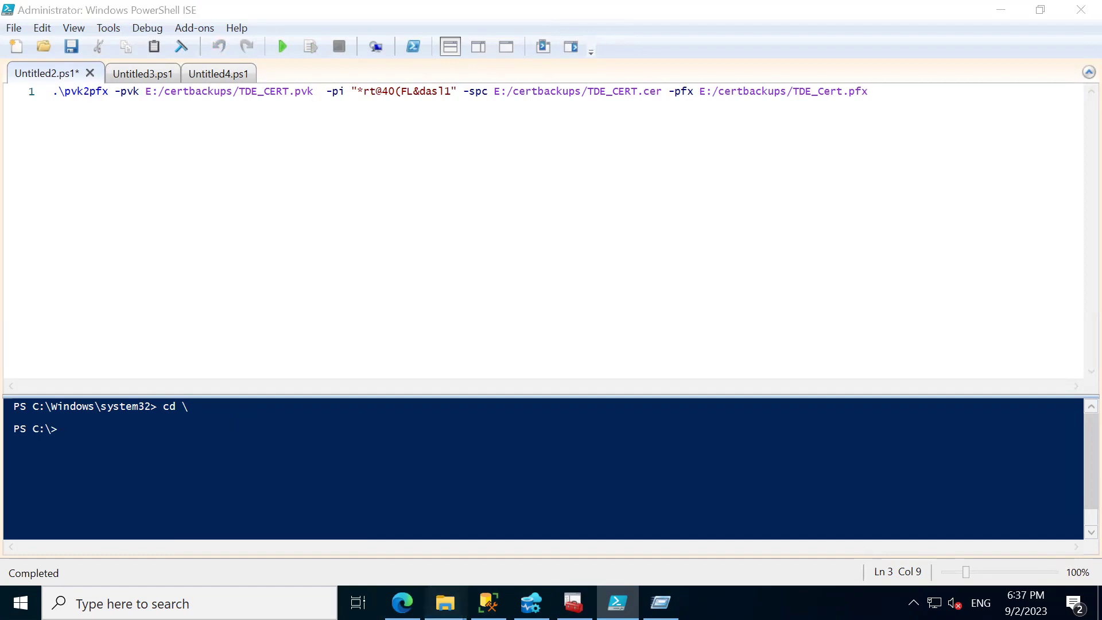
- Copy the x64 folder's path from File Explorer and try to cd to C:\Program Files (x86)\Windows Kits\10\bin\10.0.22621.0\x64 without quotes in the console
mouse_move(445, 603)
click(524, 546)
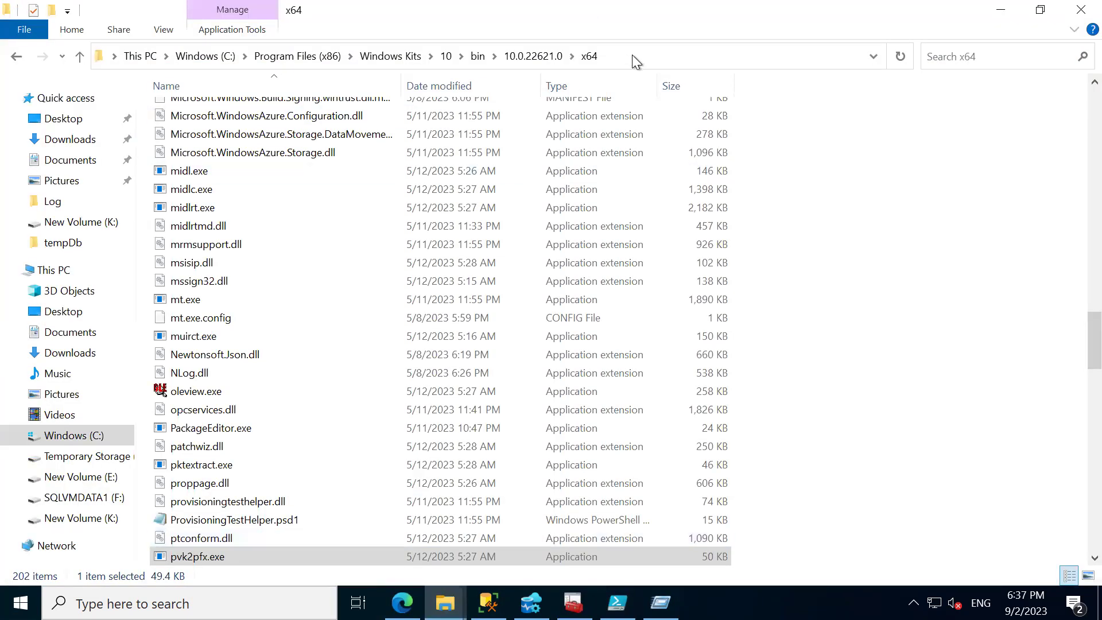
click(632, 54)
key(super+c)
click(617, 603)
text(cd)
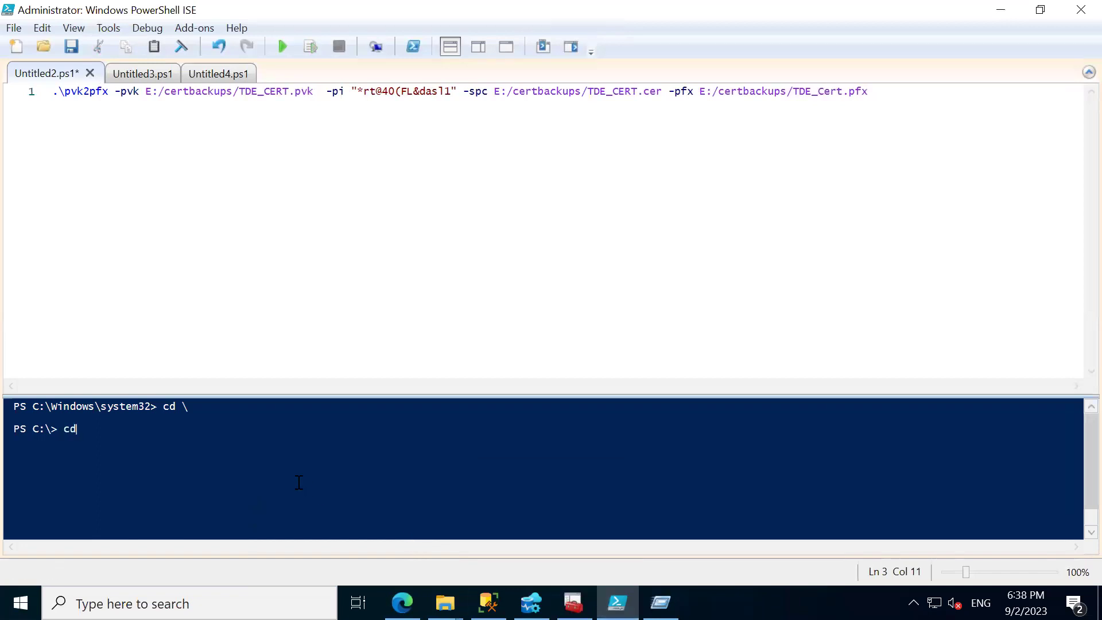
right_click(299, 482)
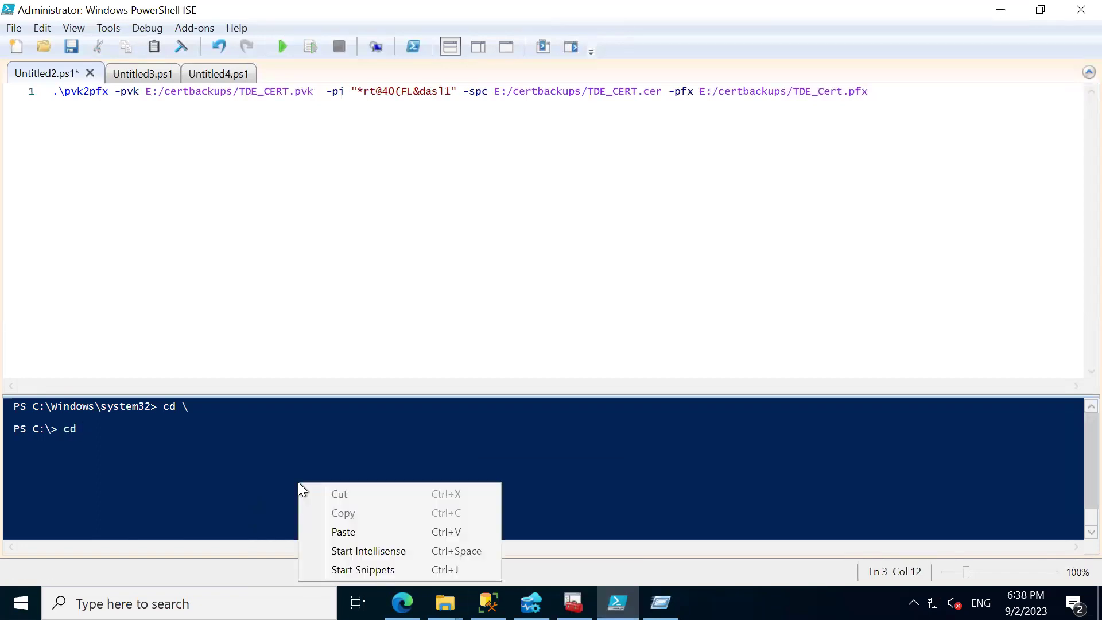
click(337, 530)
key(Return)
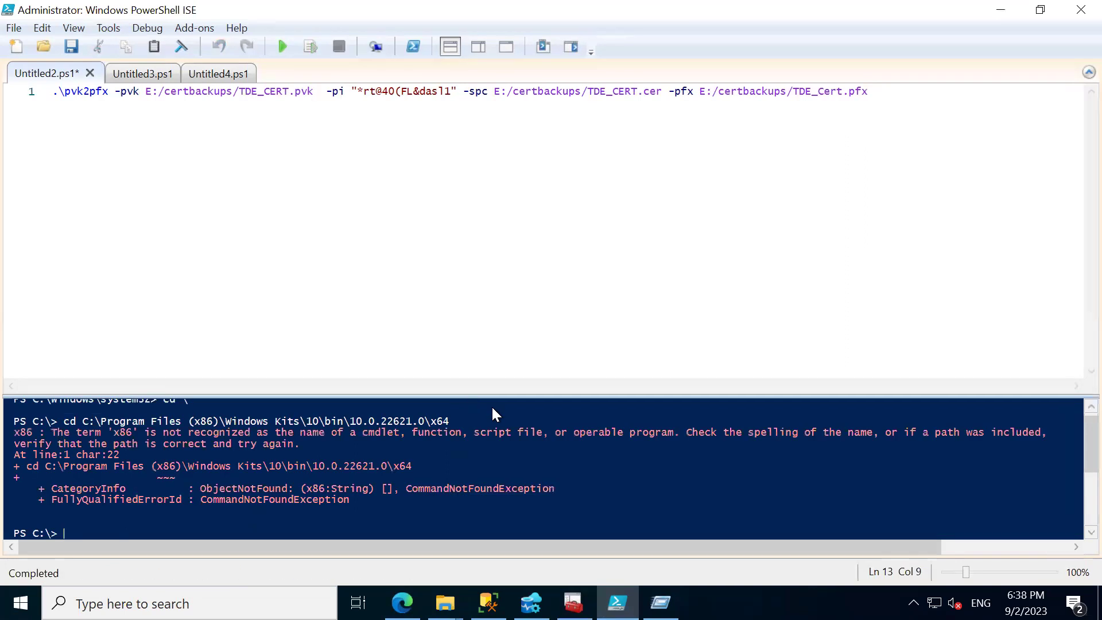
- Change the PowerShell console's working directory to the Program Files (x86) folder with a quoted relative path
text(cd pro)
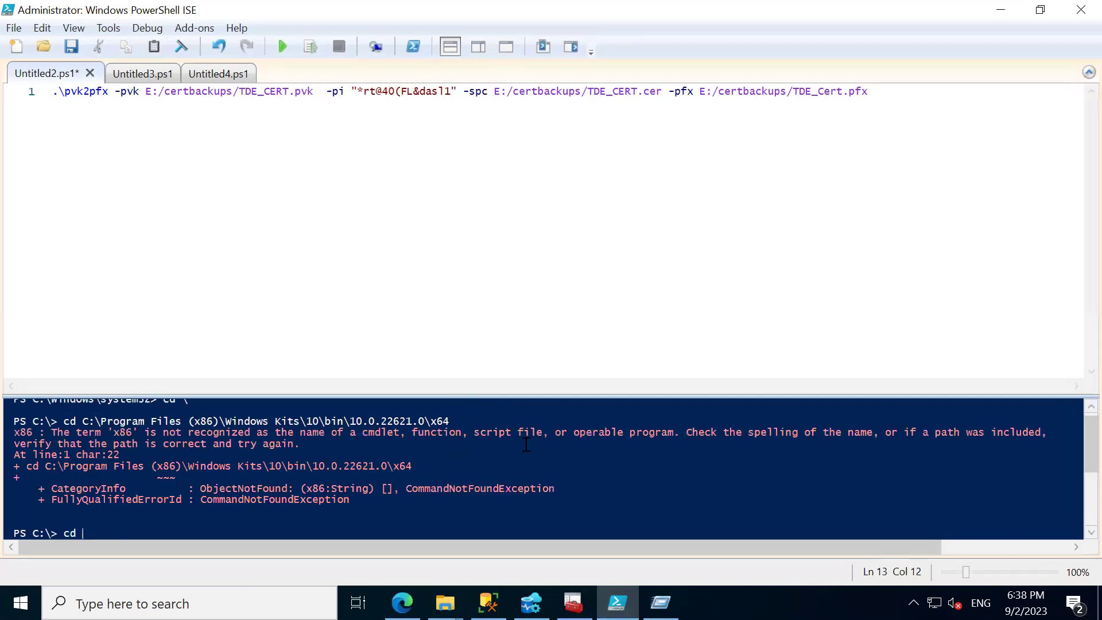
key(Tab)
key(Tab)
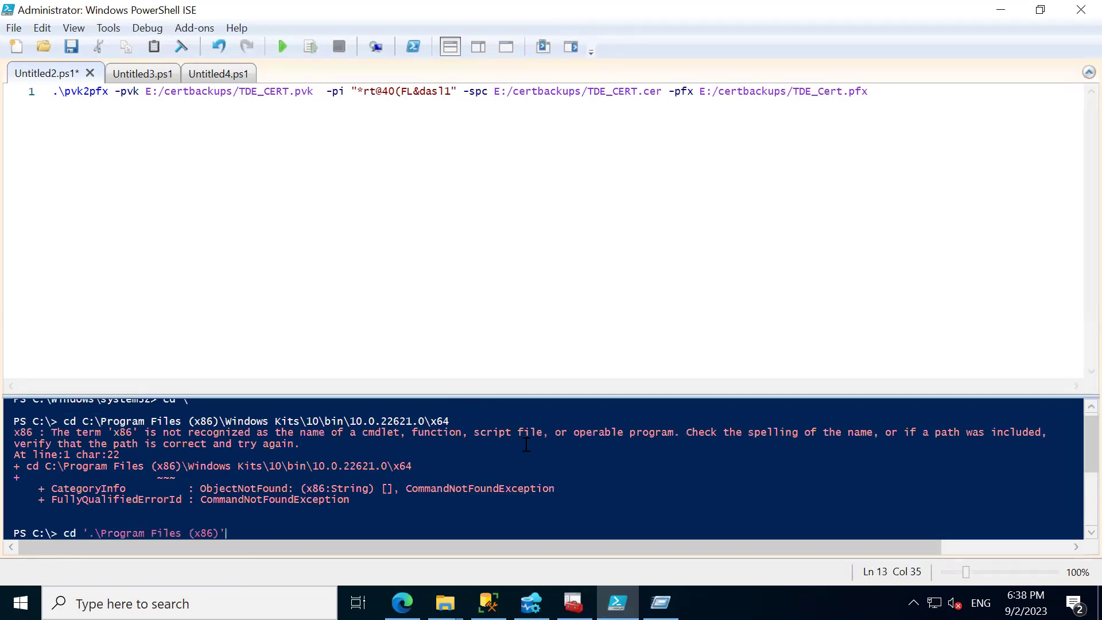
key(Return)
text(cd win)
key(Tab)
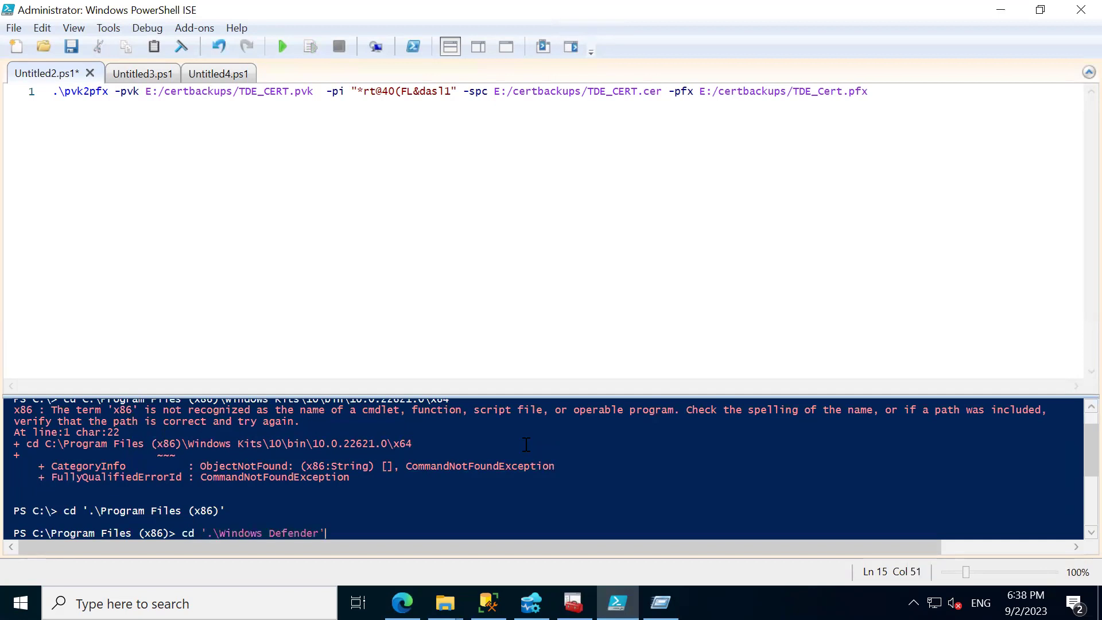
key(Return)
text(cd ..)
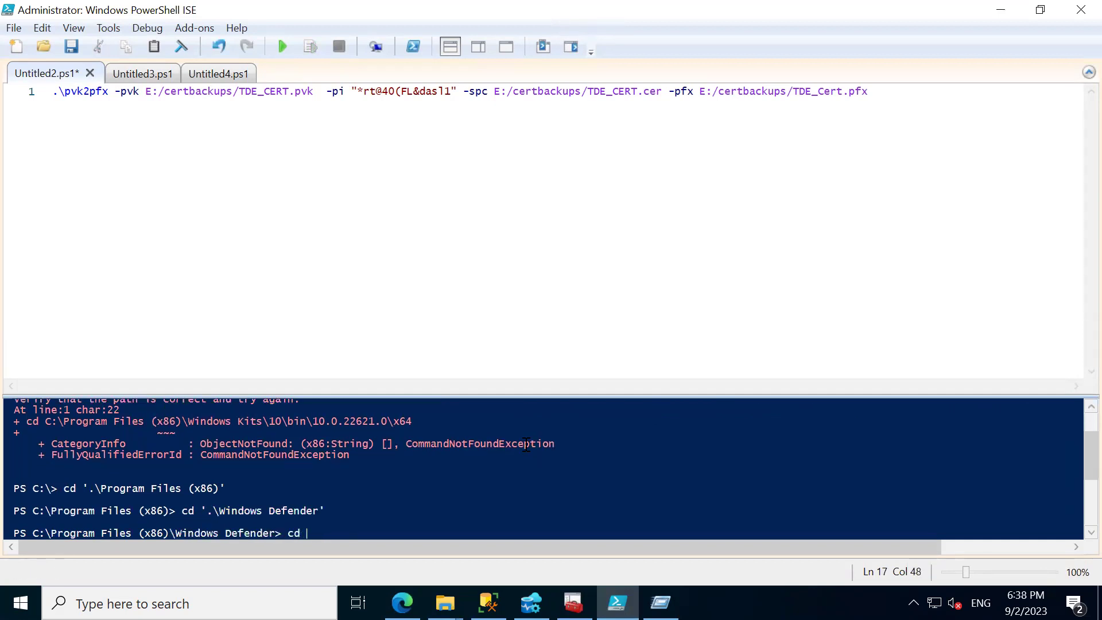
key(Return)
- Change the console's working directory to the Windows Kits folder inside Program Files (x86)
text(cd win)
key(Tab)
key(Tab)
key(Tab)
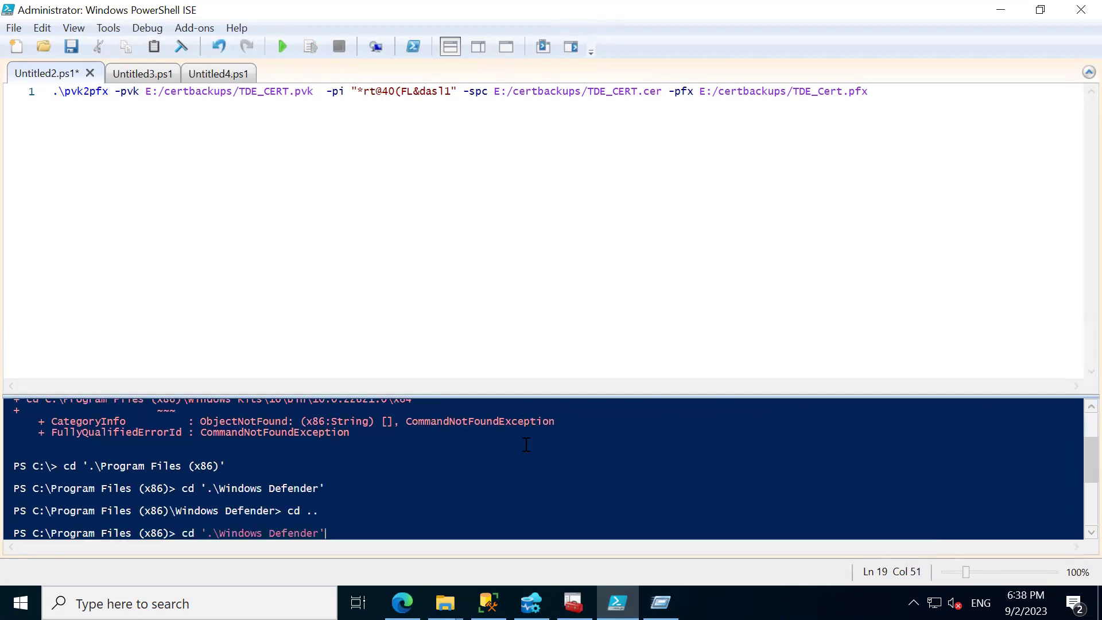
key(Up)
text(window)
key(Tab)
key(Tab)
key(Return)
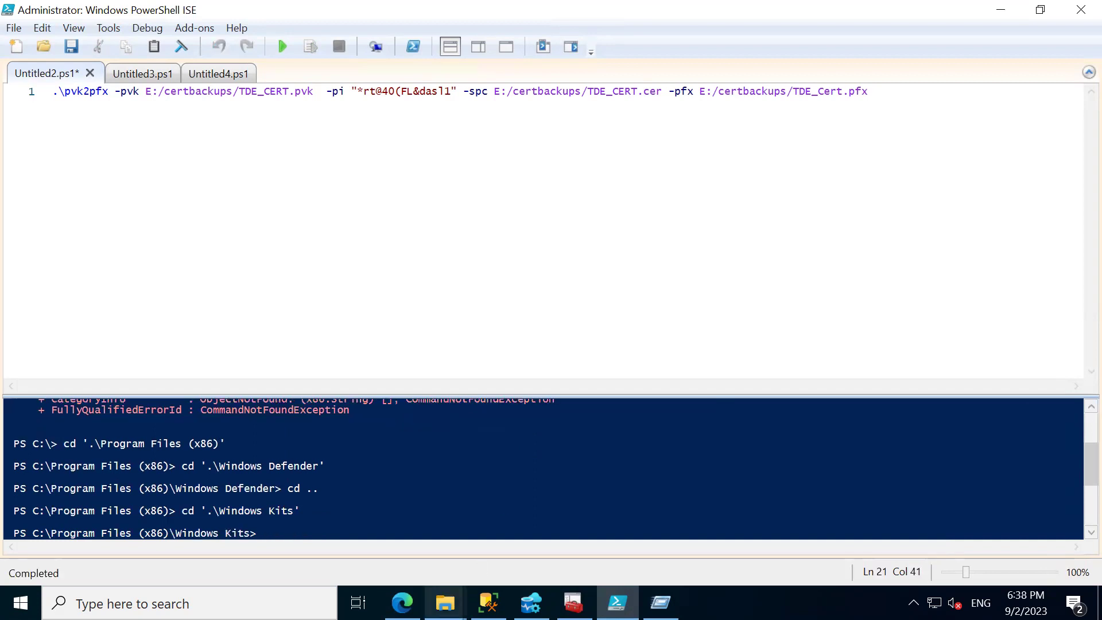
- Check the x64 folder's path in File Explorer, return to the PowerShell console and cd into 10, then bin
click(456, 600)
click(495, 543)
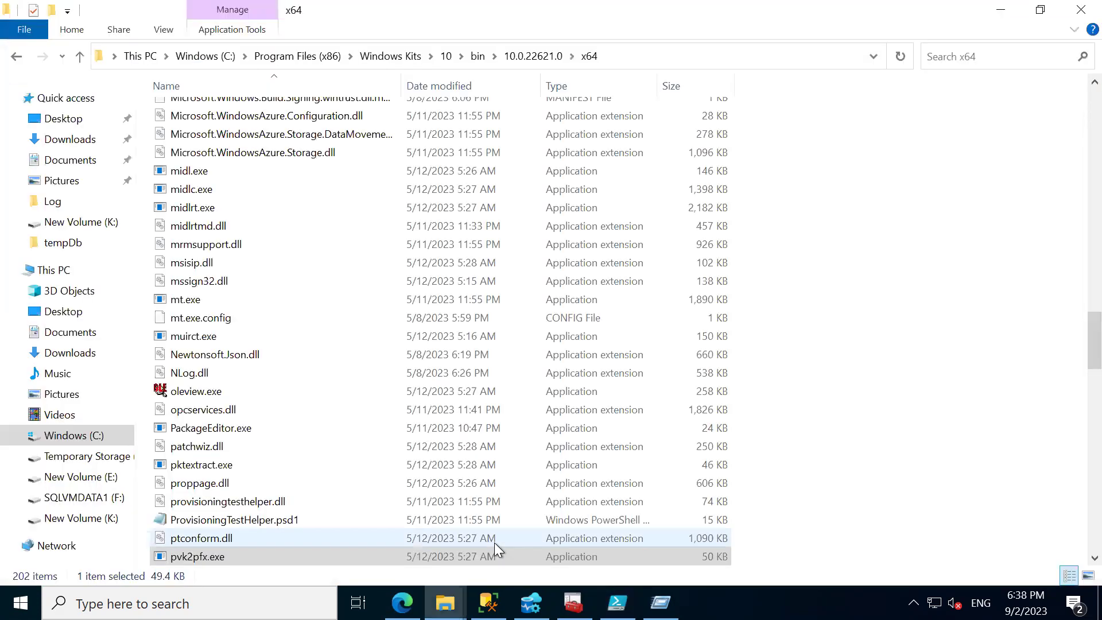
key(alt+Tab)
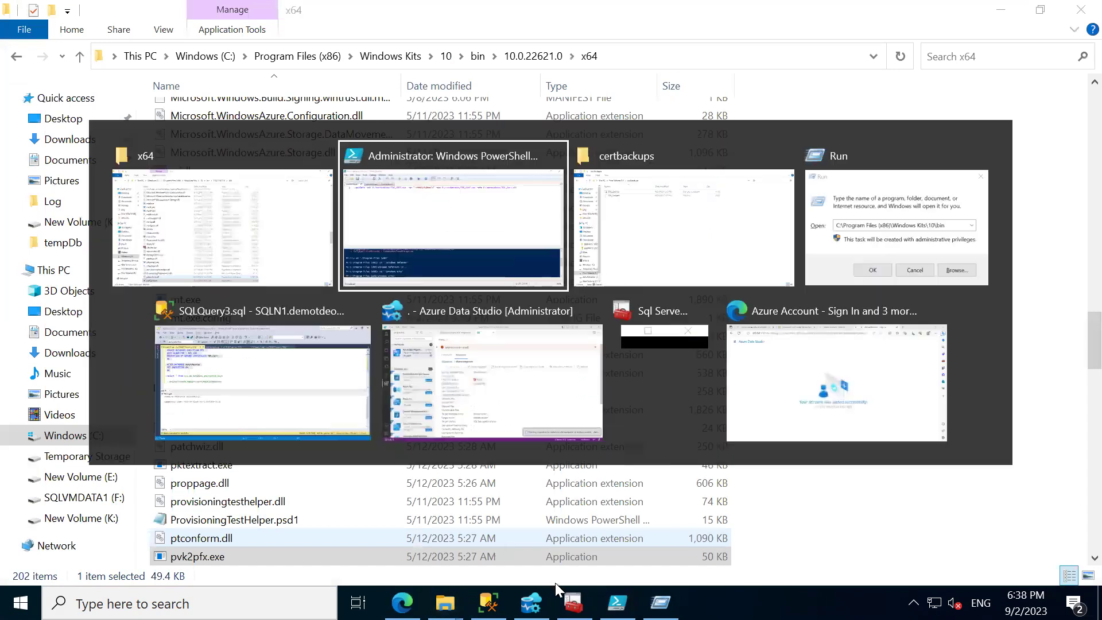
text(cd 10)
key(Return)
text(cd )
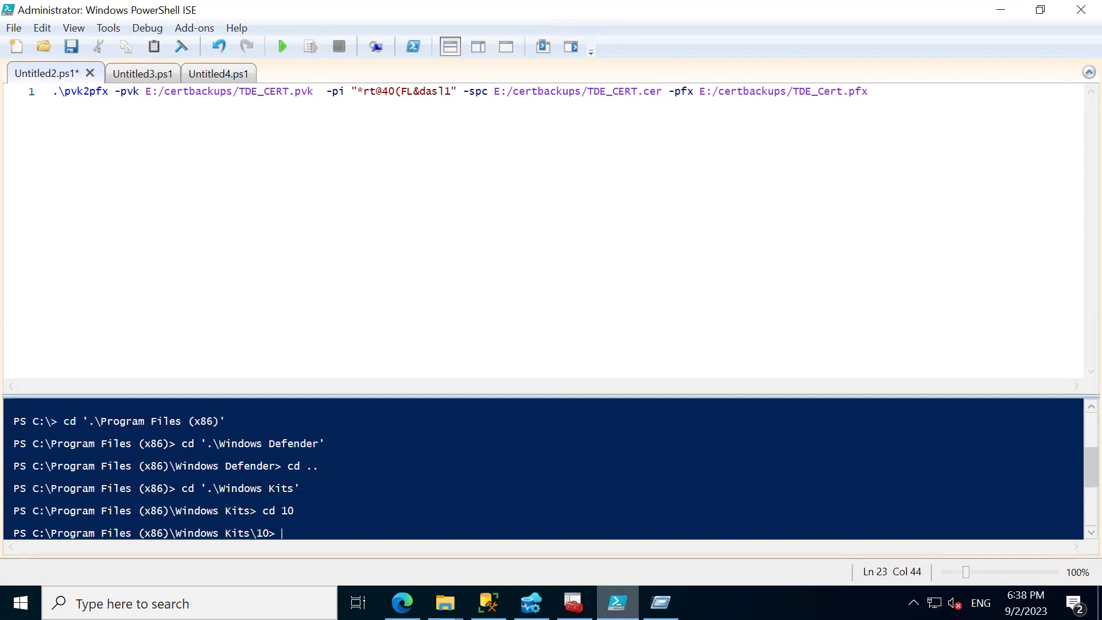
text(bin)
key(Return)
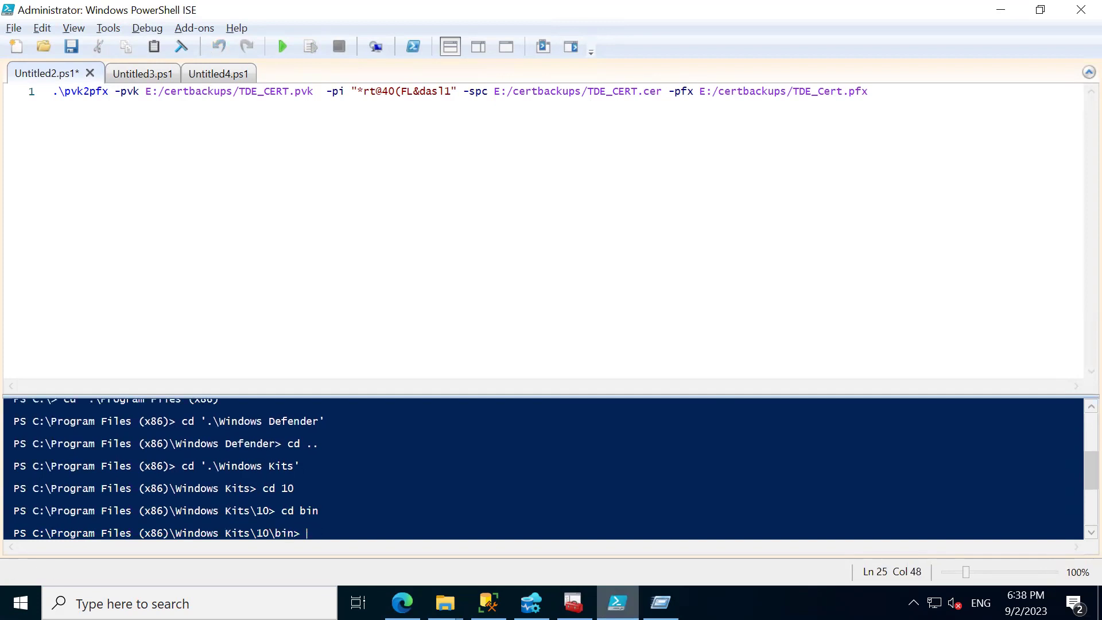
- Change the console's working directory to 10.0.22621.0 and on to its x64 subfolder, checking the version in File Explorer
key(alt+Tab)
key(alt+Tab)
text(cd .\1)
key(Tab)
key(Tab)
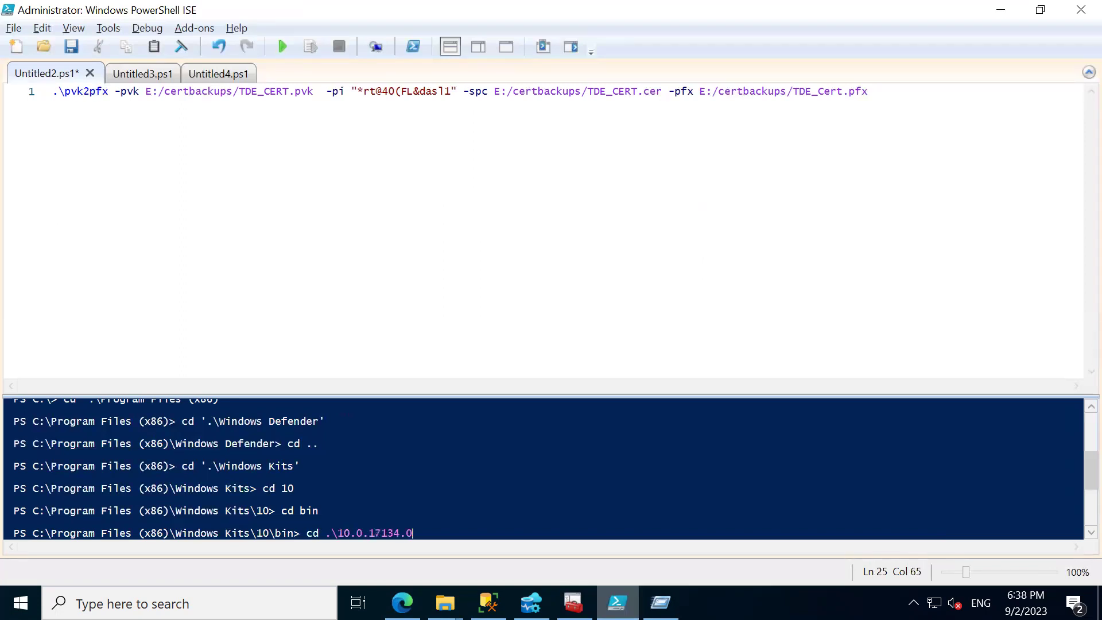
key(Tab)
key(alt+Tab)
key(alt+Tab)
key(Return)
text(cd x64)
key(Return)
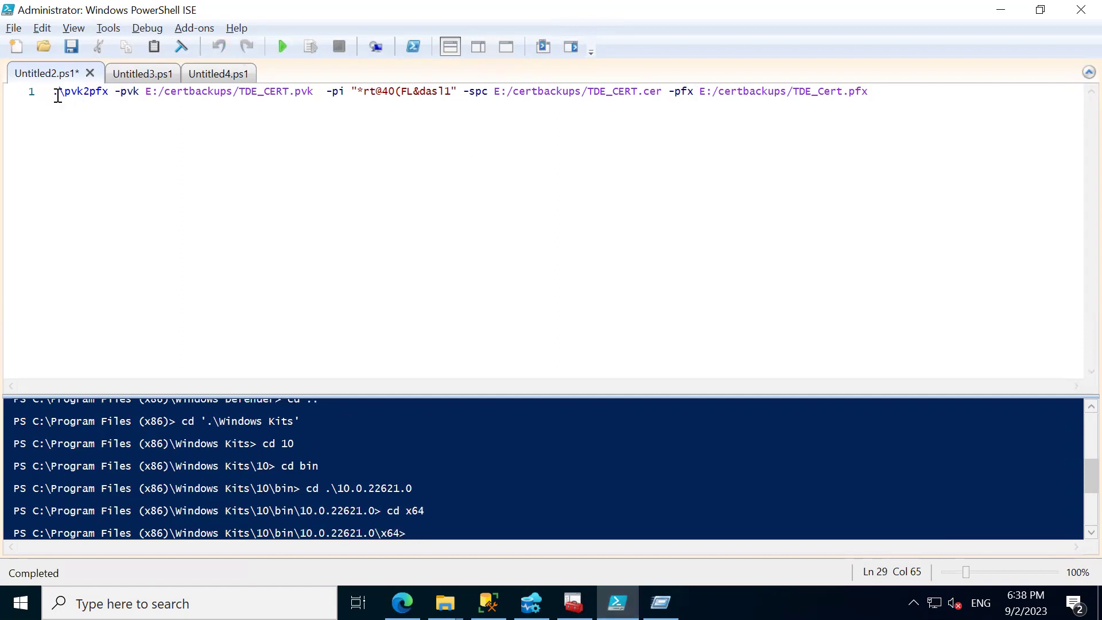
- Copy the whole pvk2pfx command, including its private key password, from the script into the console and run it
drag(56, 94, 875, 87)
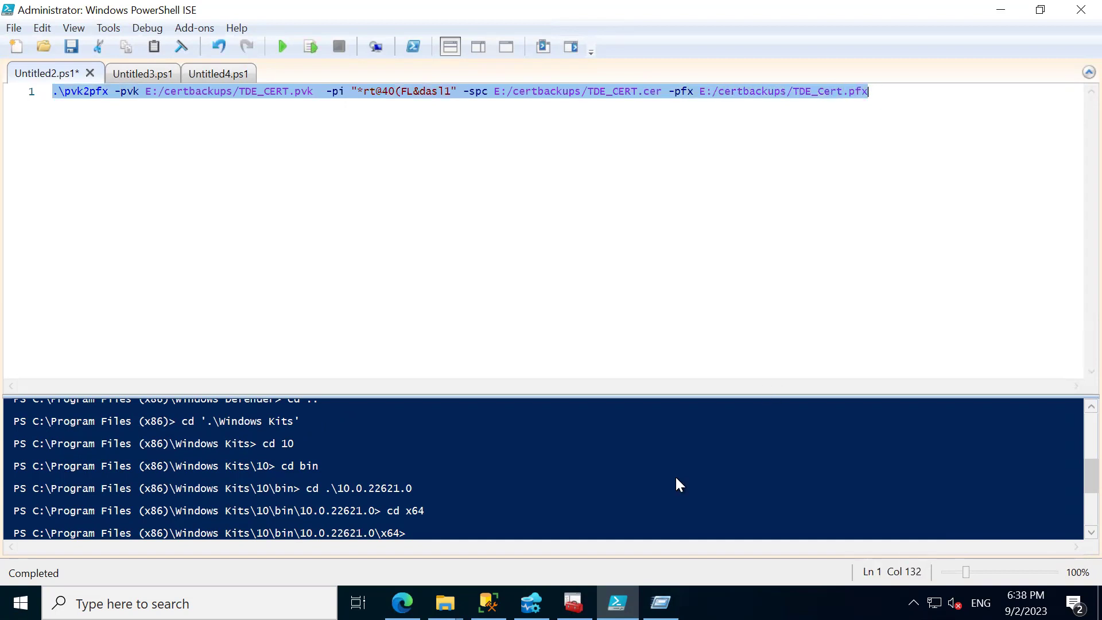
right_click(542, 520)
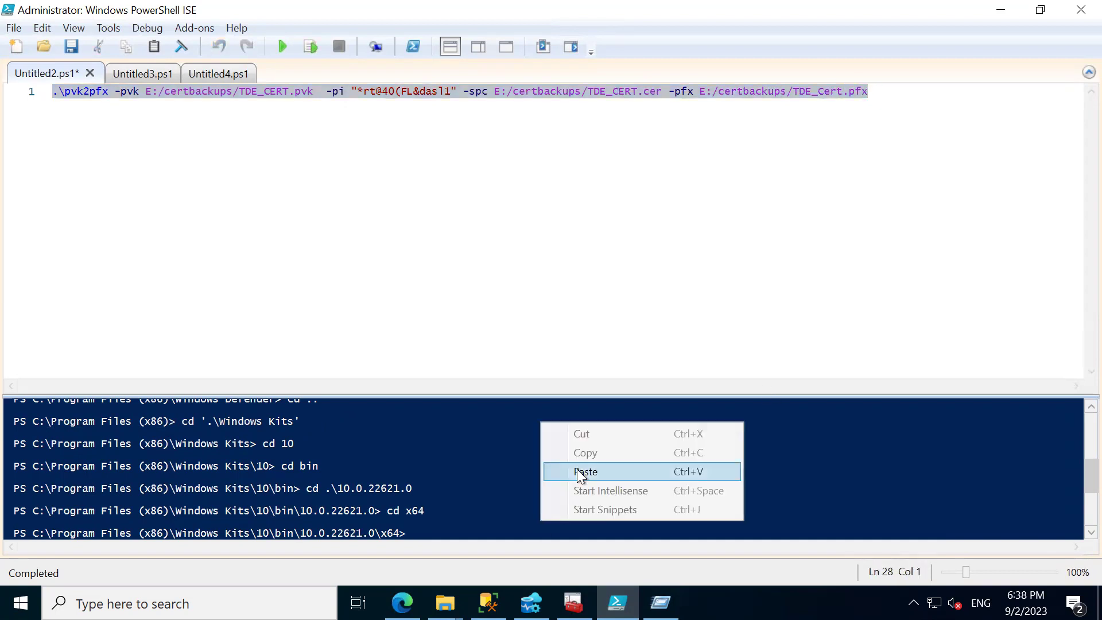
click(583, 472)
key(Return)
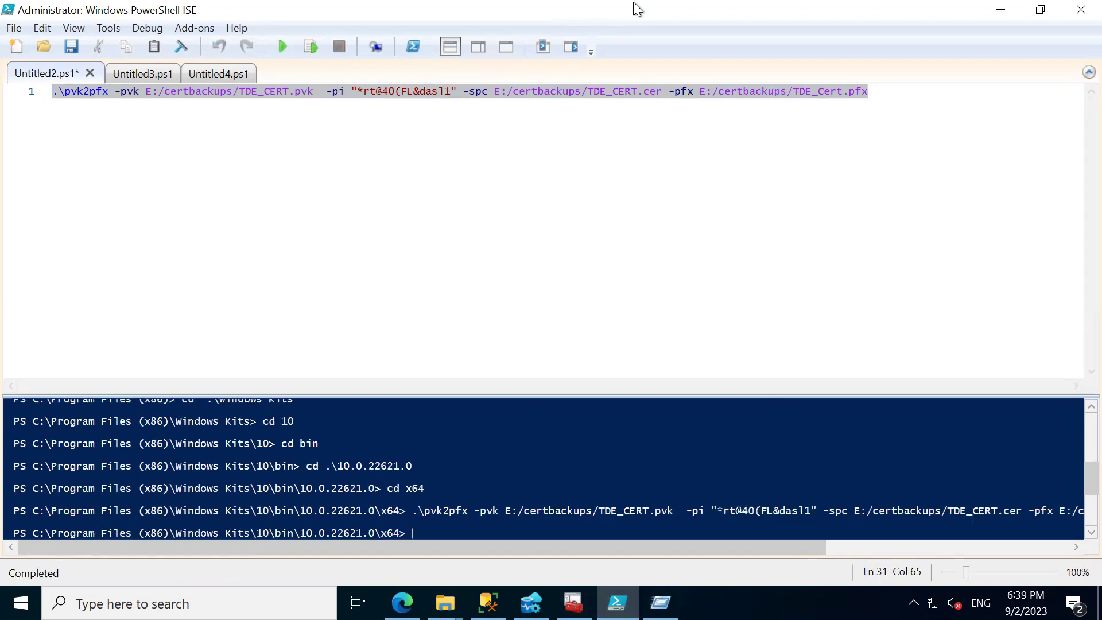
- Switch to the TDE certificate migration article in the local browser and read the Azure PowerShell preparation steps for uploading the certificate
mouse_move(633, 7)
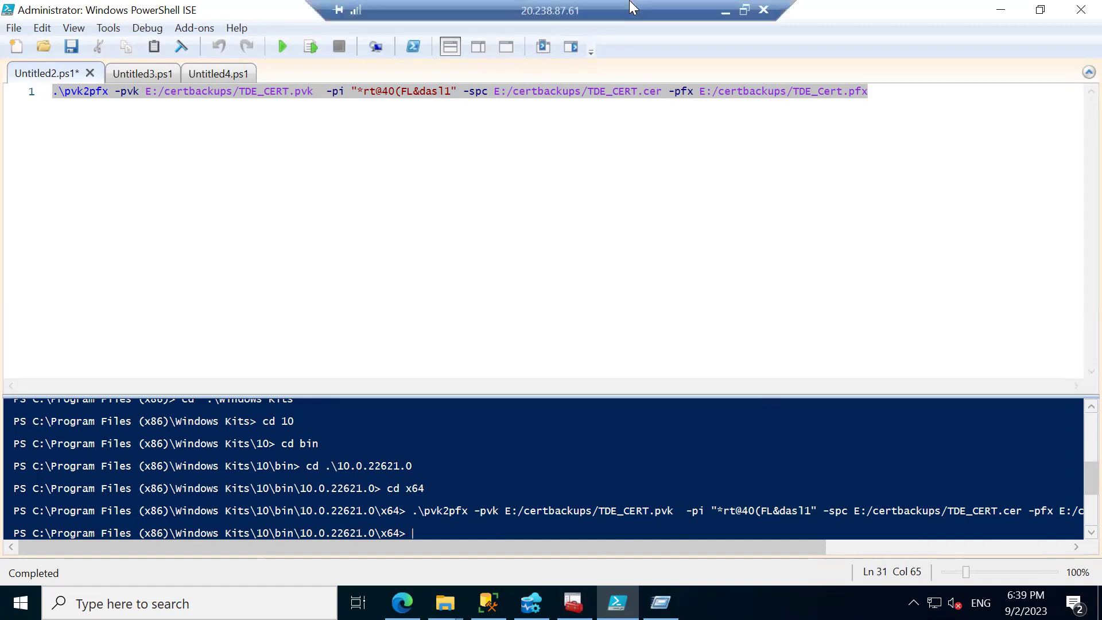
click(727, 12)
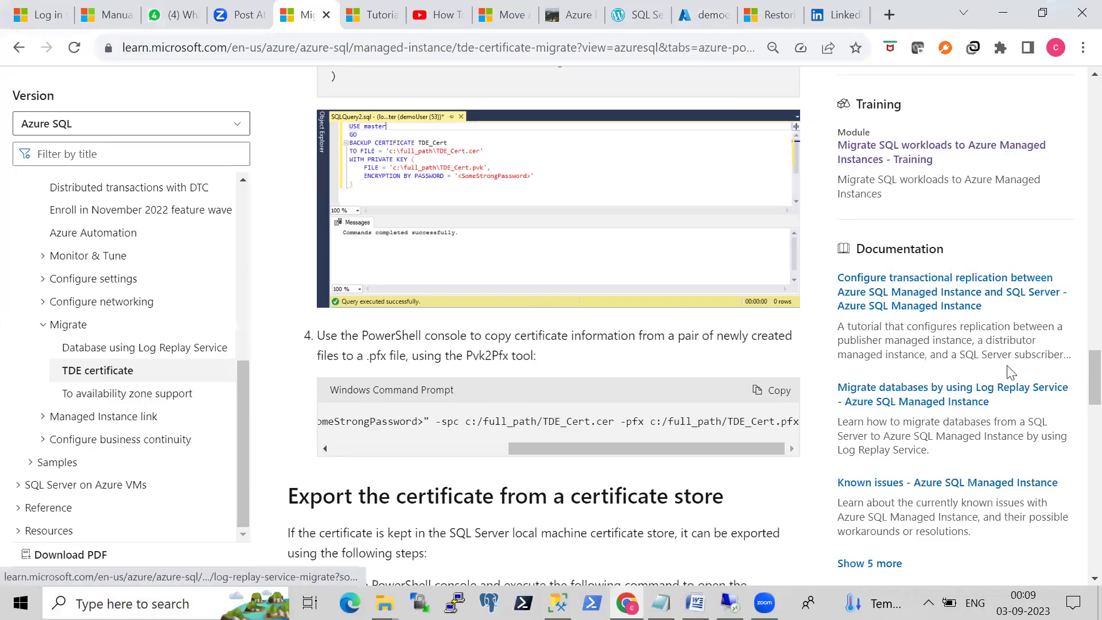
scroll(1090, 383, down, 4)
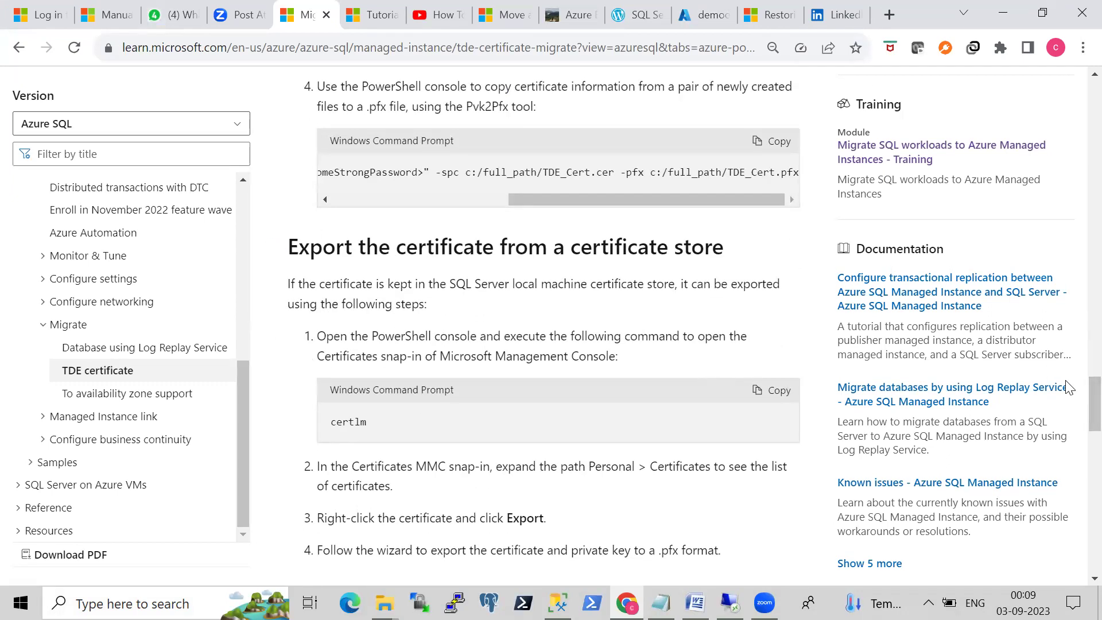
scroll(1082, 399, down, 7)
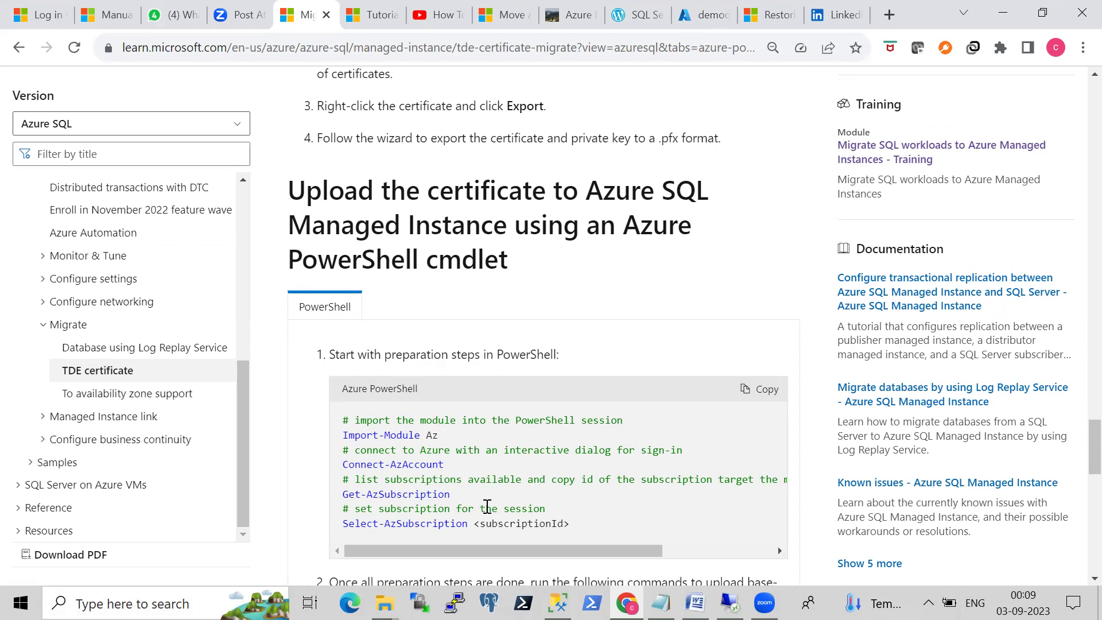
drag(570, 524, 477, 525)
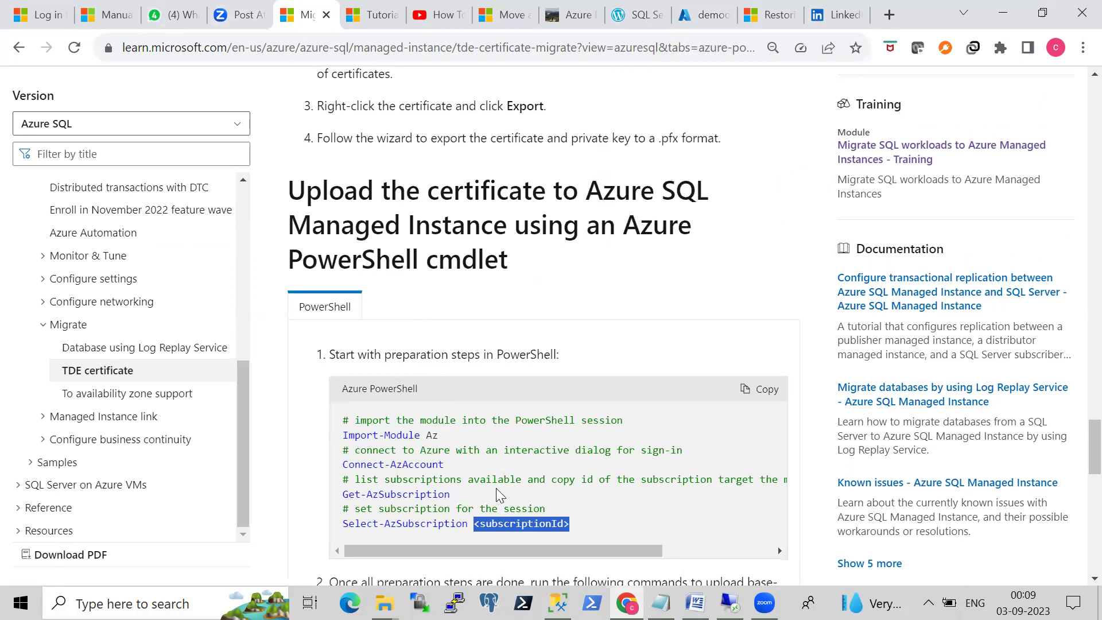
drag(450, 494, 339, 500)
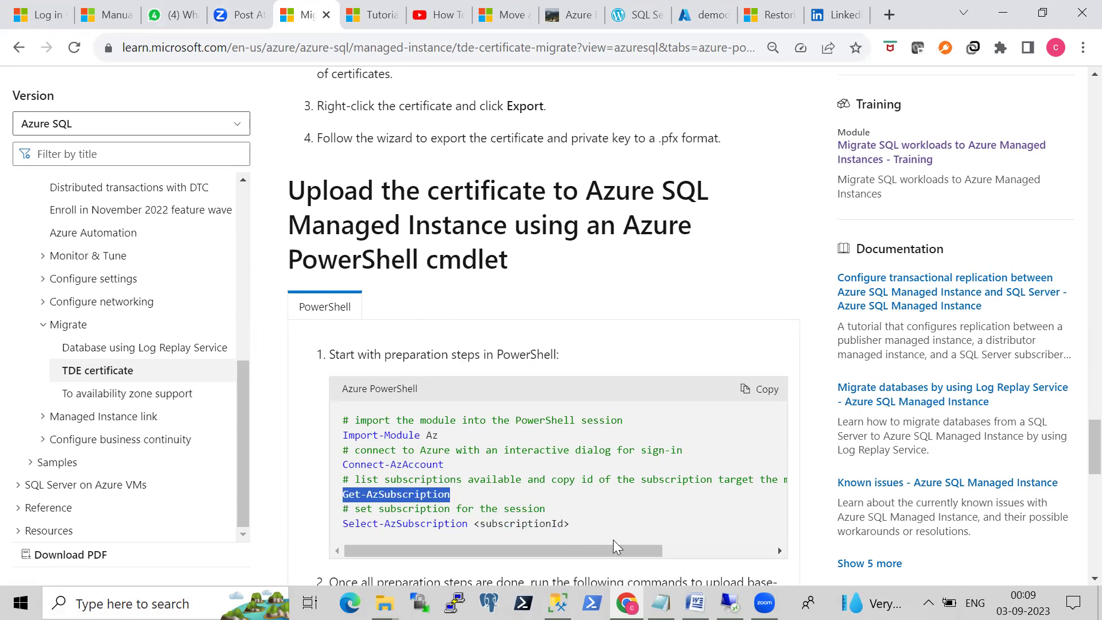
- Return to the remote PowerShell ISE and run only the Get-AzSubscription line of Untitled3.ps1
click(730, 603)
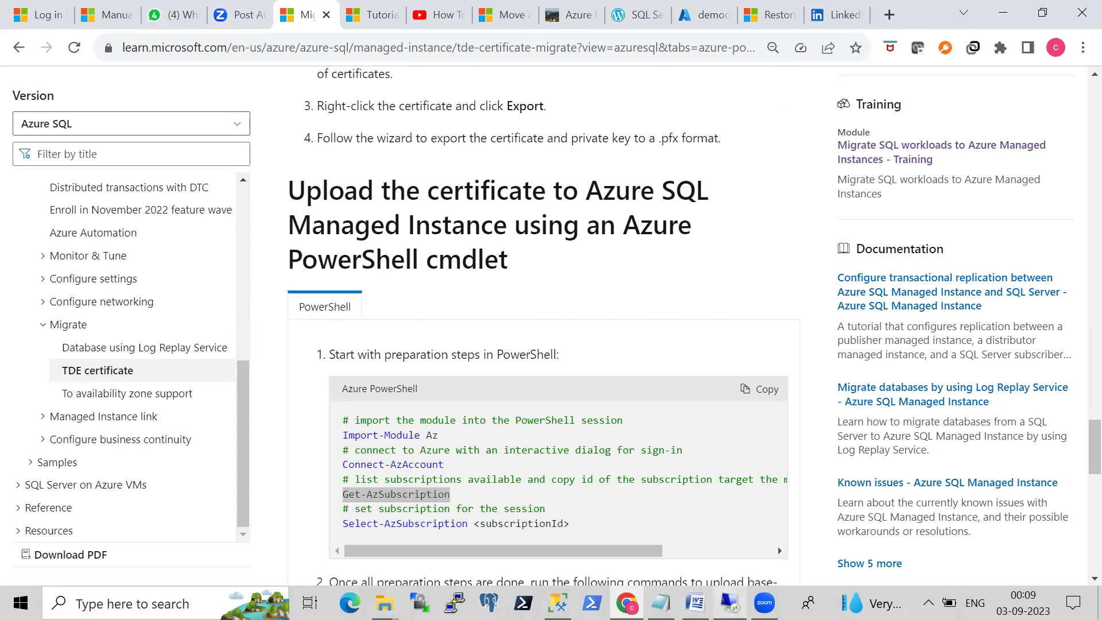
click(140, 70)
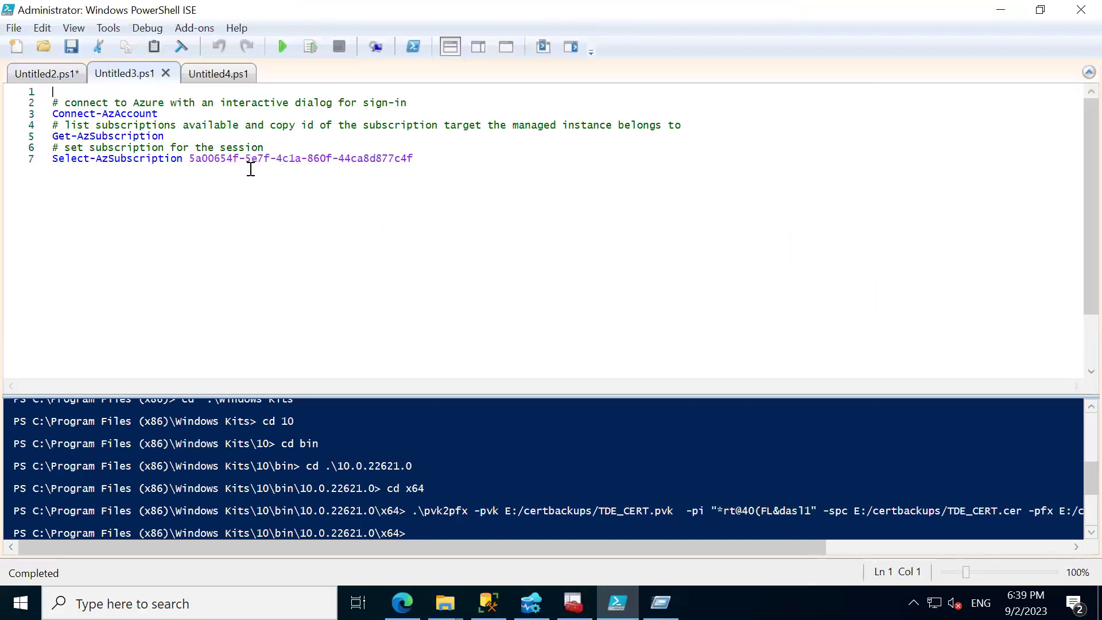
click(166, 136)
shift+click(40, 136)
click(310, 46)
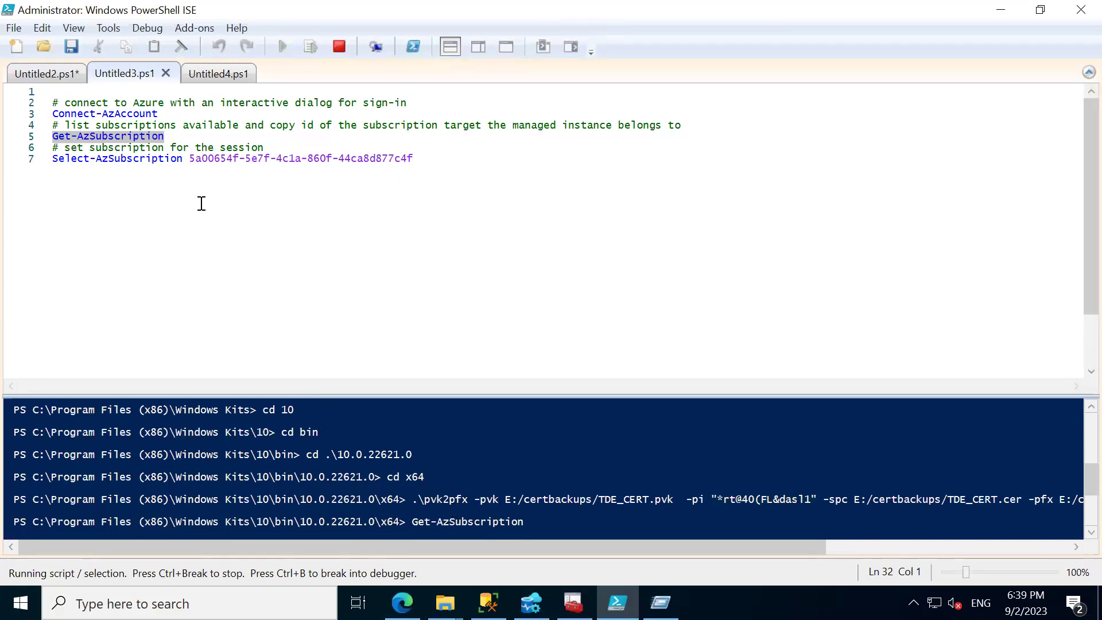
- Look up the subscription ID on the dmsorch migration service's overview in the Azure portal, then return to the remote PowerShell ISE
mouse_move(617, 2)
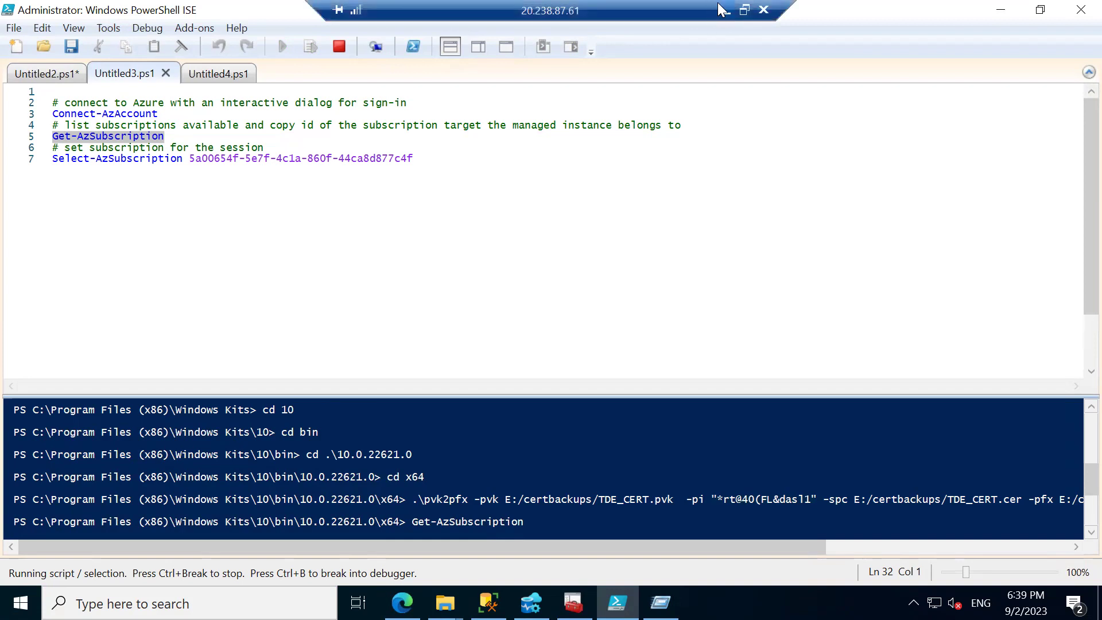
click(722, 10)
click(697, 10)
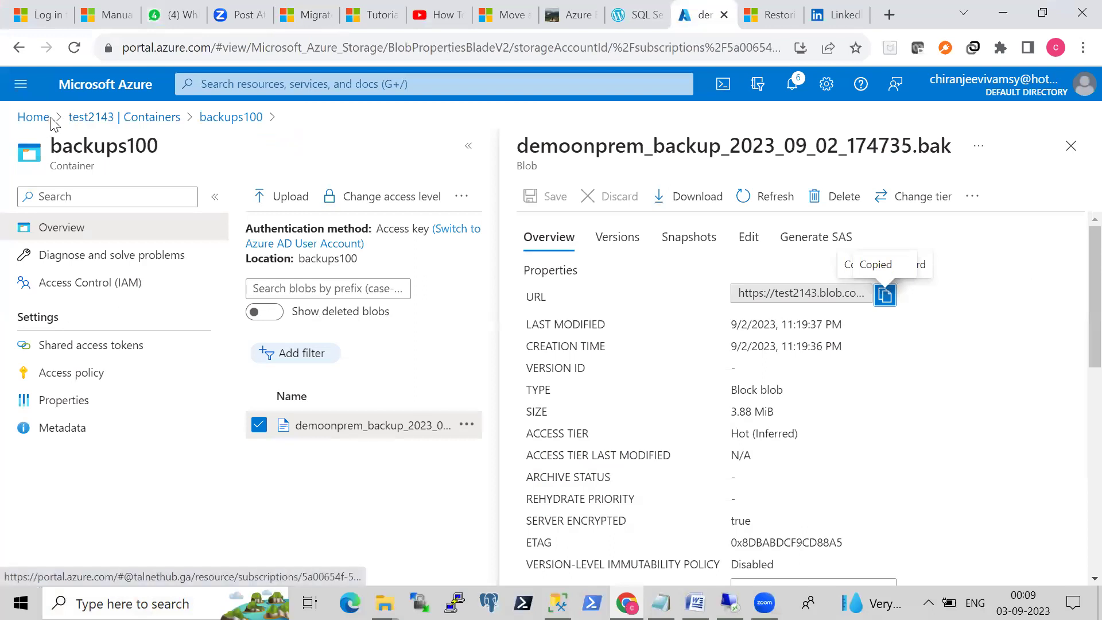
click(32, 116)
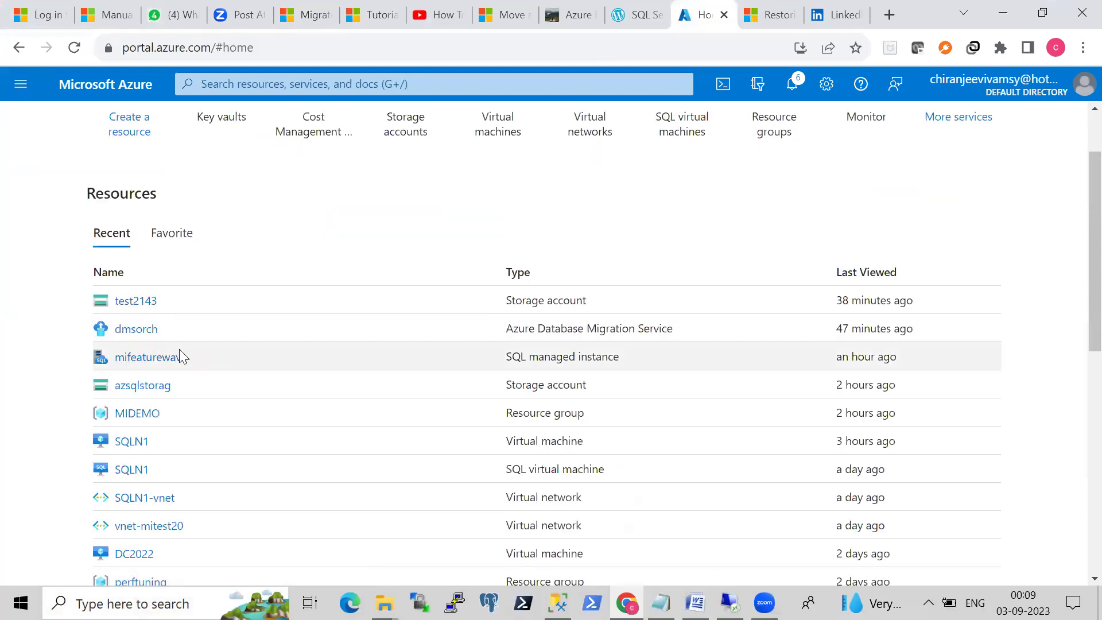
click(127, 328)
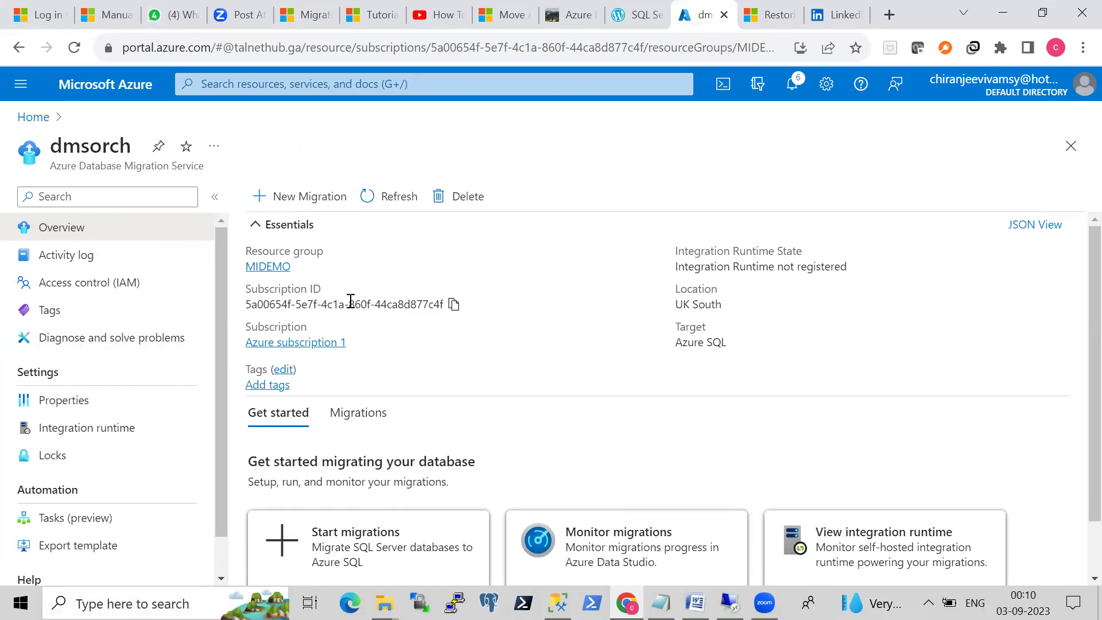
mouse_move(730, 603)
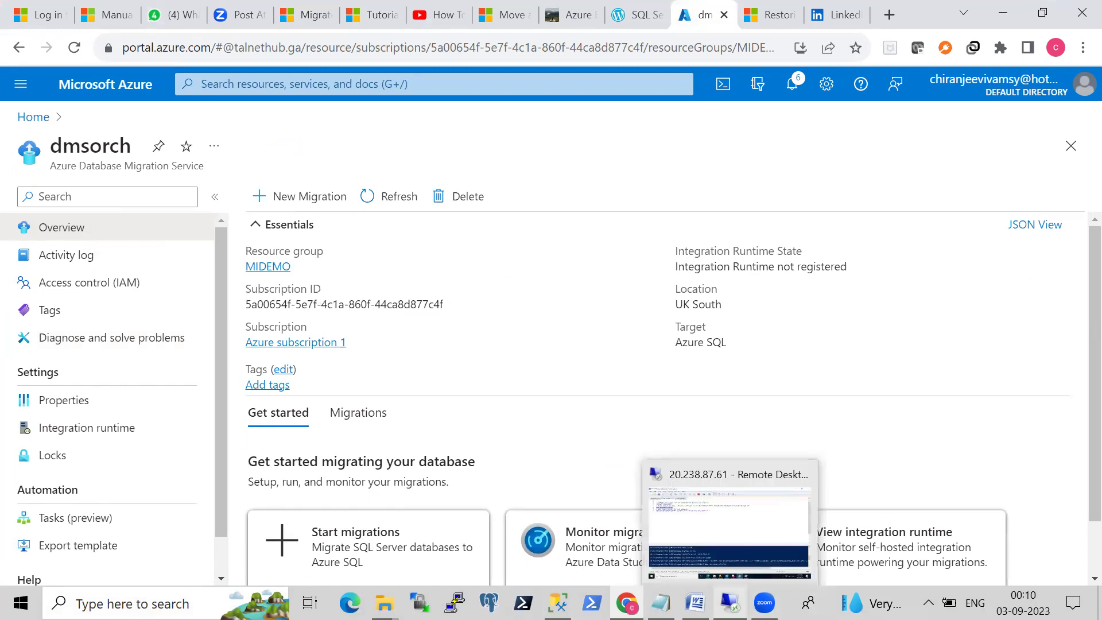
click(733, 526)
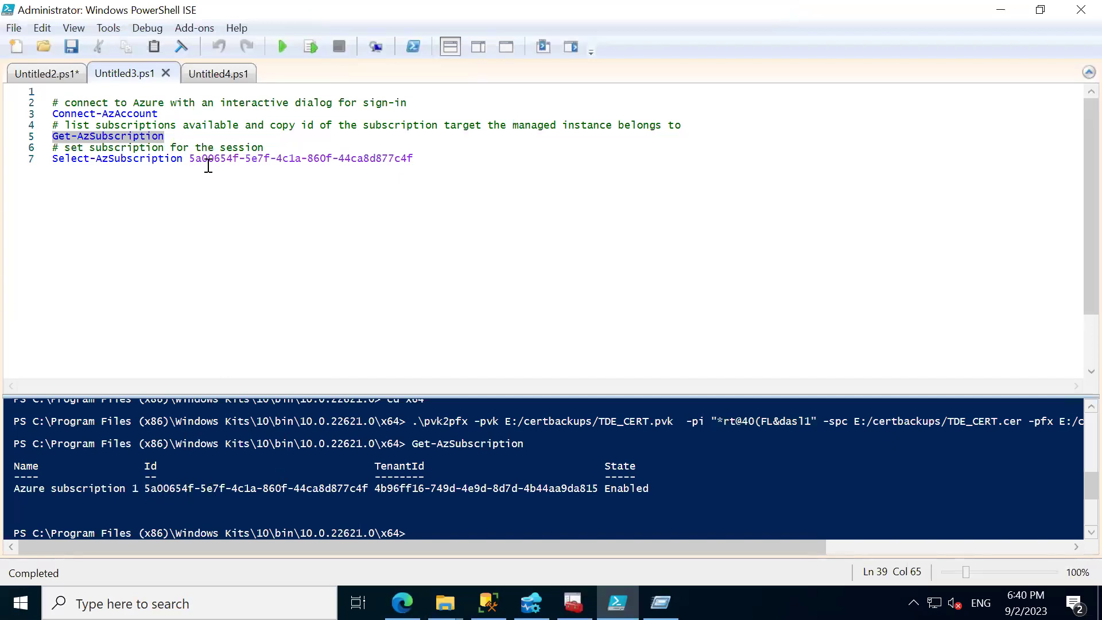
- Run the entire Untitled3.ps1 script, sign in with the already signed-in Azure account, and enlarge the console pane
click(294, 194)
click(284, 50)
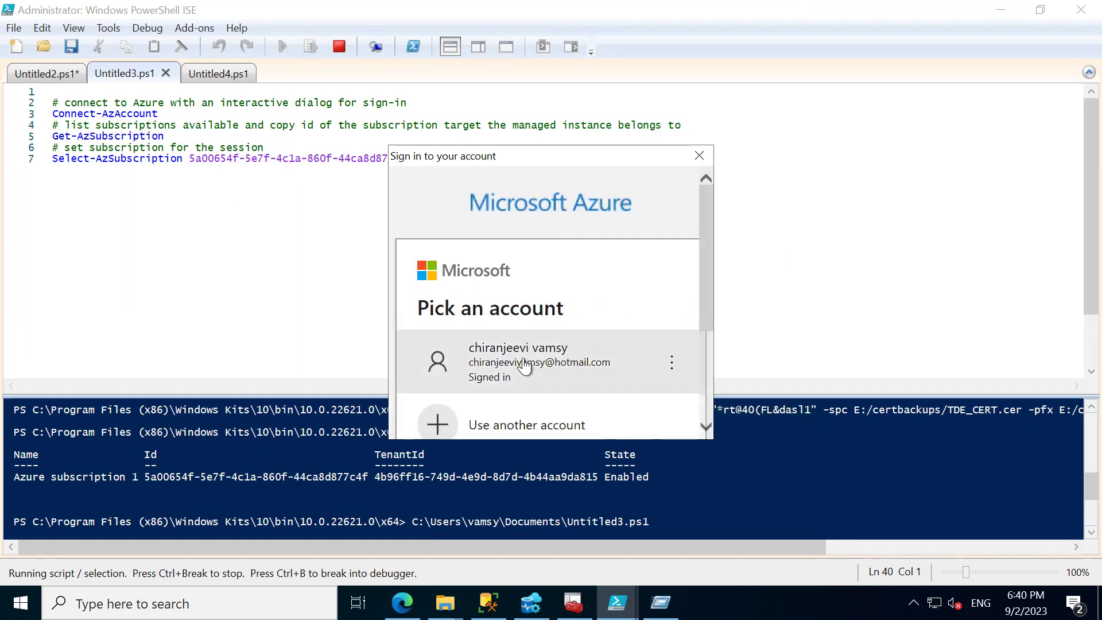
click(524, 362)
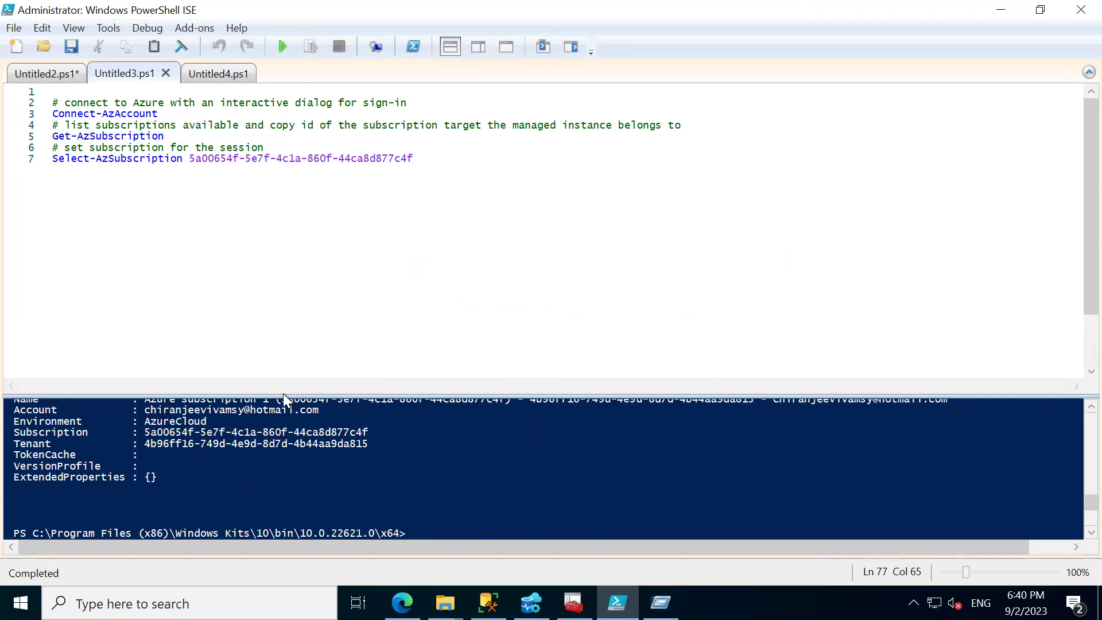
drag(281, 395, 270, 324)
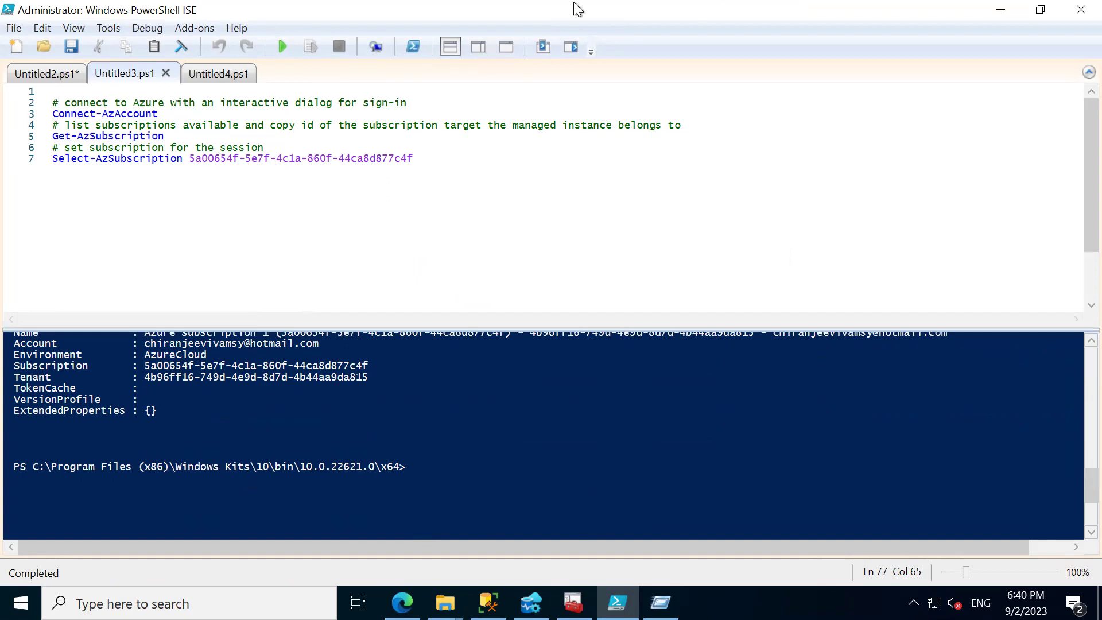
- Switch to the TDE certificate article in the local browser, read the certificate upload commands, and return to the remote PowerShell ISE
click(721, 10)
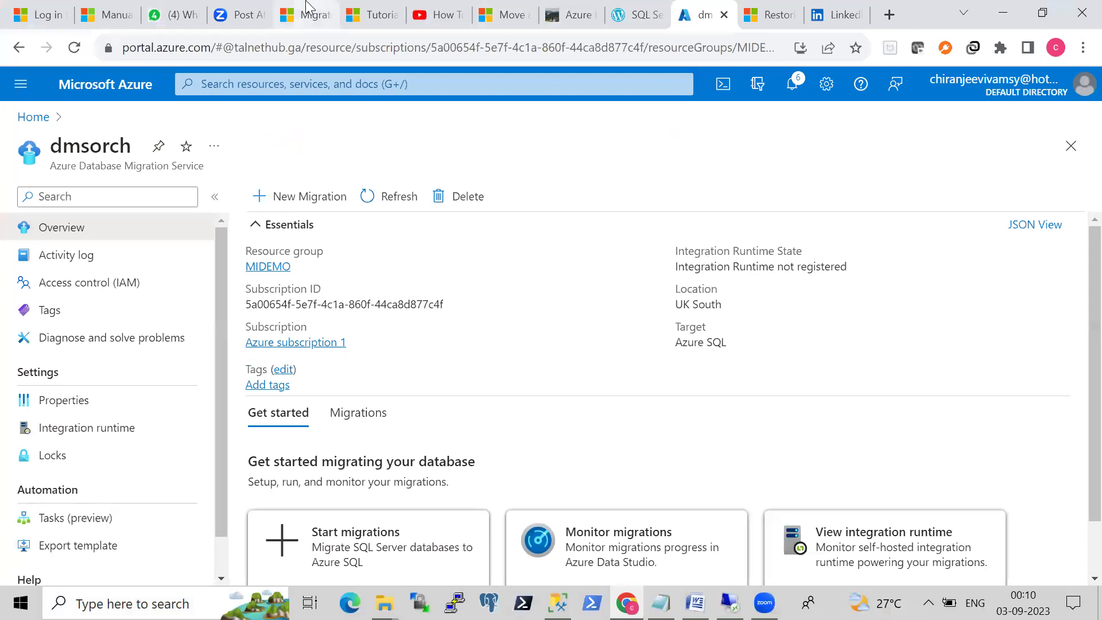
click(308, 14)
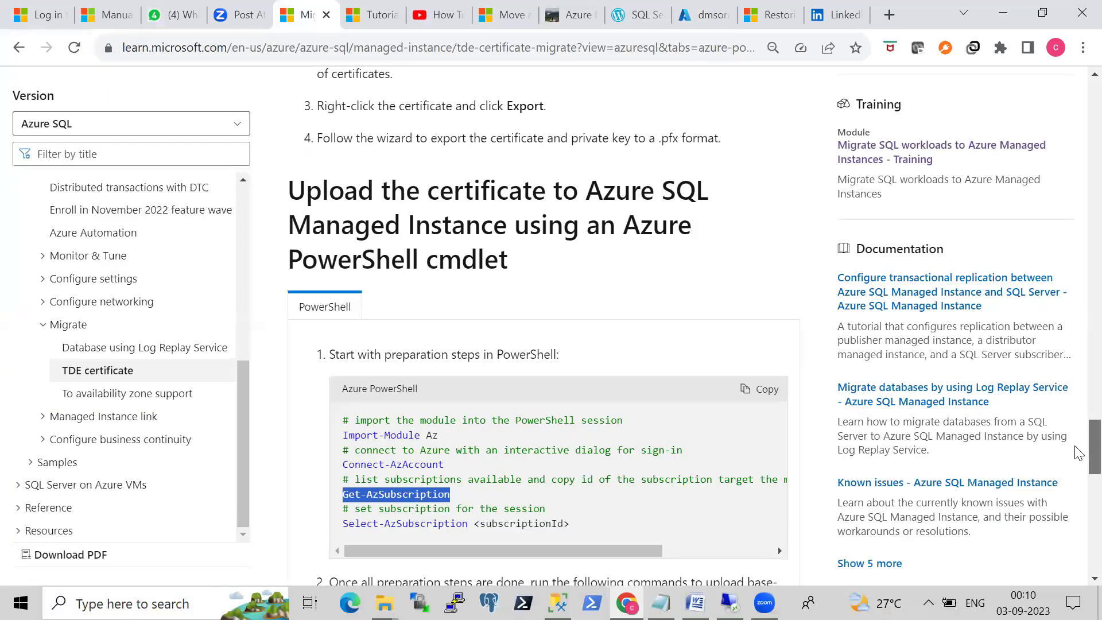
scroll(1079, 453, down, 5)
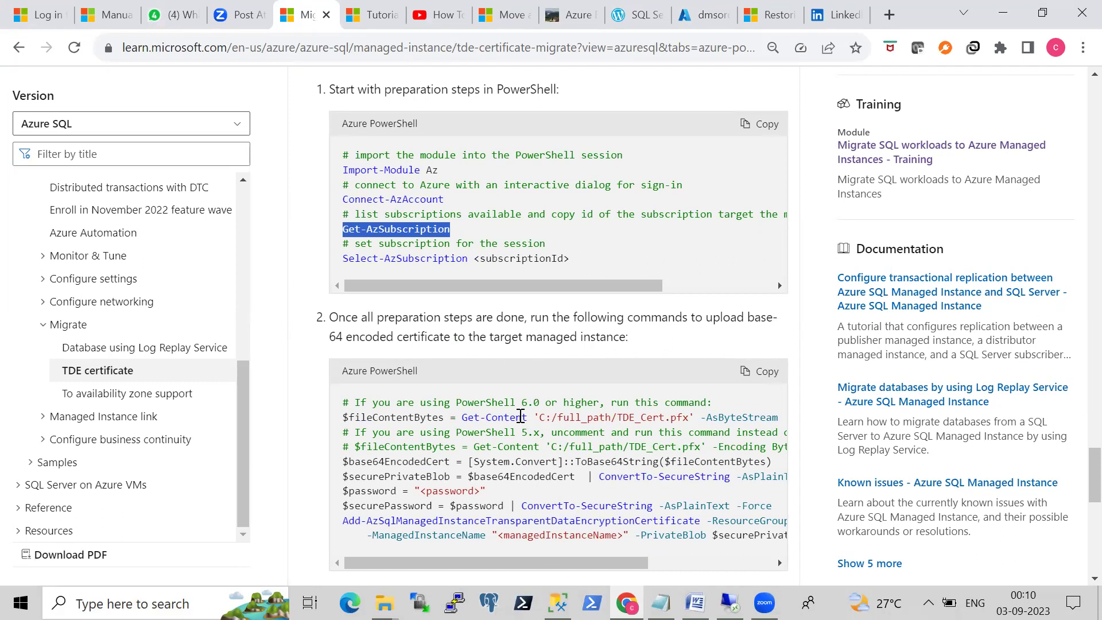
click(730, 603)
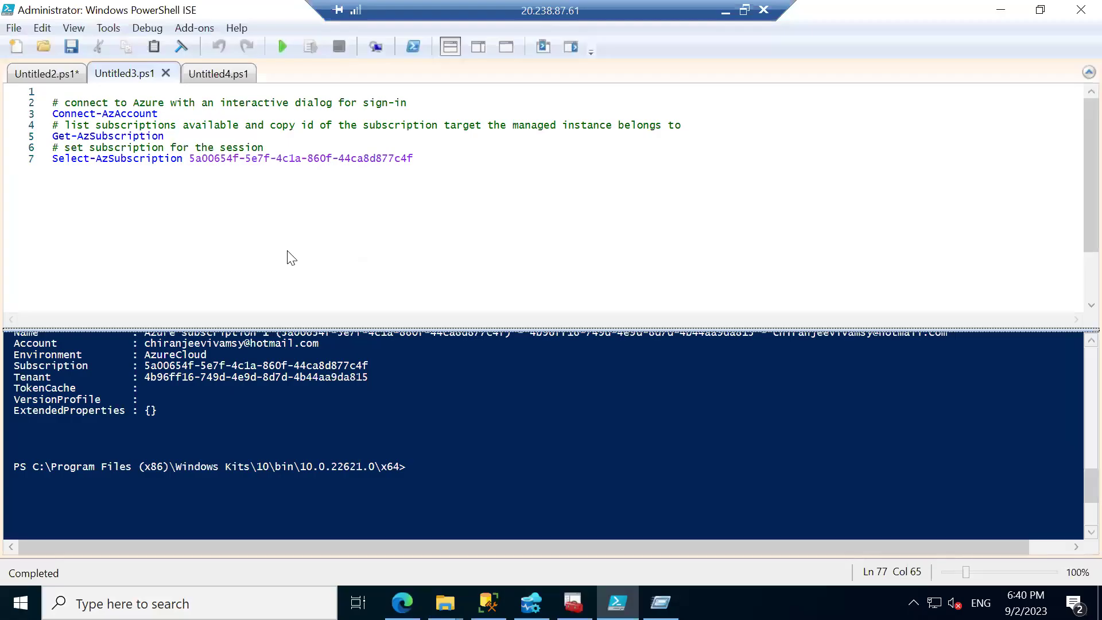
- Replace every K:/certs path in Untitled4.ps1 with E:/certbackups, checking the certificate folder in File Explorer before replacing
click(222, 73)
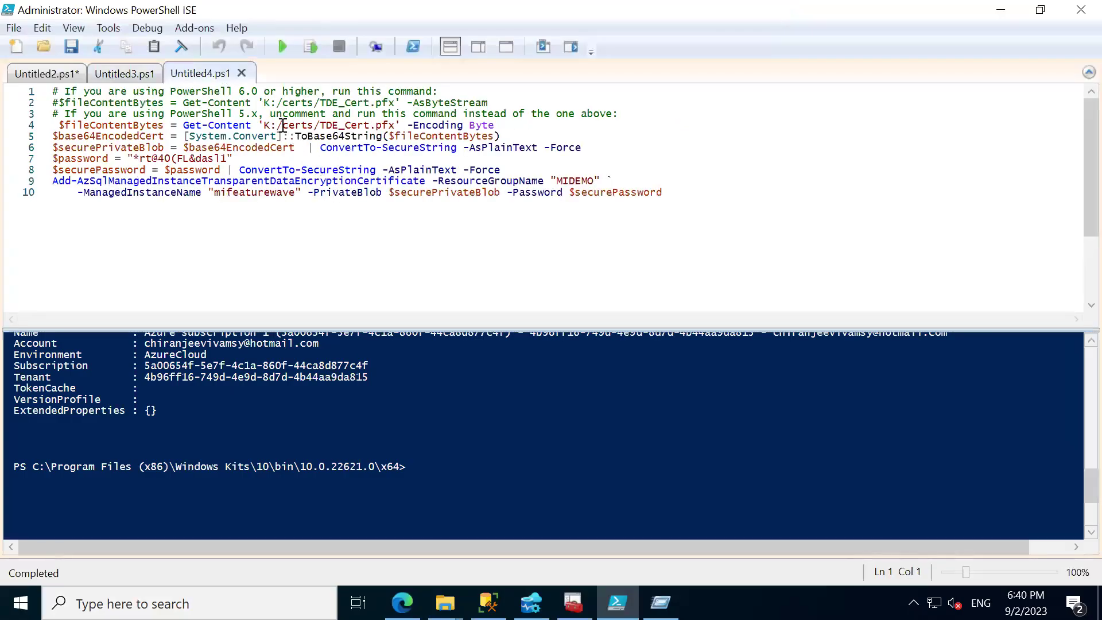
drag(313, 106, 268, 107)
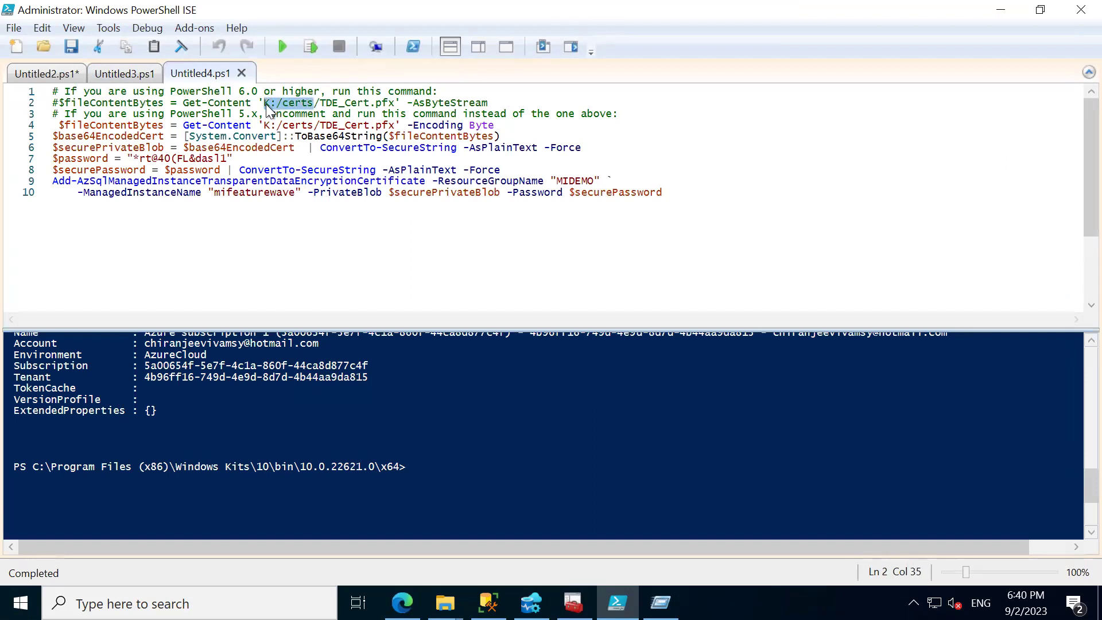
key(ctrl+h)
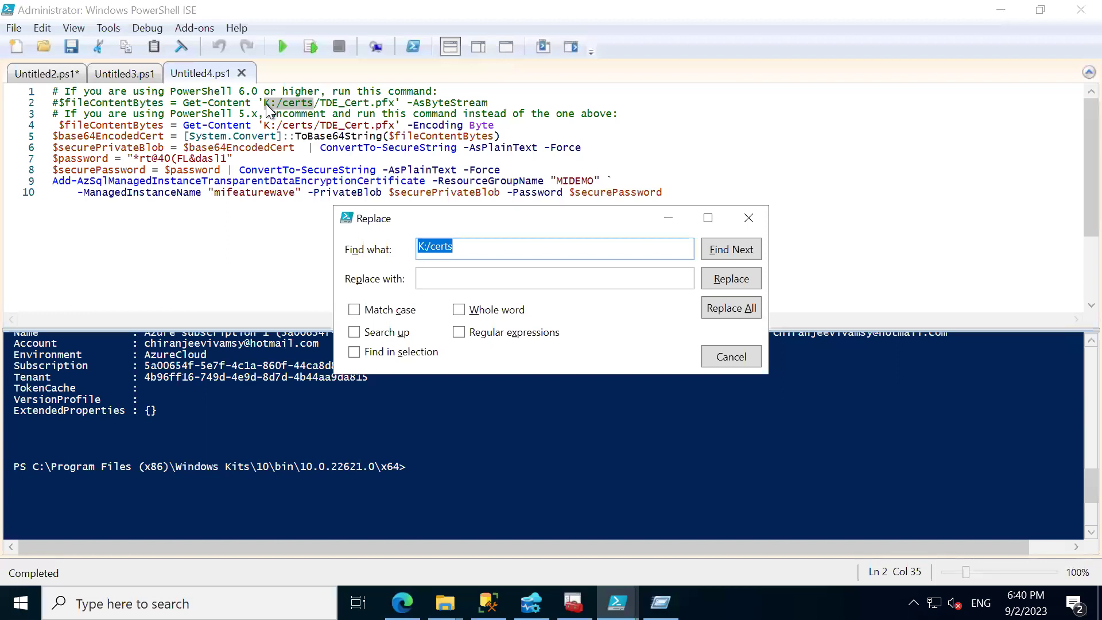
click(424, 280)
text(E:/certbackups)
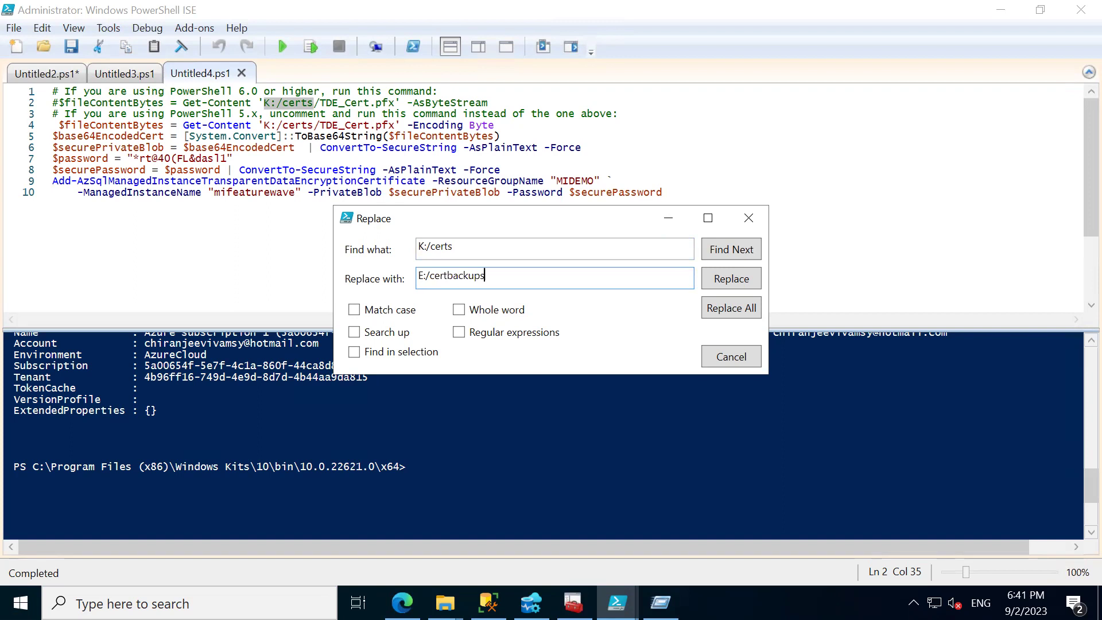
click(446, 603)
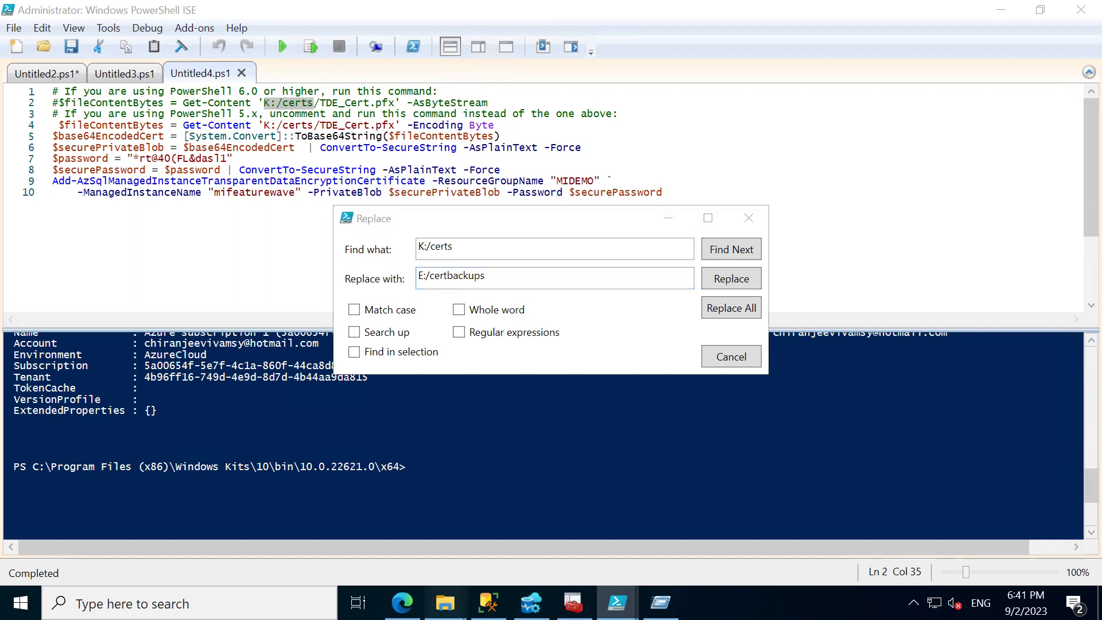
click(432, 515)
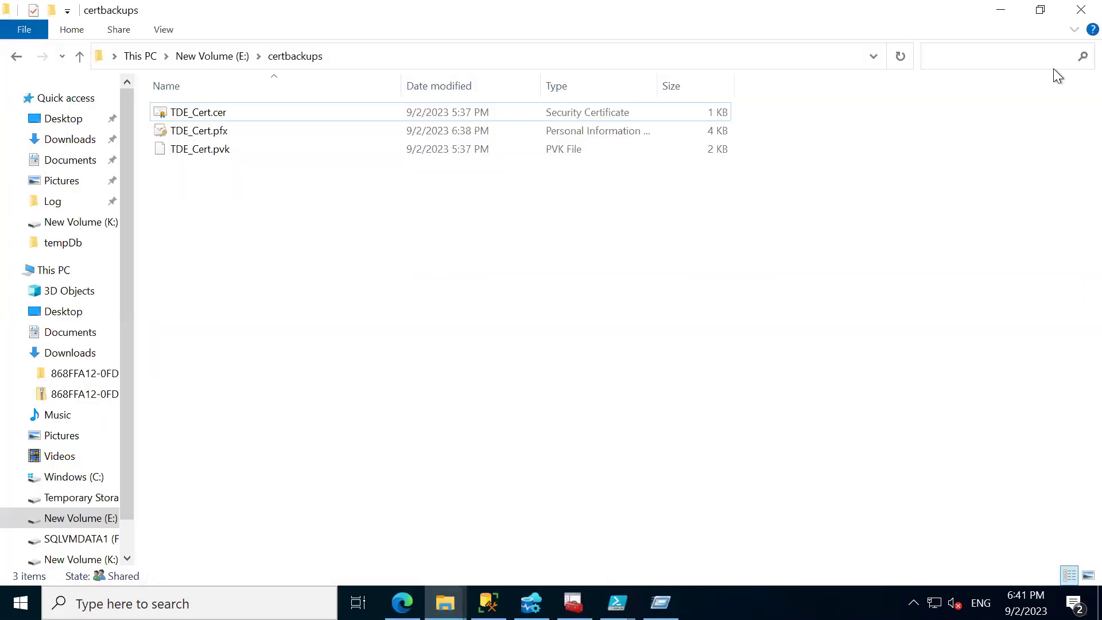
click(1002, 16)
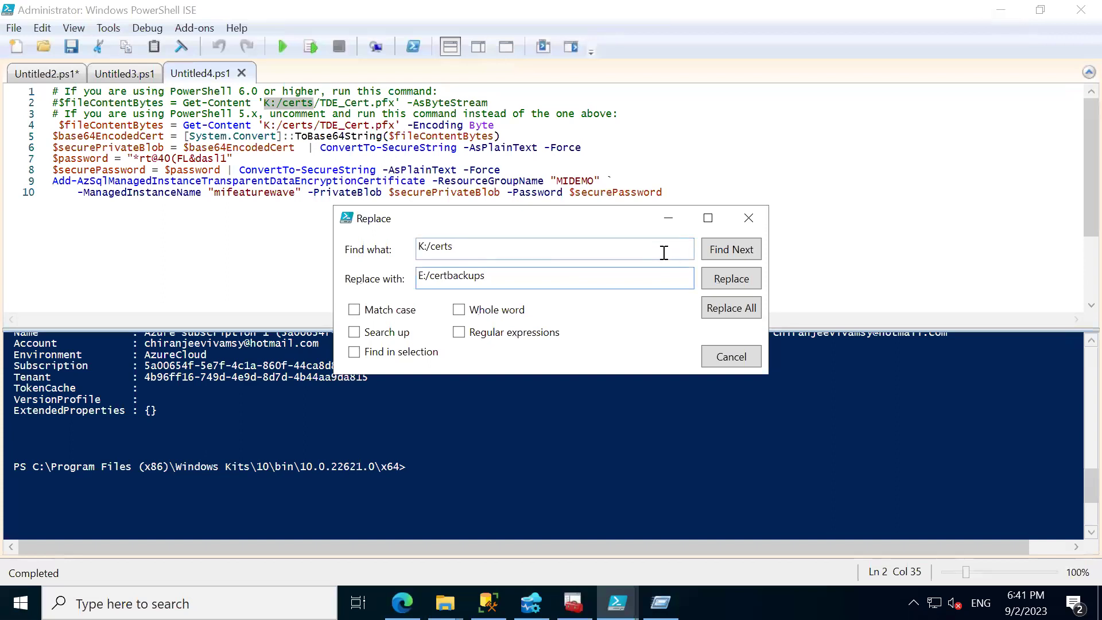
click(741, 308)
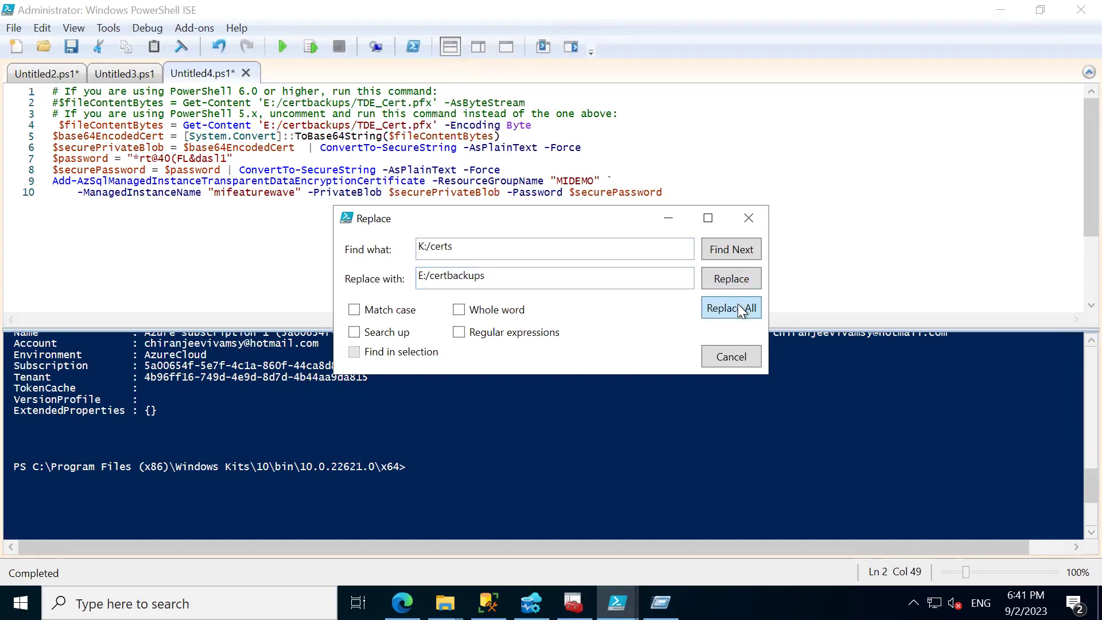
click(749, 218)
- Compare the password in Untitled4.ps1 with the one in SQLQuery2.sql's certificate backup statement in SQL Server Management Studio, then return to PowerShell ISE
drag(235, 158, 136, 160)
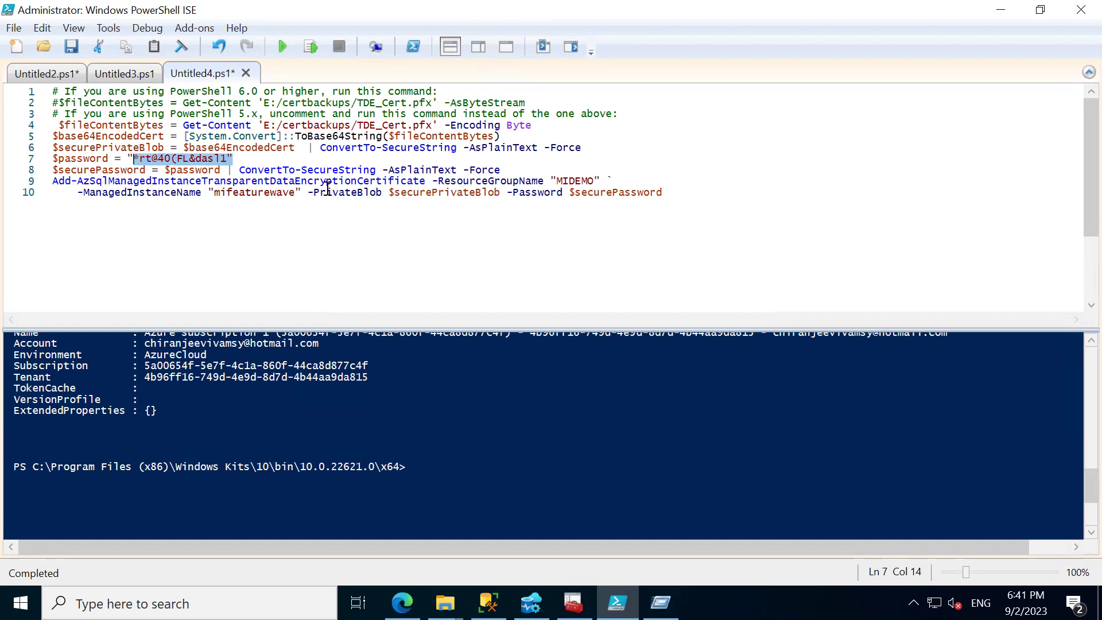
click(488, 602)
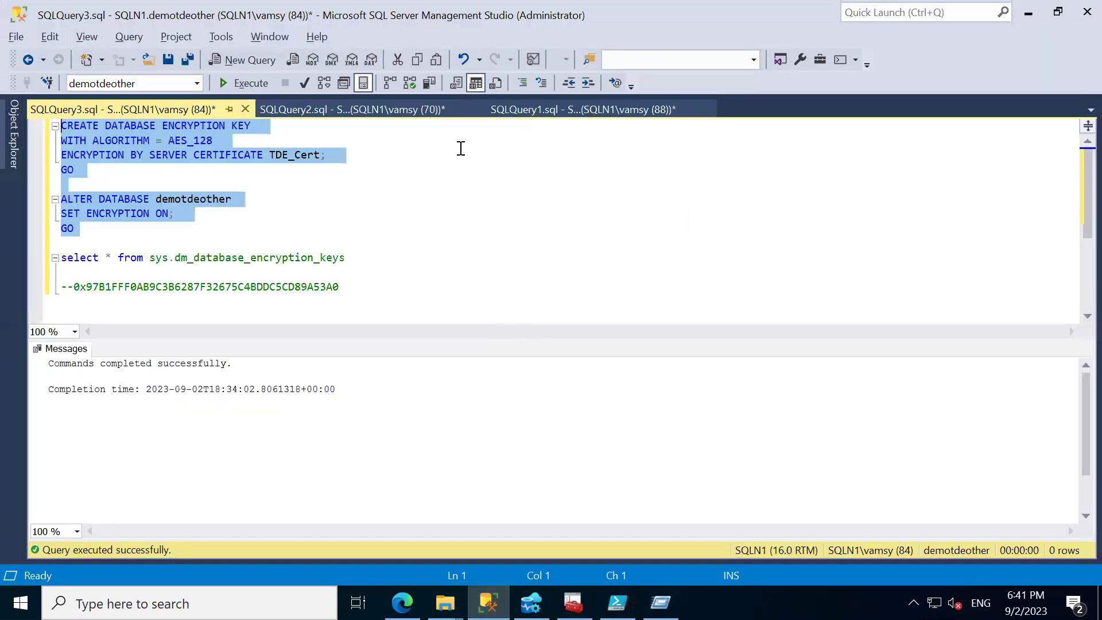
click(528, 109)
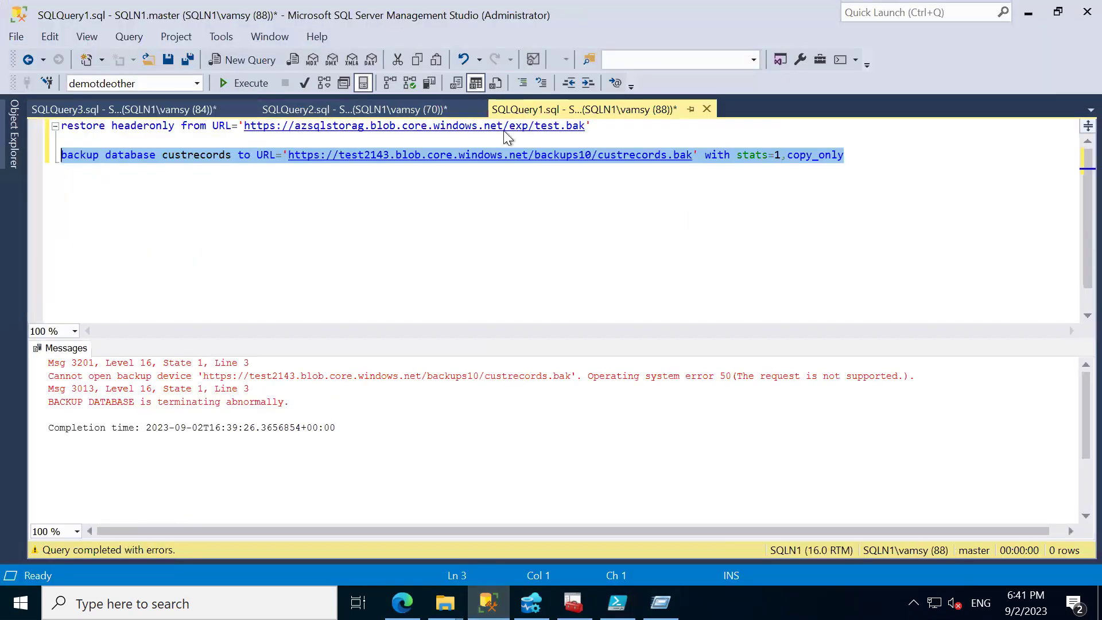
click(412, 110)
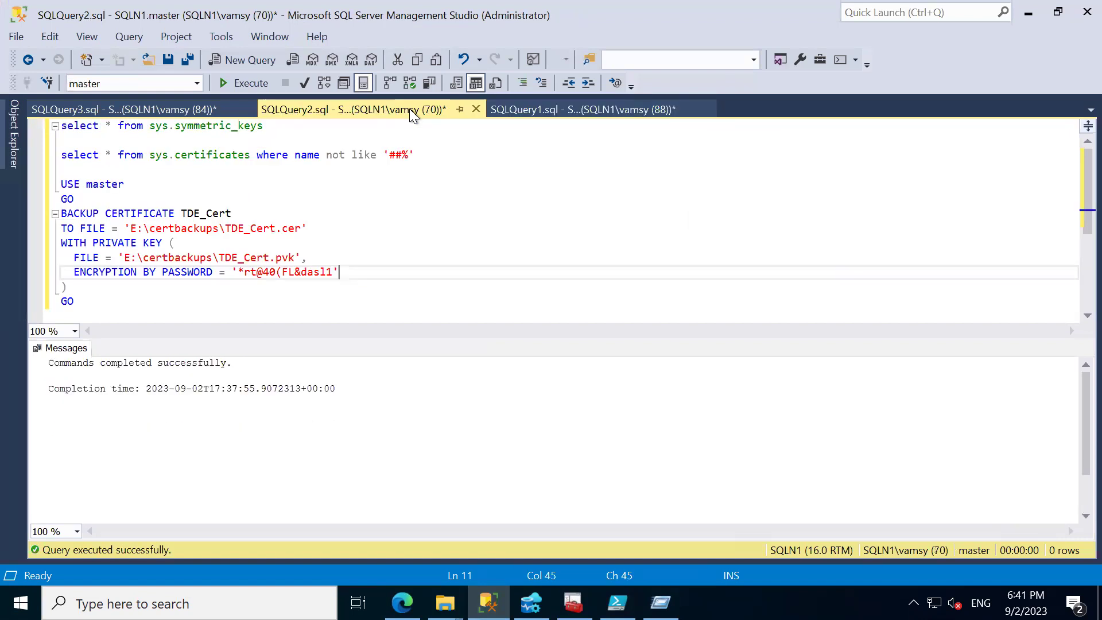
click(333, 273)
drag(332, 273, 238, 274)
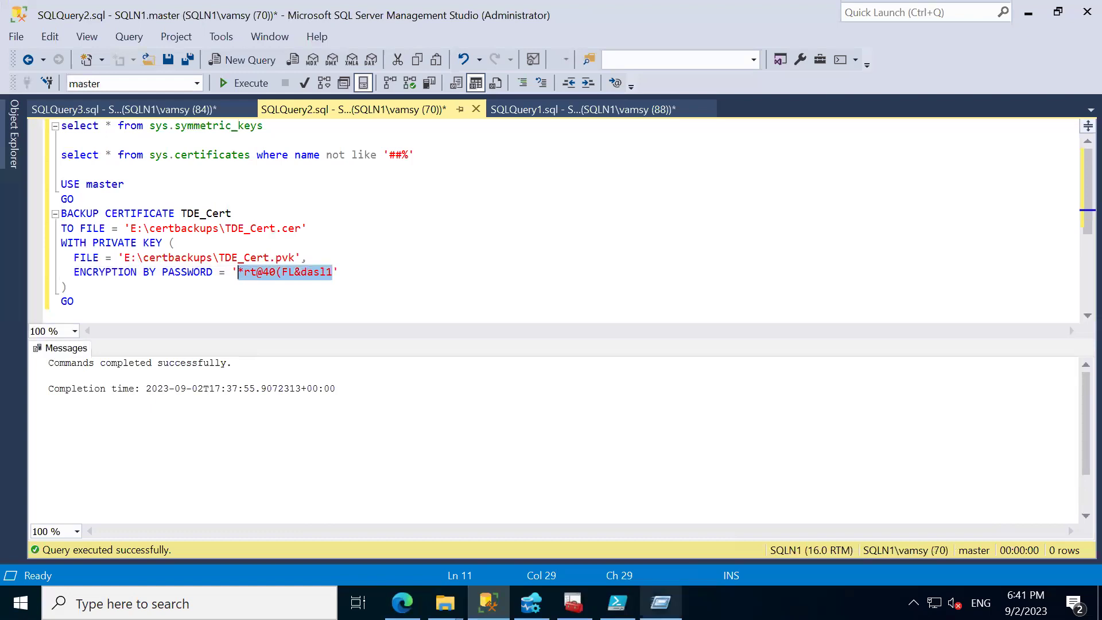
click(617, 603)
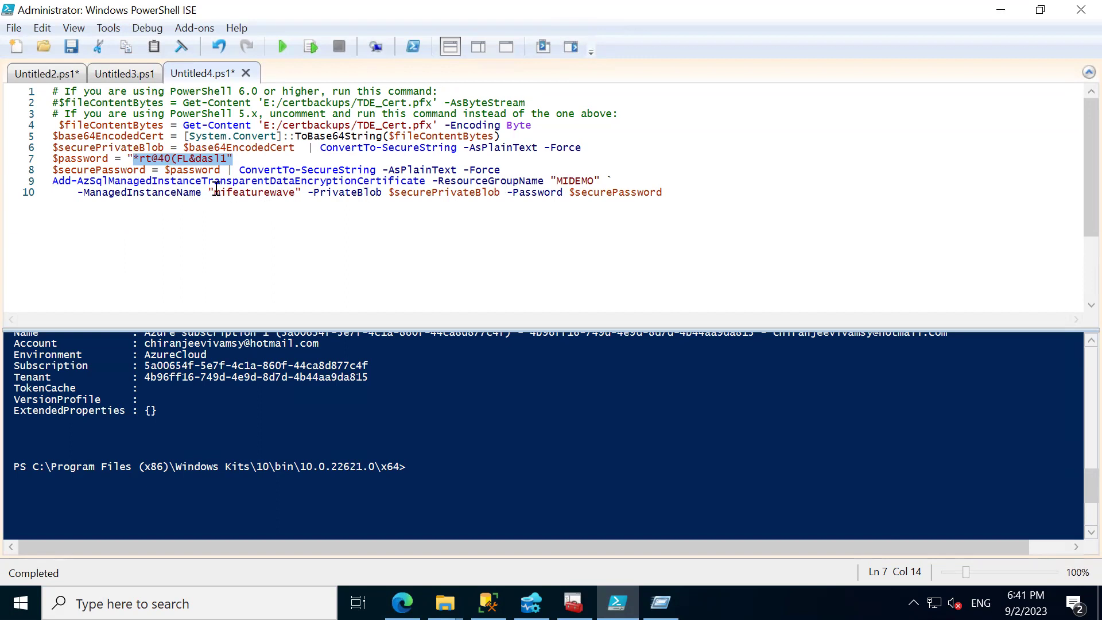
- Check the certificate path, password, resource group and managed instance name in Untitled4.ps1, then save and run the whole script
drag(290, 193, 236, 192)
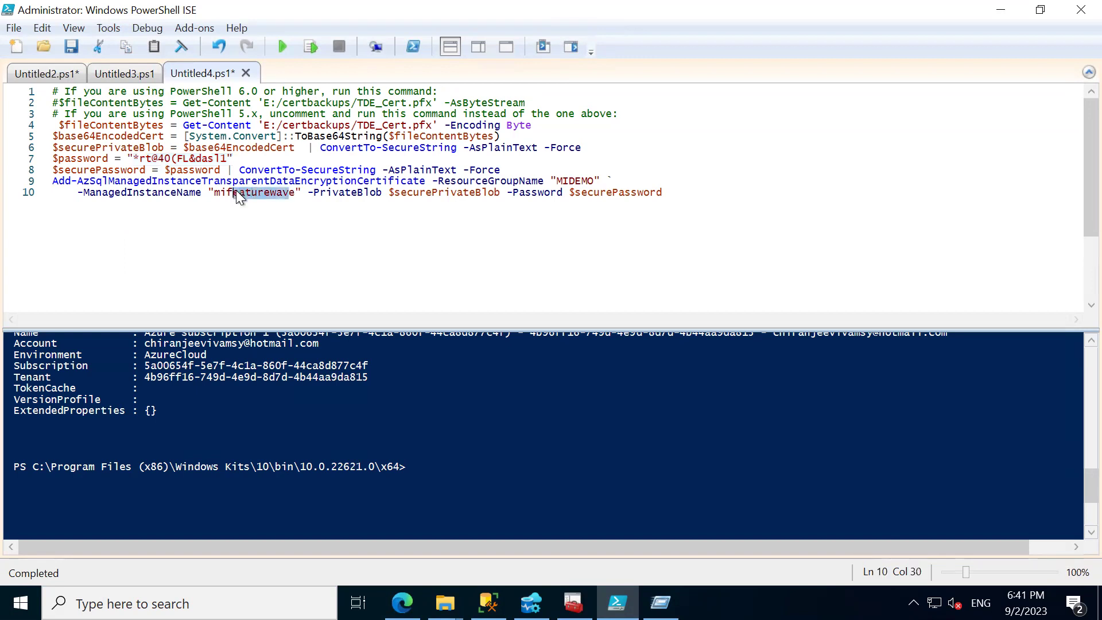
click(416, 224)
drag(407, 126, 264, 123)
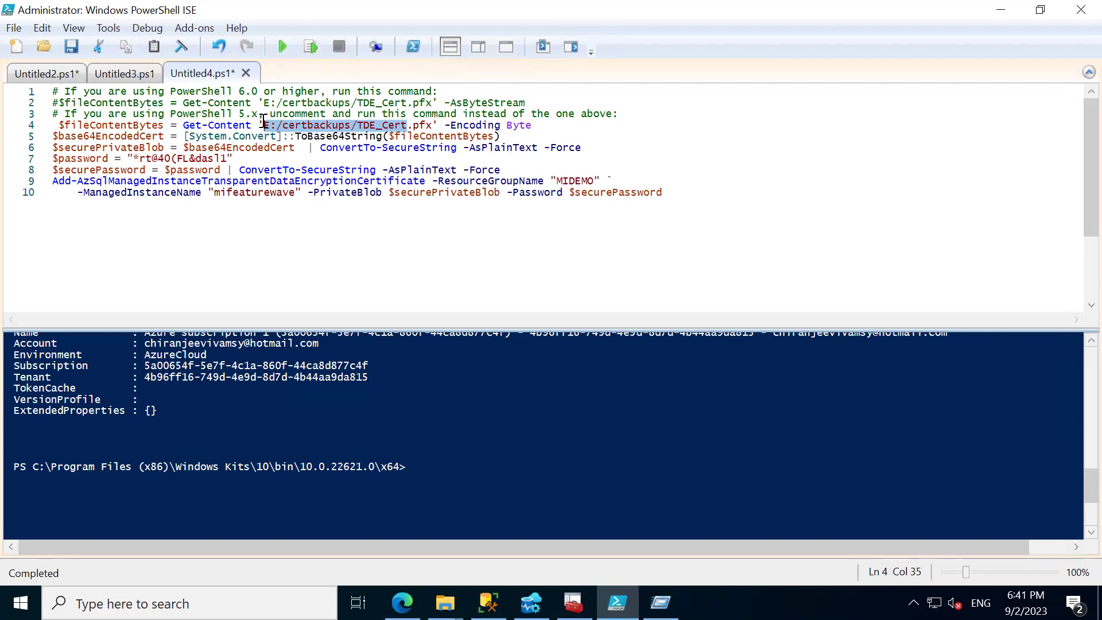
drag(235, 159, 141, 159)
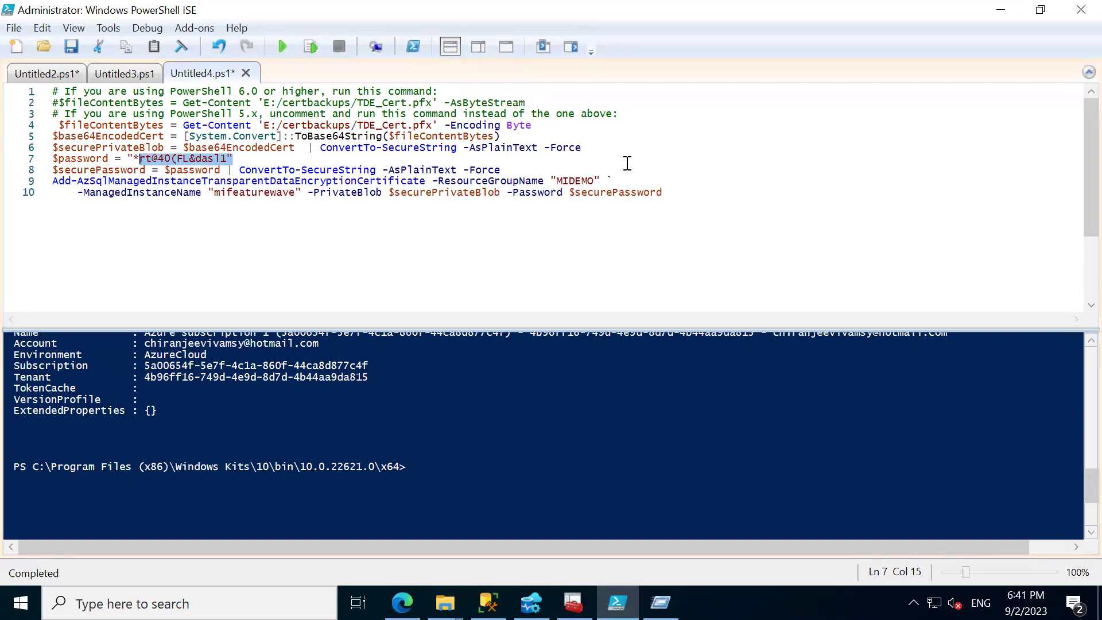
drag(606, 174, 544, 184)
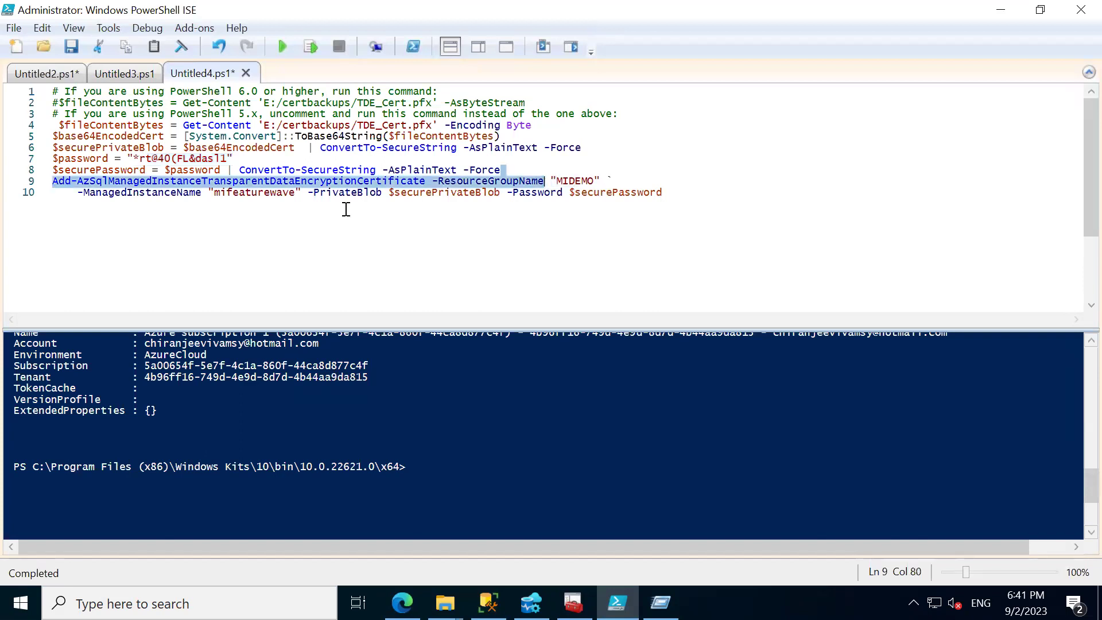
click(298, 192)
click(393, 243)
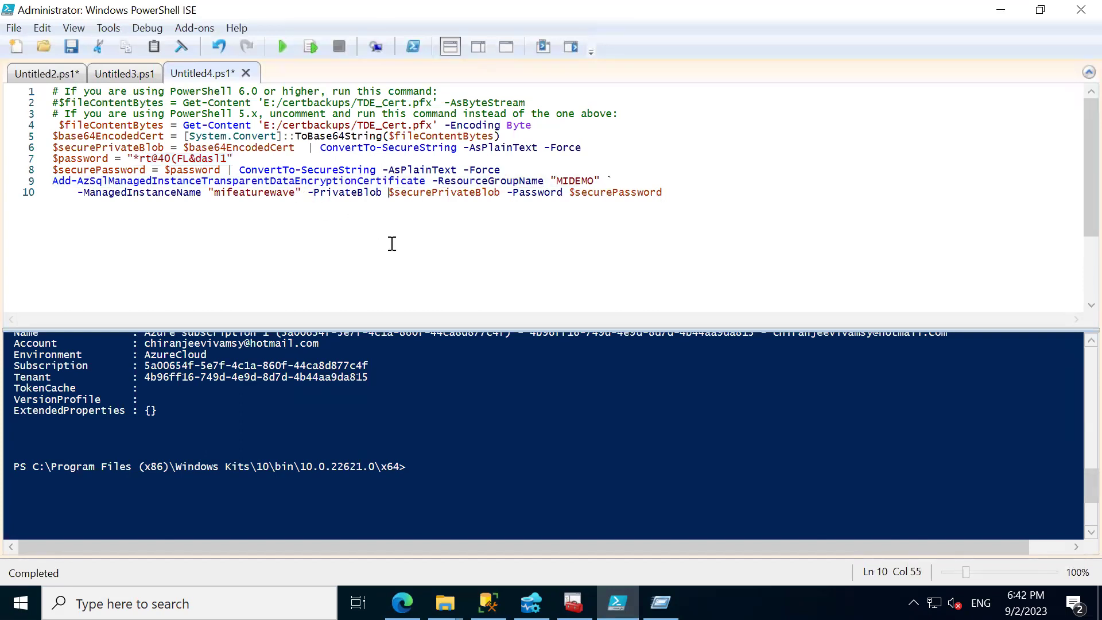
click(282, 46)
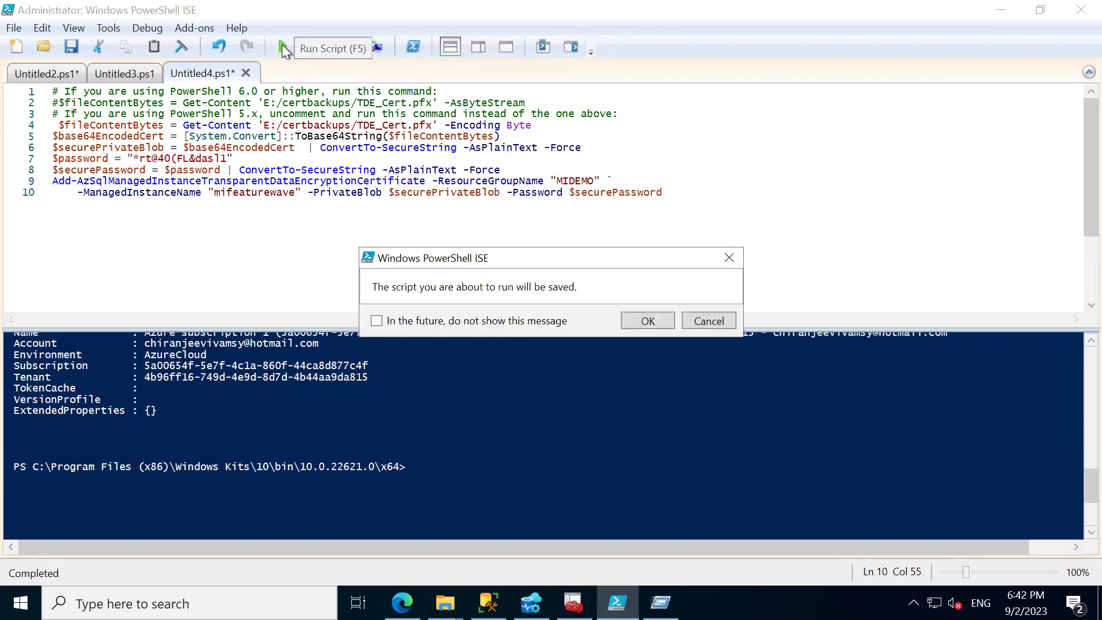
click(648, 321)
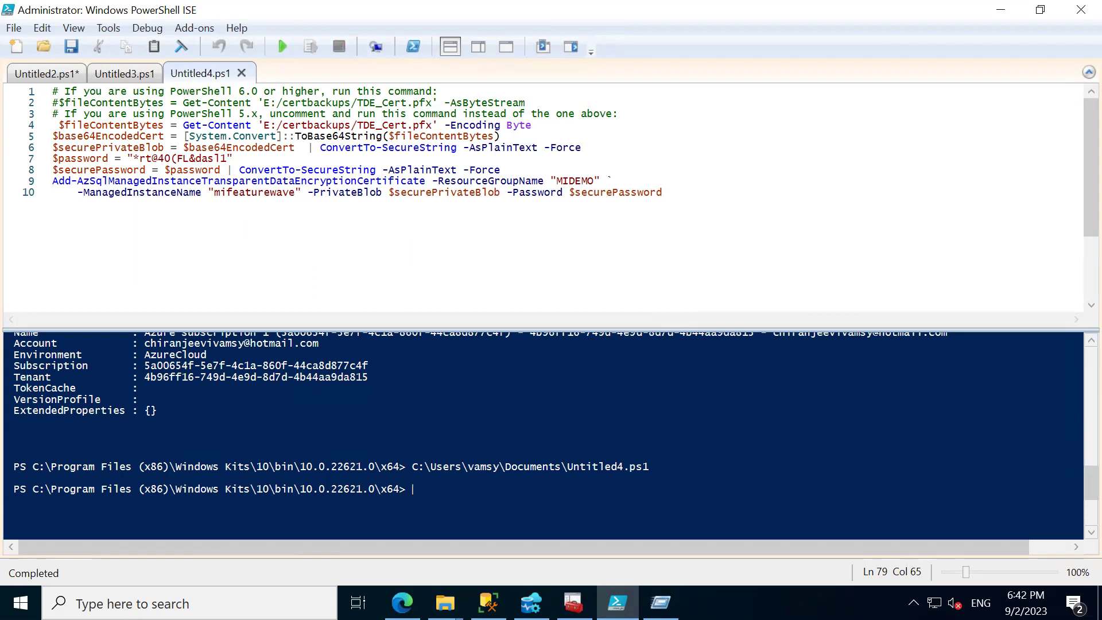
- Read the article's note on confirming the certificate upload in the local browser, then return to the remote session
mouse_move(675, 6)
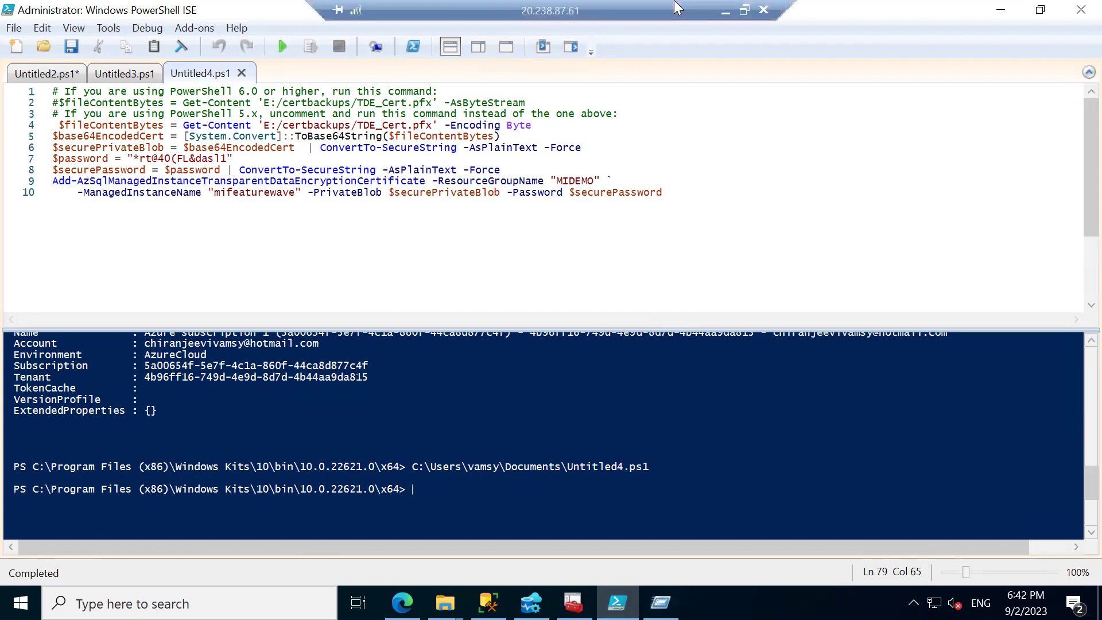
click(725, 10)
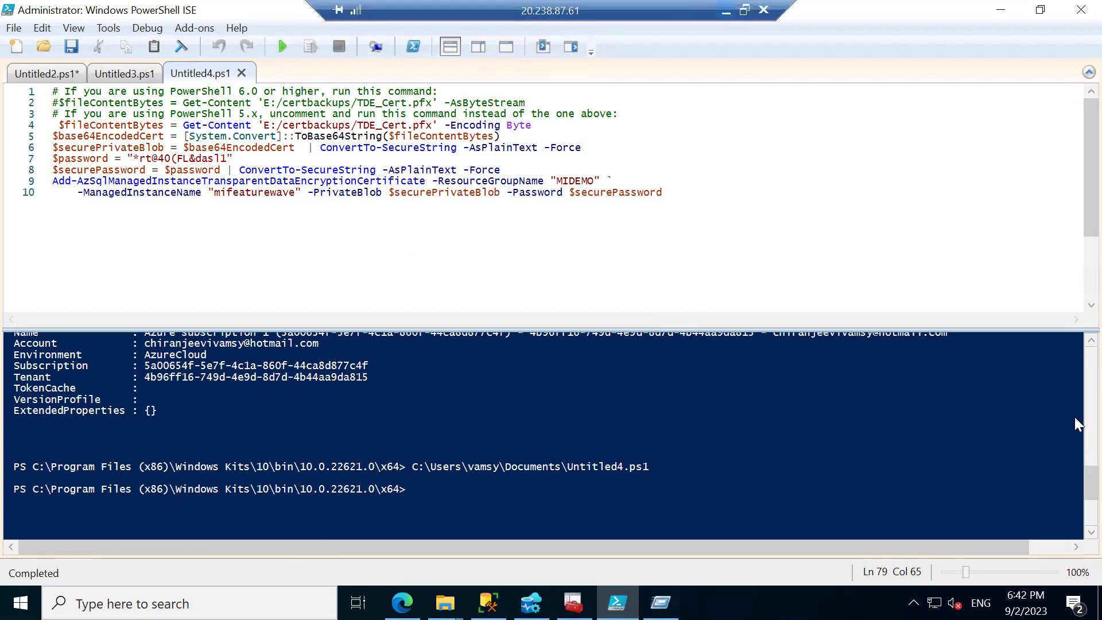
scroll(1078, 486, down, 4)
scroll(1078, 488, down, 3)
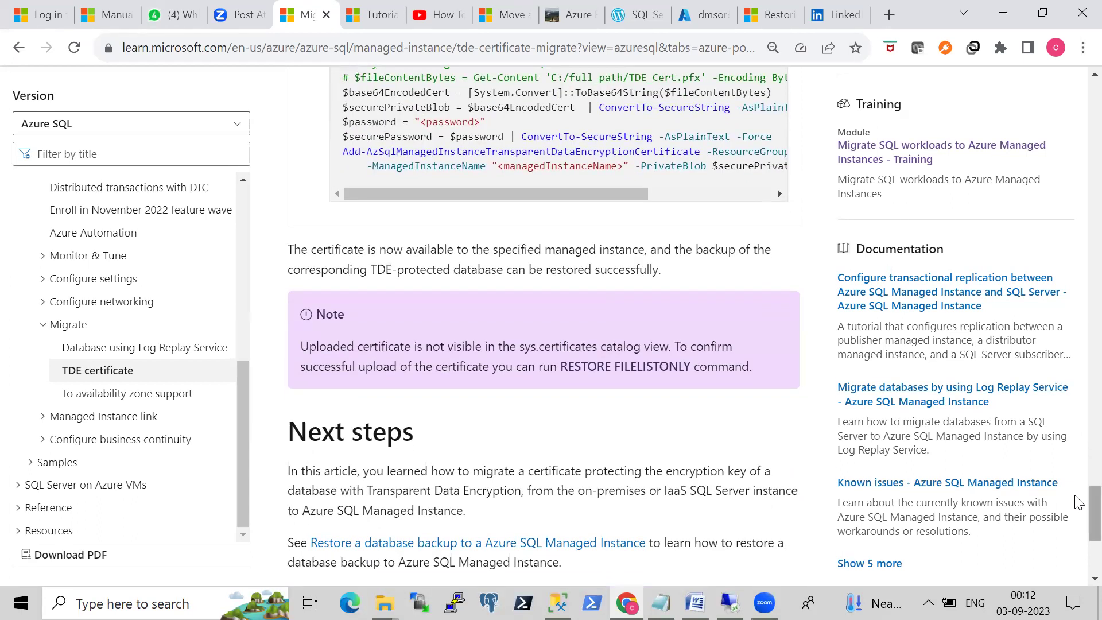
click(731, 603)
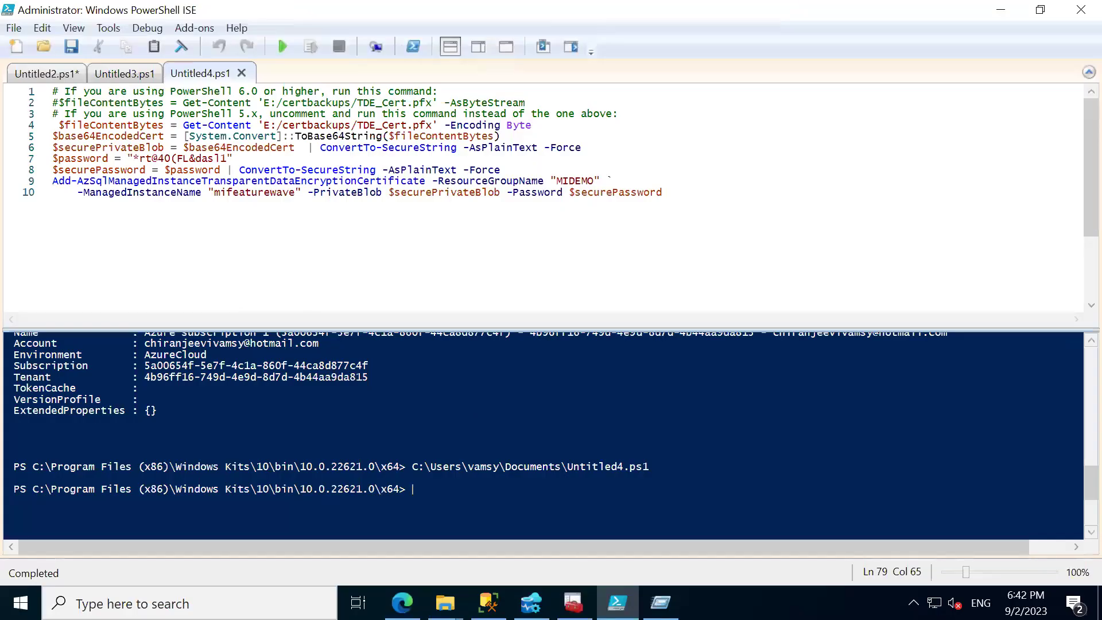
- Set up a backup of the demotdeother database in the remote SQL Server Management Studio with URL instead of disk, and open the backup destination selection
click(489, 603)
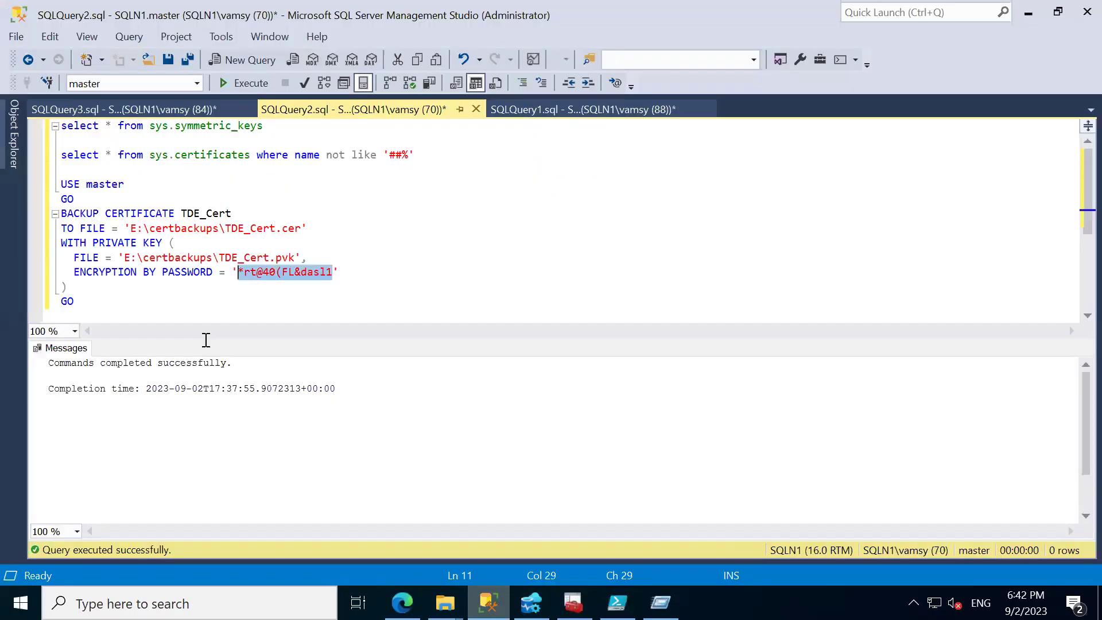
click(20, 133)
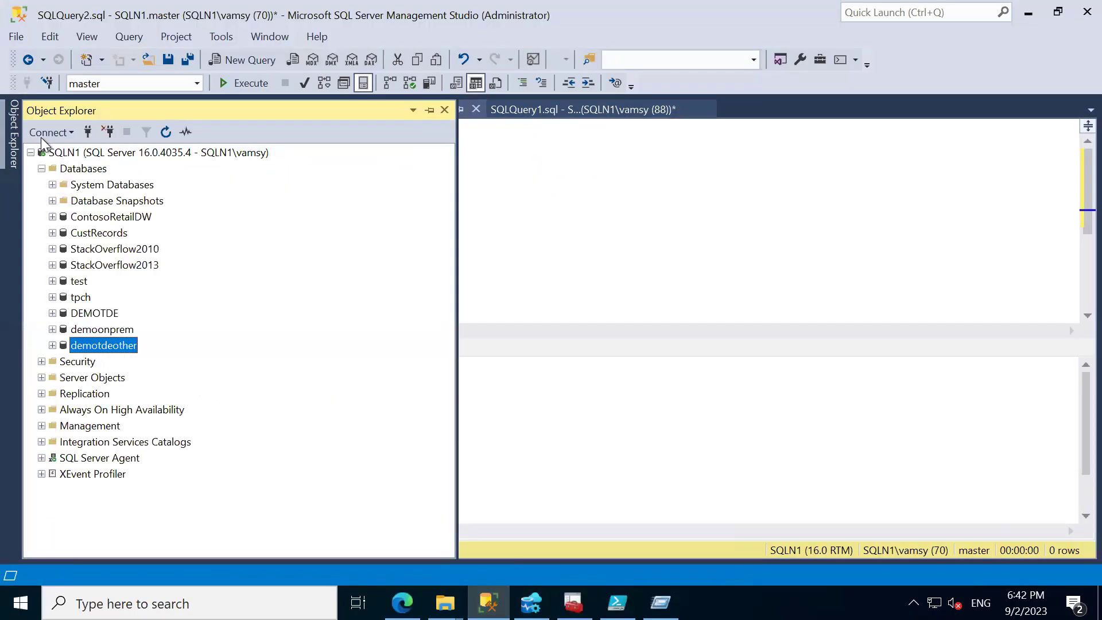
right_click(118, 355)
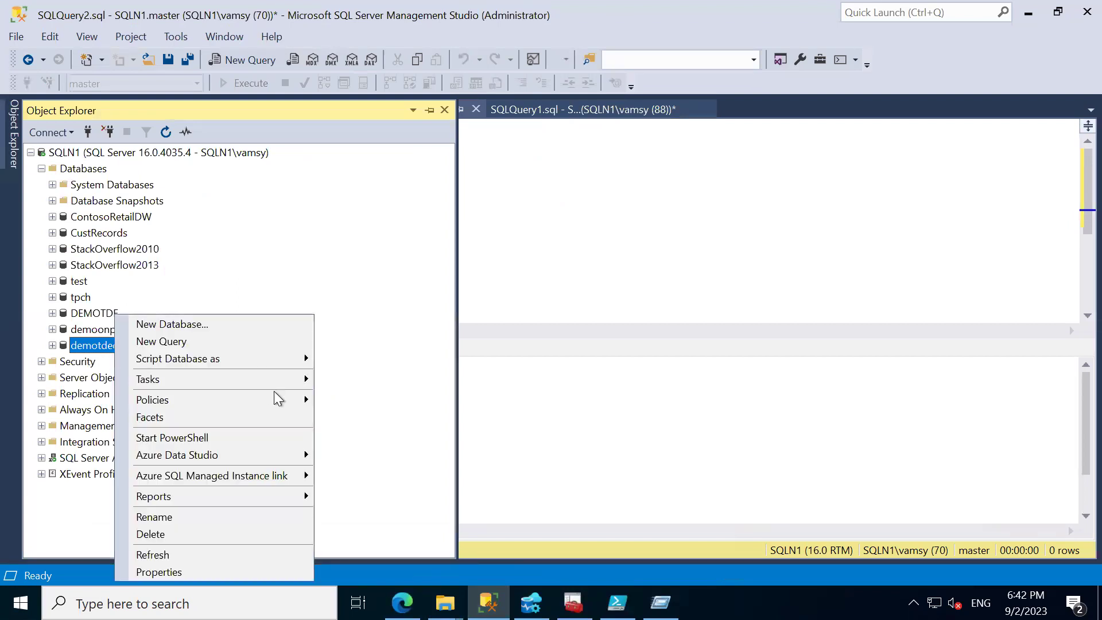
mouse_move(294, 383)
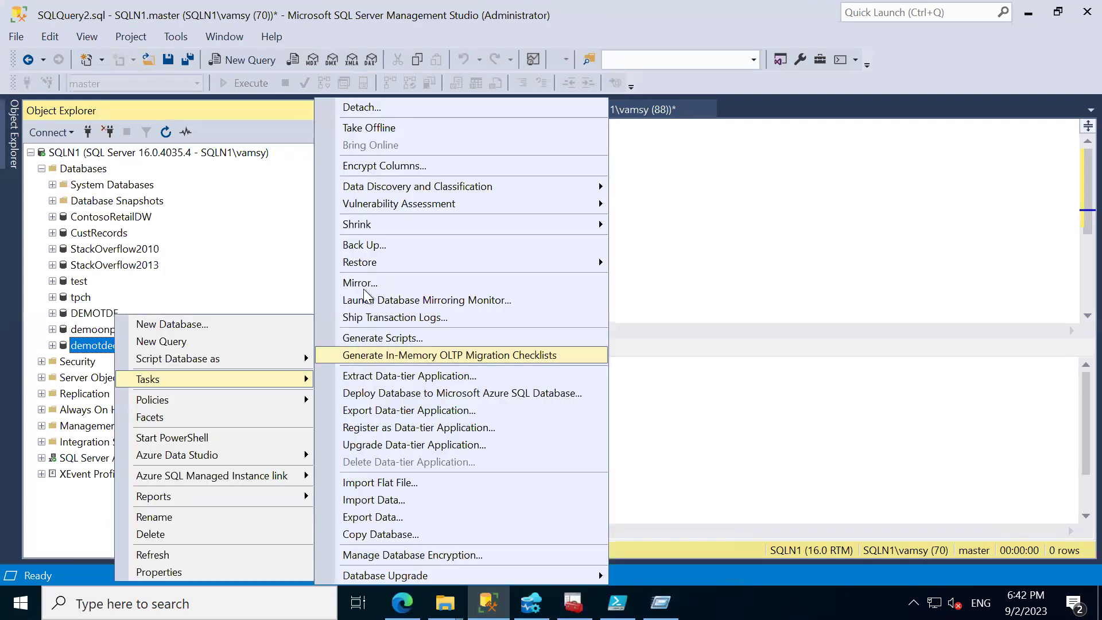
click(361, 245)
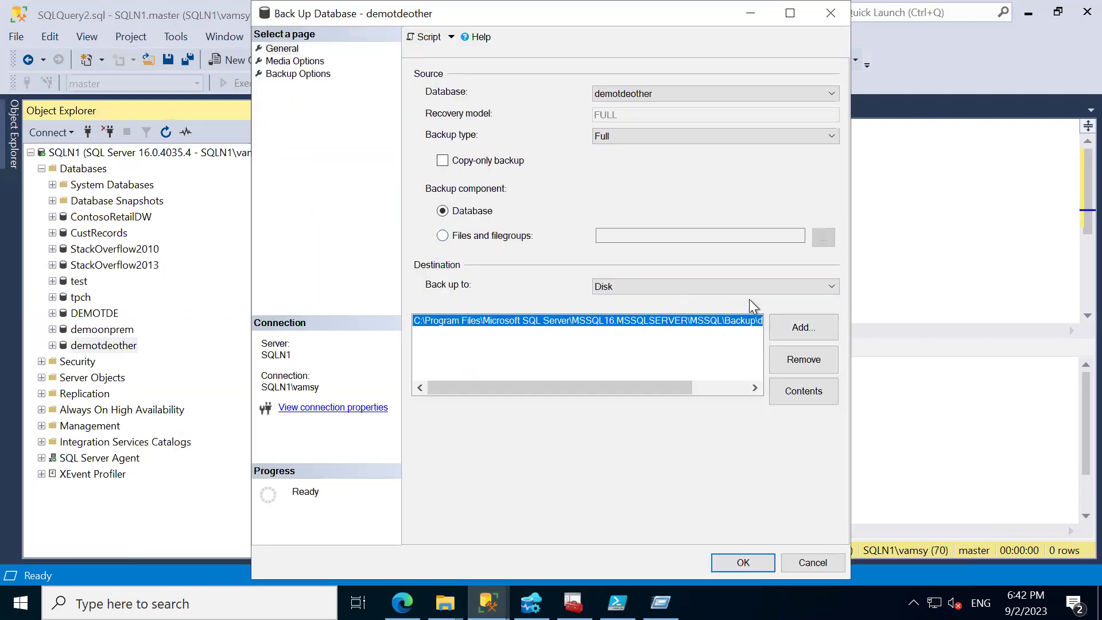
click(809, 358)
click(827, 290)
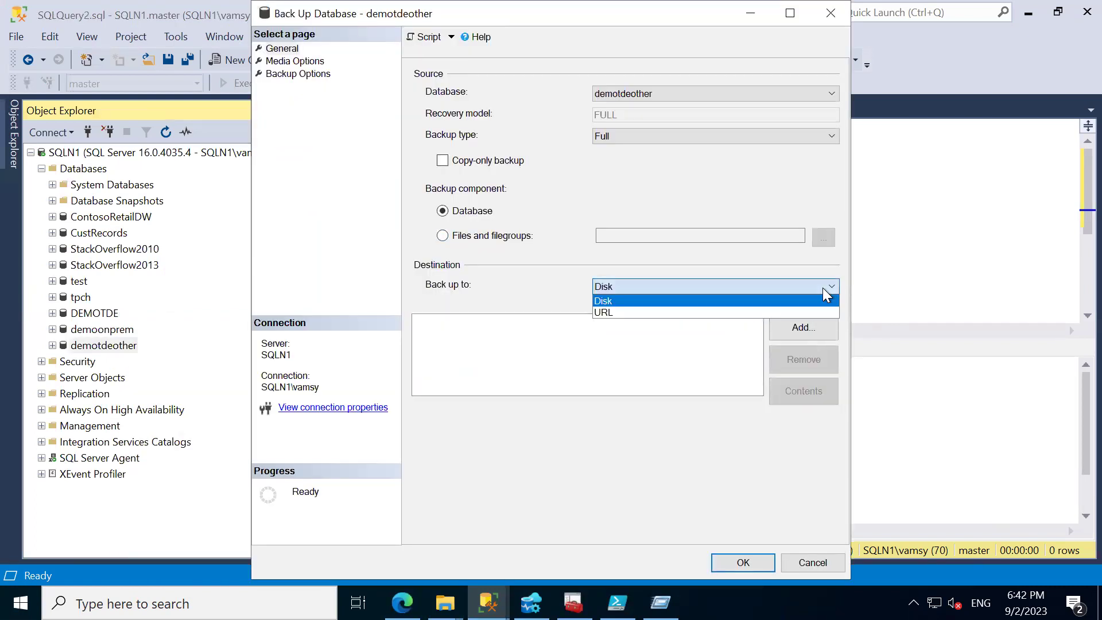
click(636, 311)
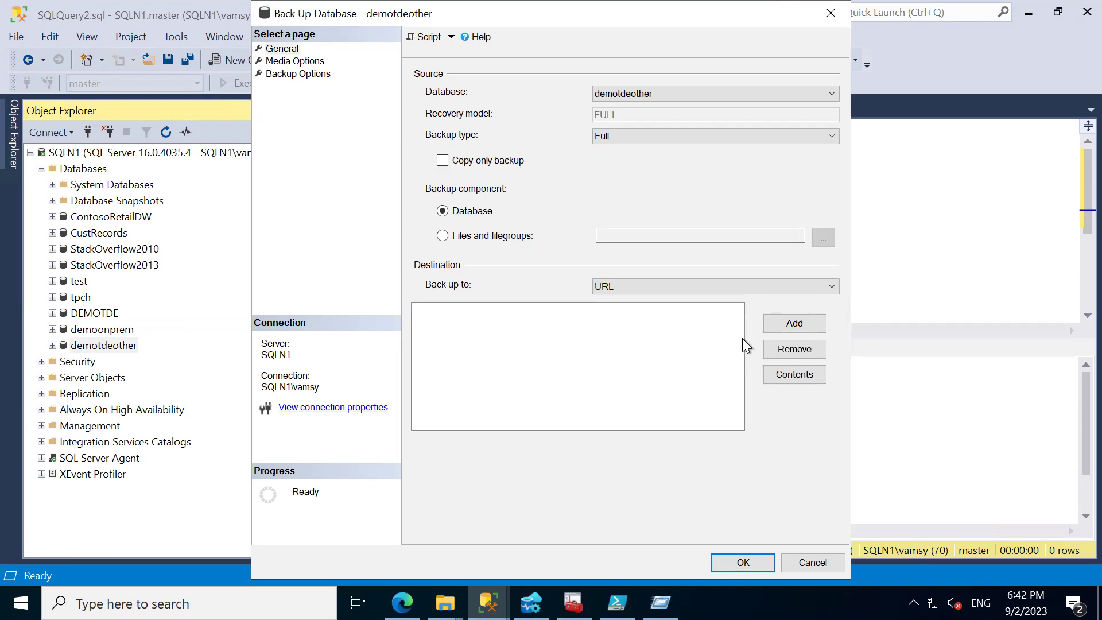
click(794, 323)
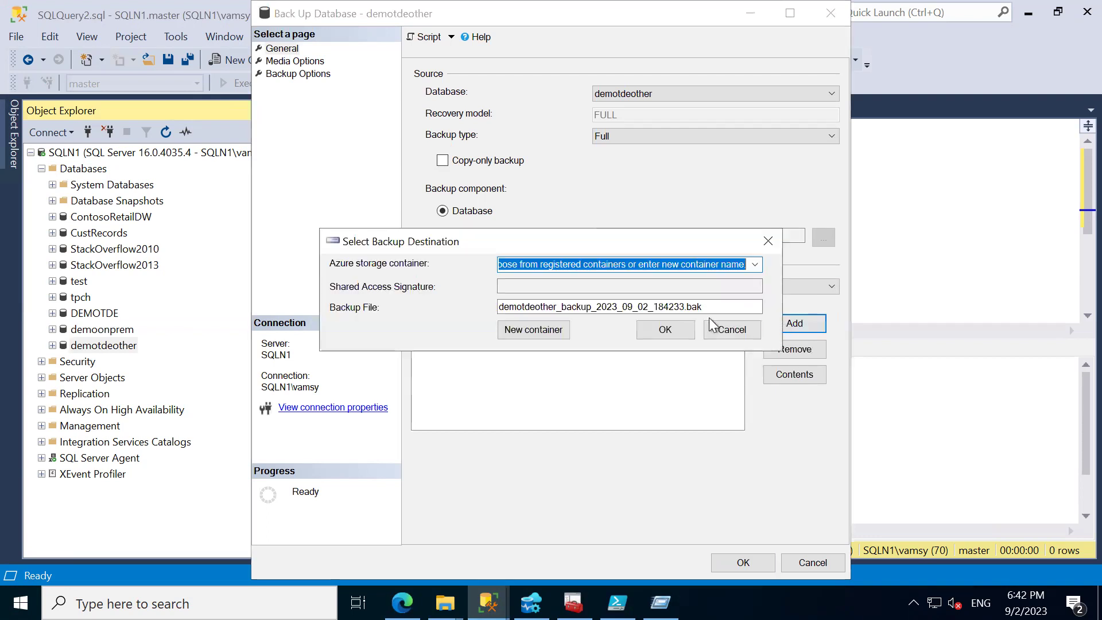
click(661, 331)
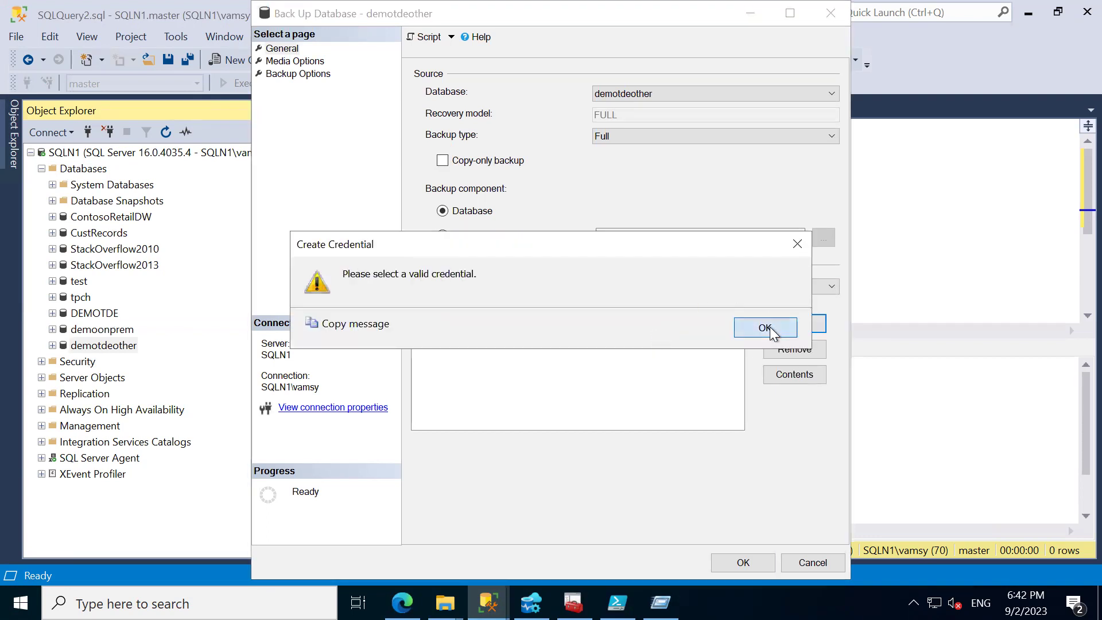
click(769, 327)
click(784, 325)
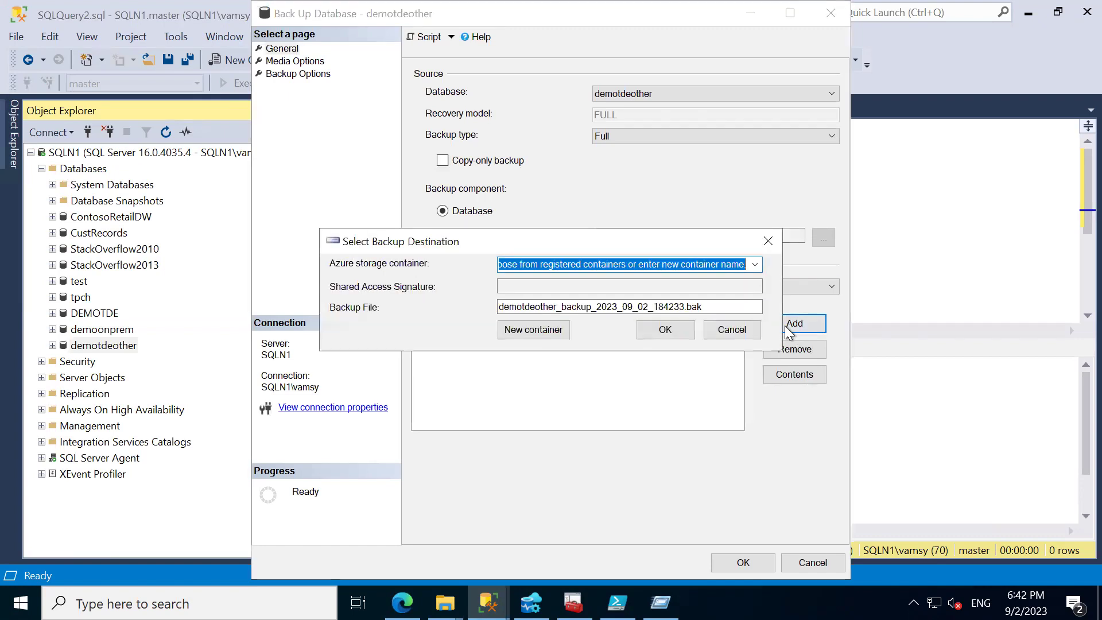
- Create a credential for the exp container in storage account azsqlstorag and add that container as the backup destination
click(551, 326)
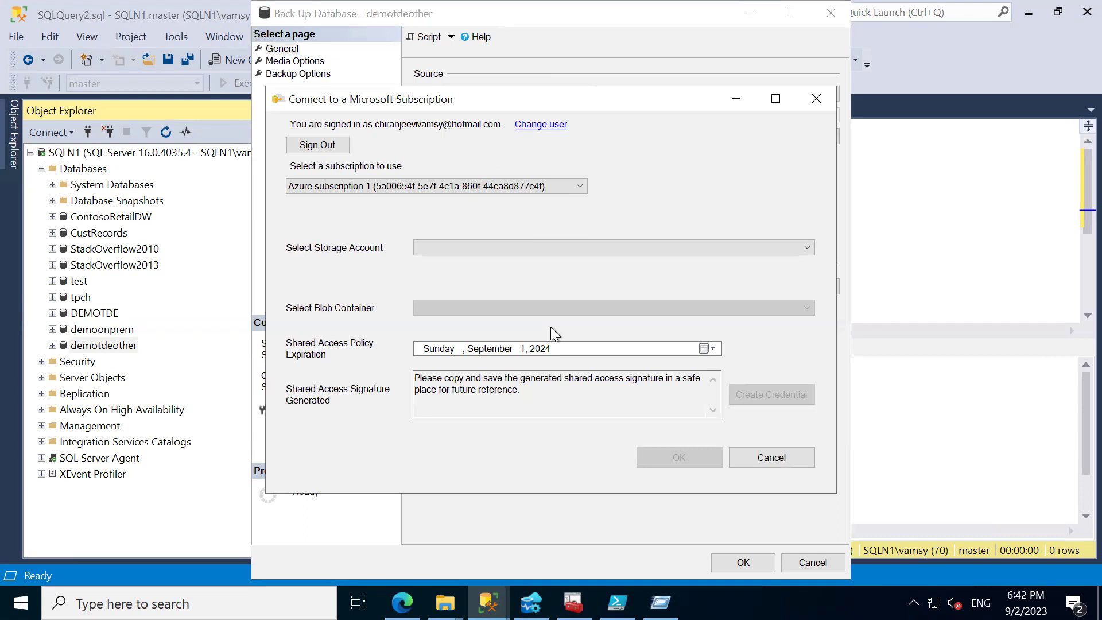
click(550, 247)
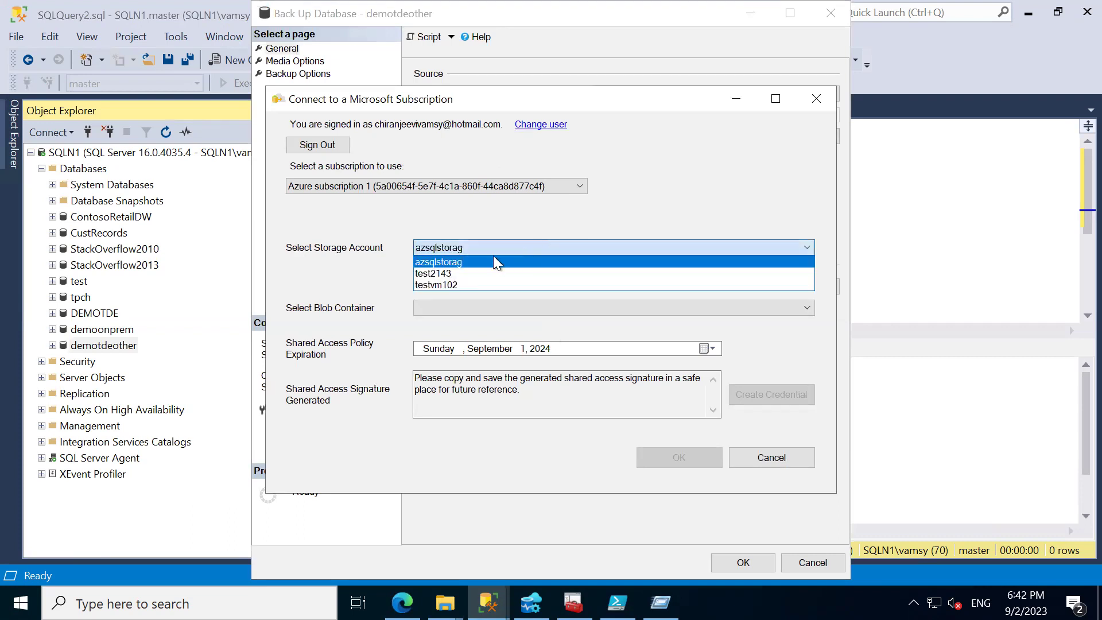
click(454, 261)
click(501, 305)
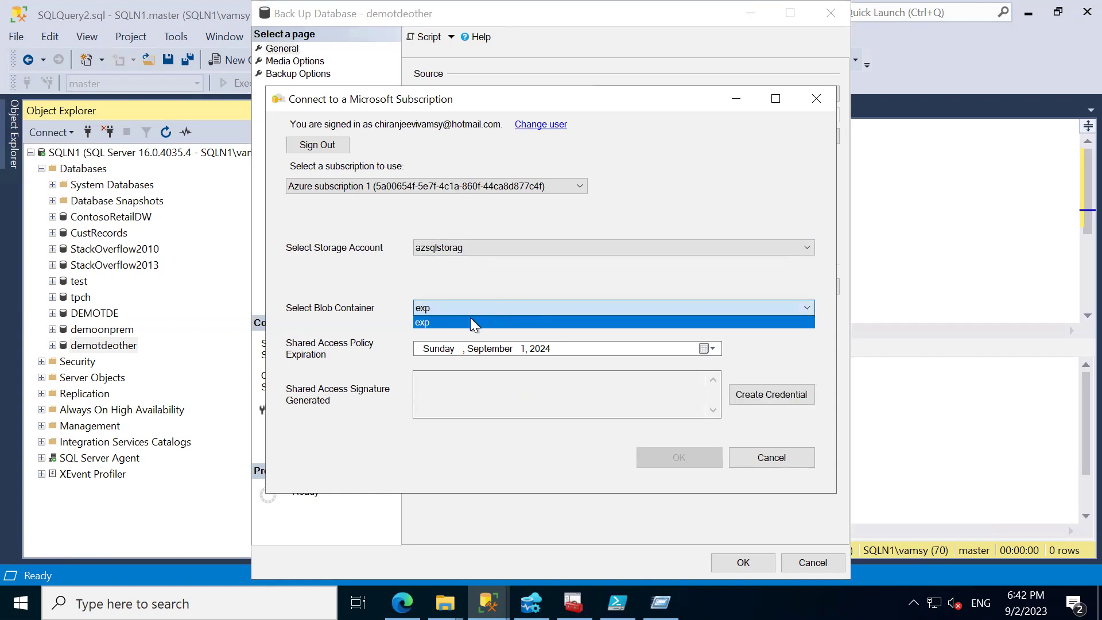
click(467, 322)
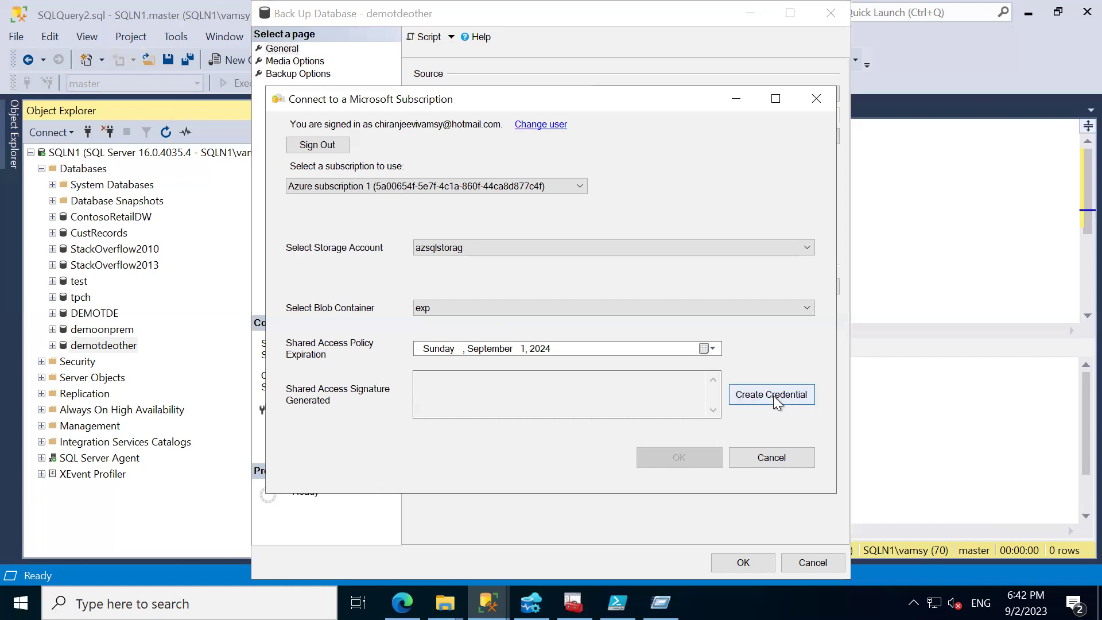
click(773, 395)
click(698, 453)
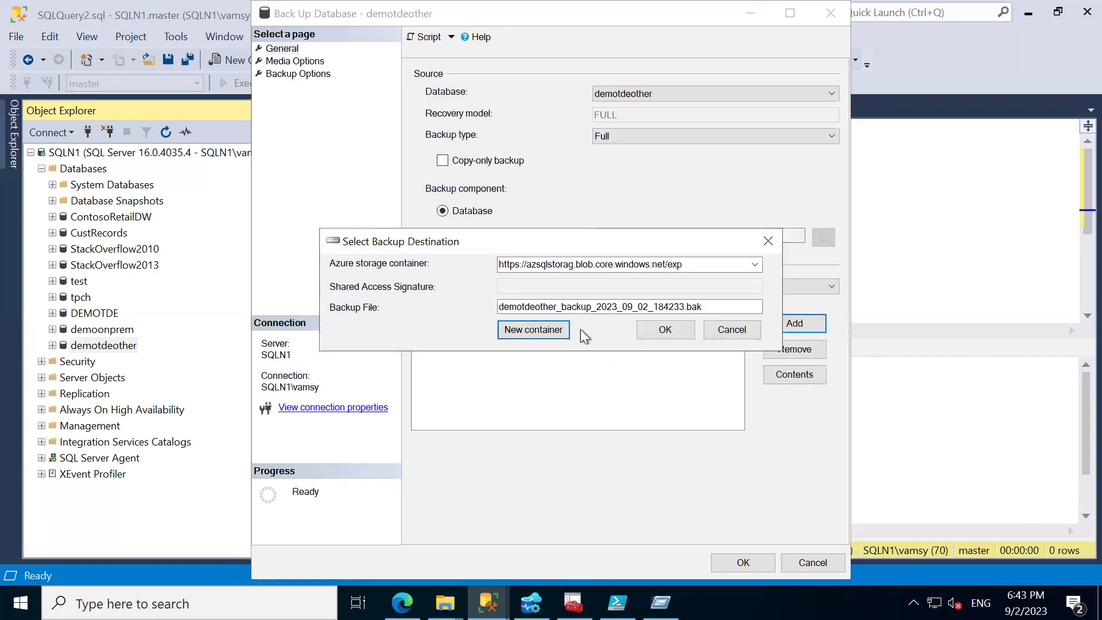
click(666, 334)
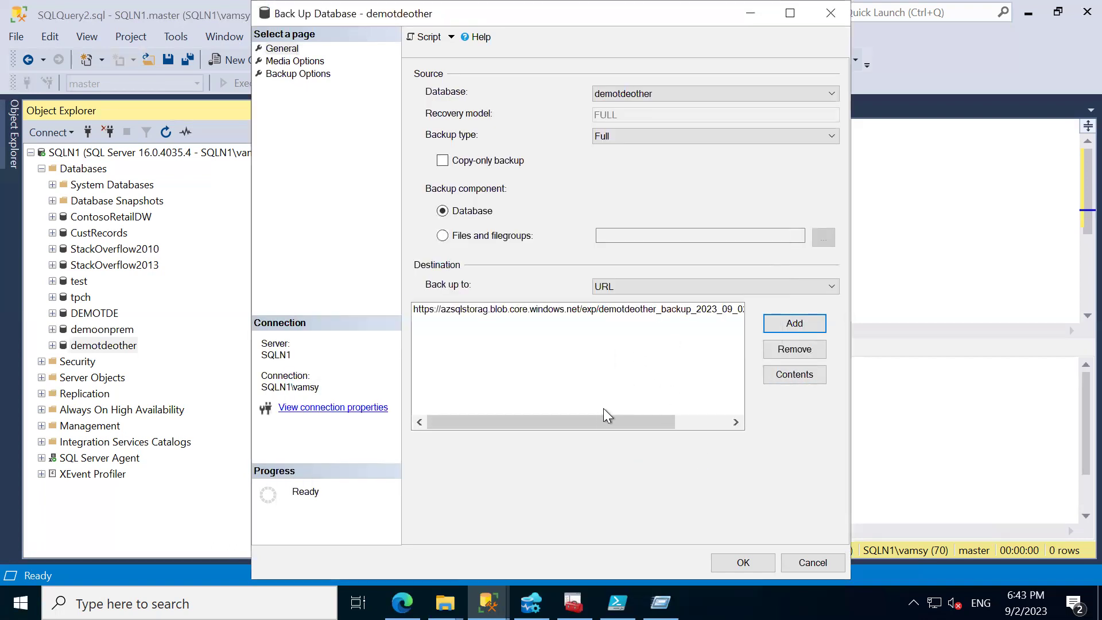
- Check the destination URL, enable the checksum before writing to media, and run the demotdeother backup
drag(598, 421, 714, 421)
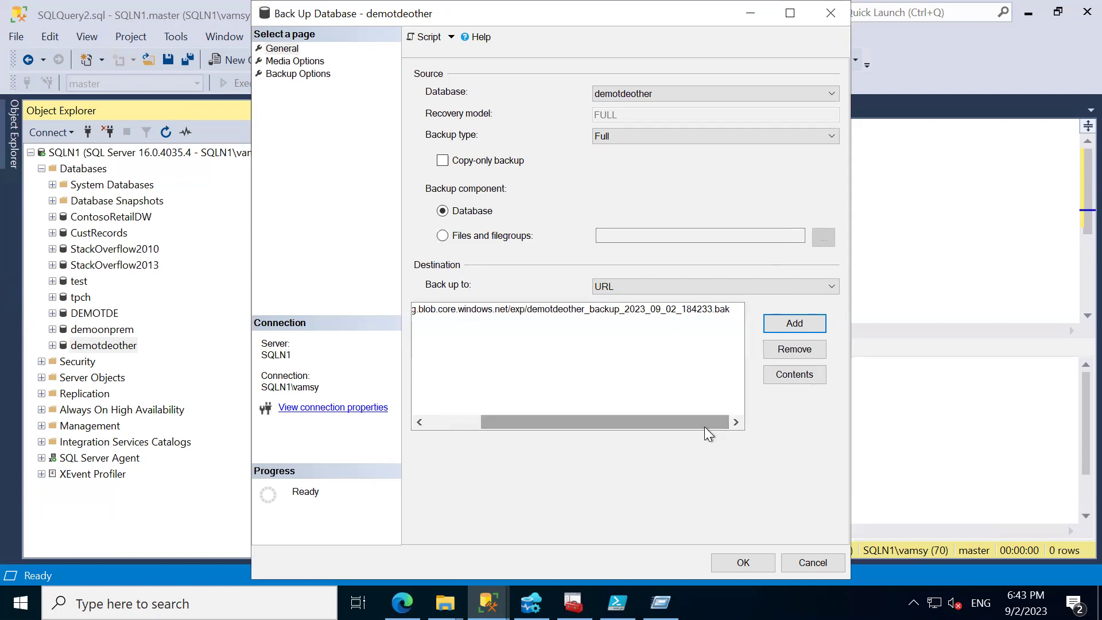
click(294, 53)
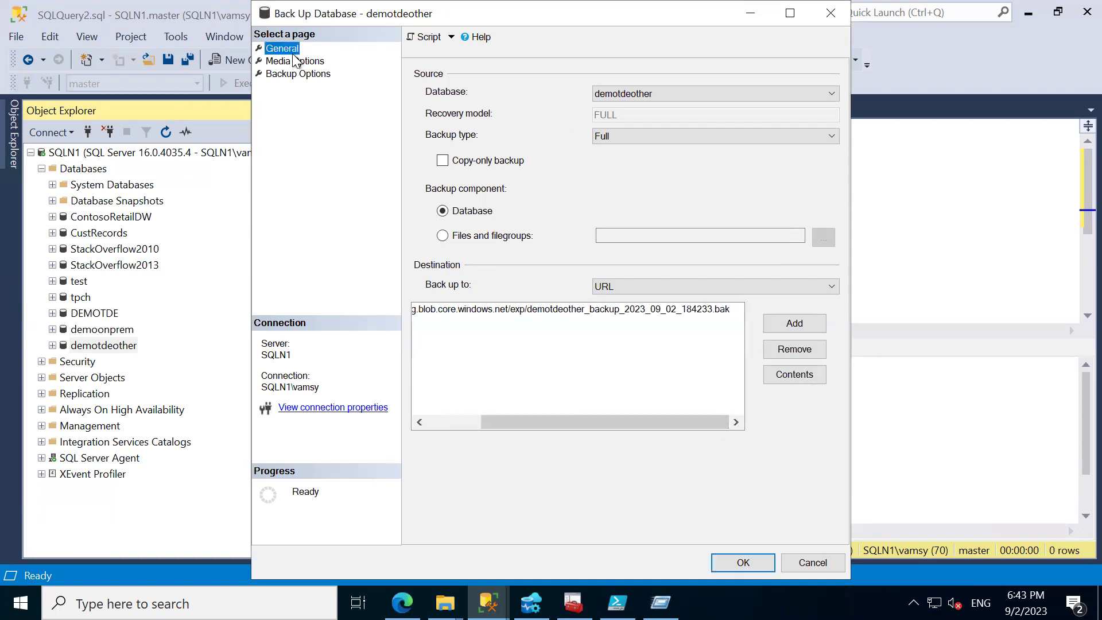
click(315, 62)
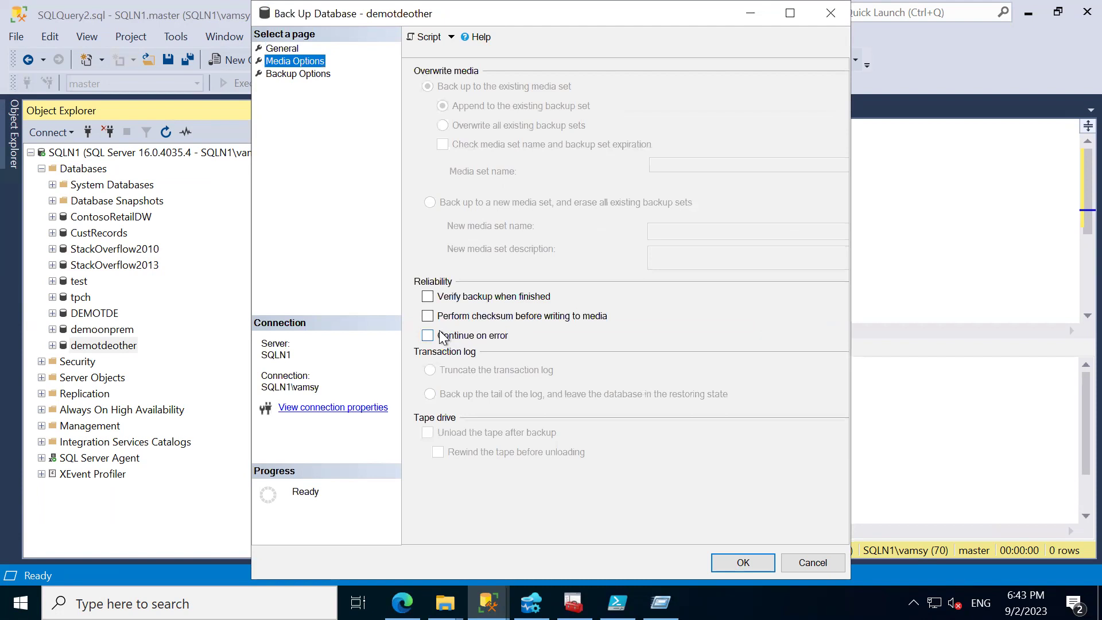
click(428, 316)
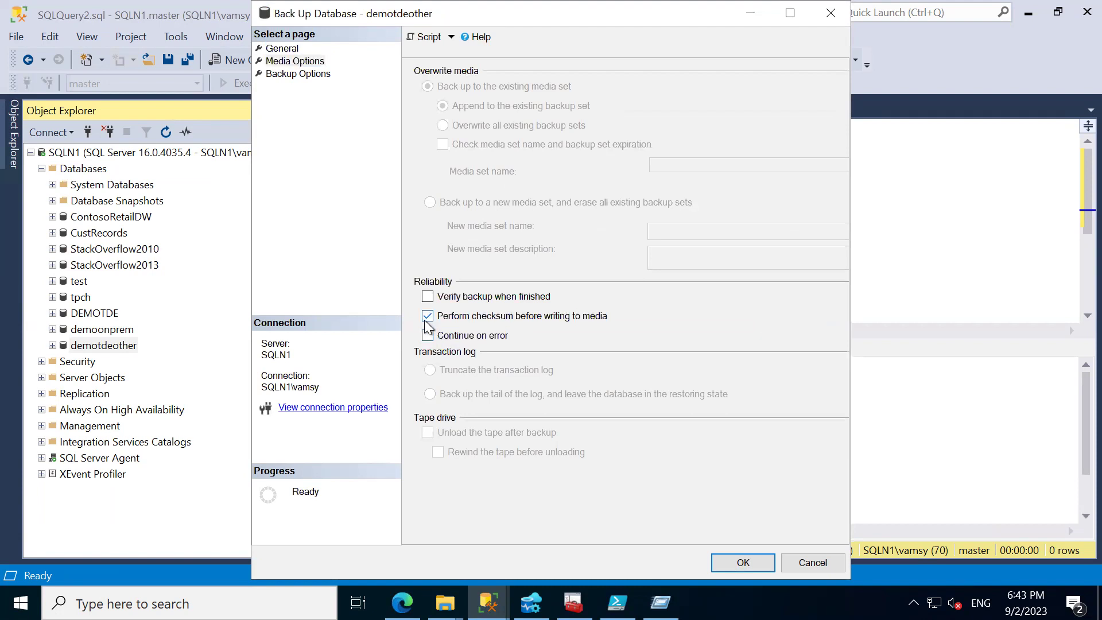
click(743, 563)
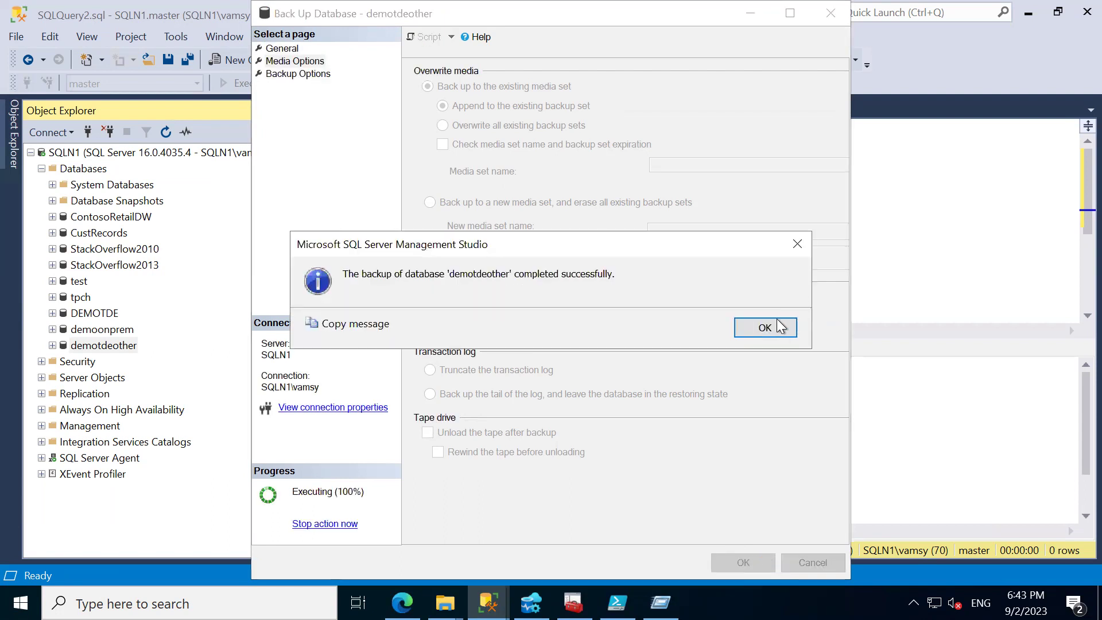
click(779, 325)
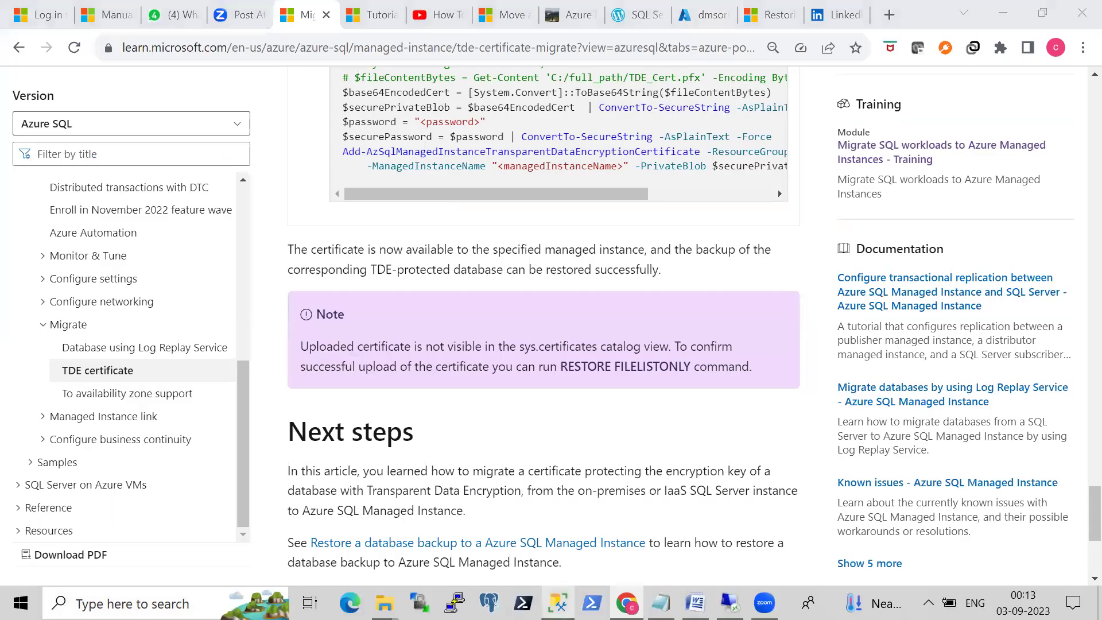
- Switch to the local SQL Server Management Studio and refresh the databases of the mifeaturewave managed instance
click(558, 603)
click(15, 144)
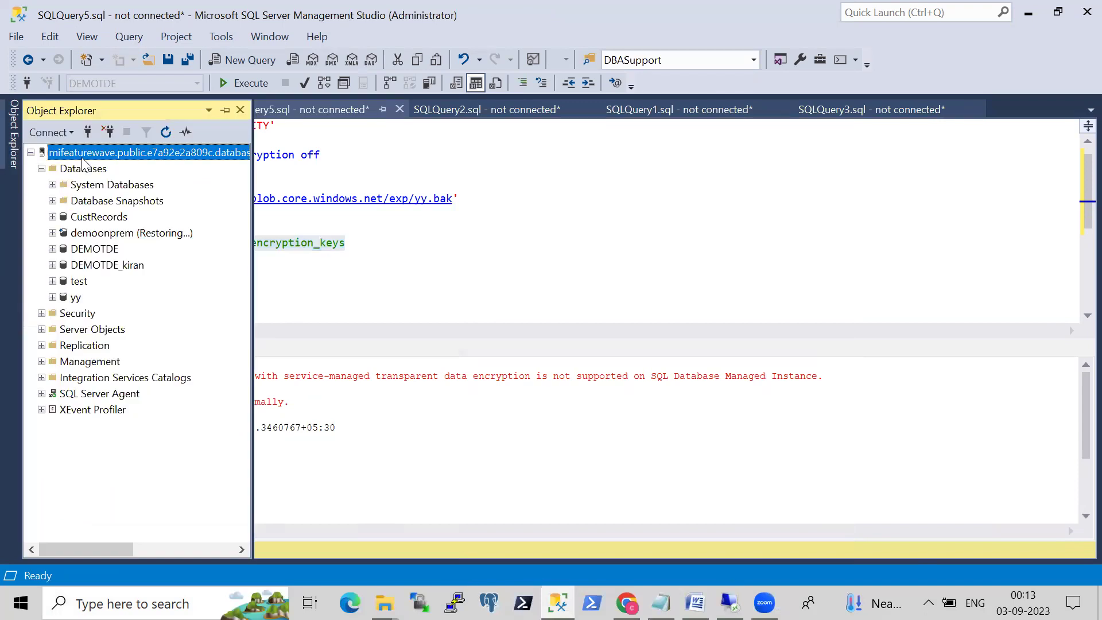
right_click(85, 174)
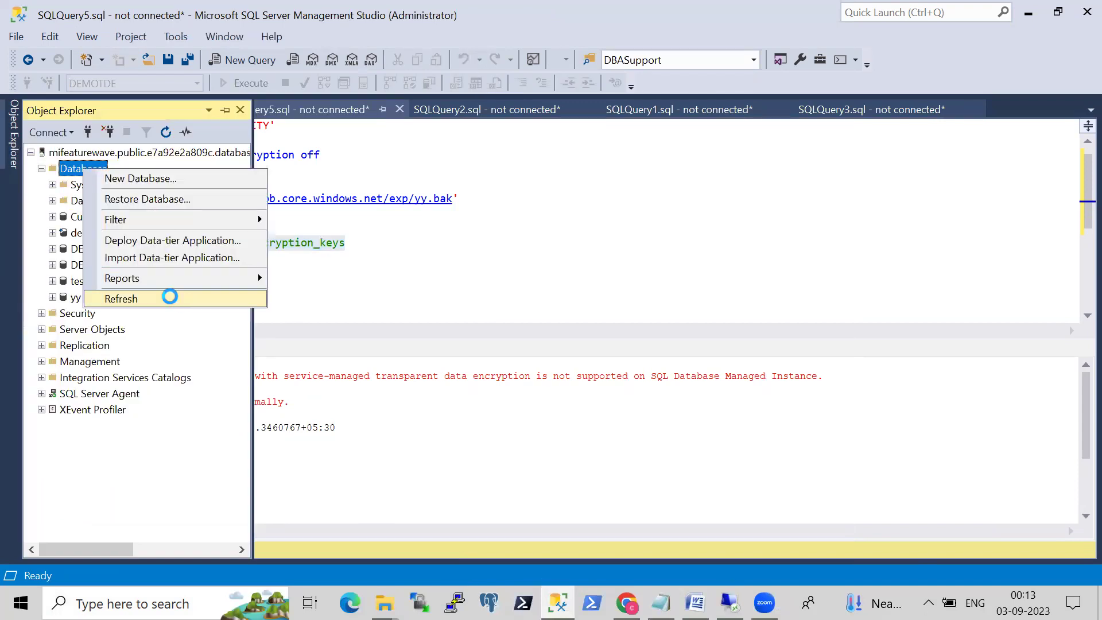
click(172, 298)
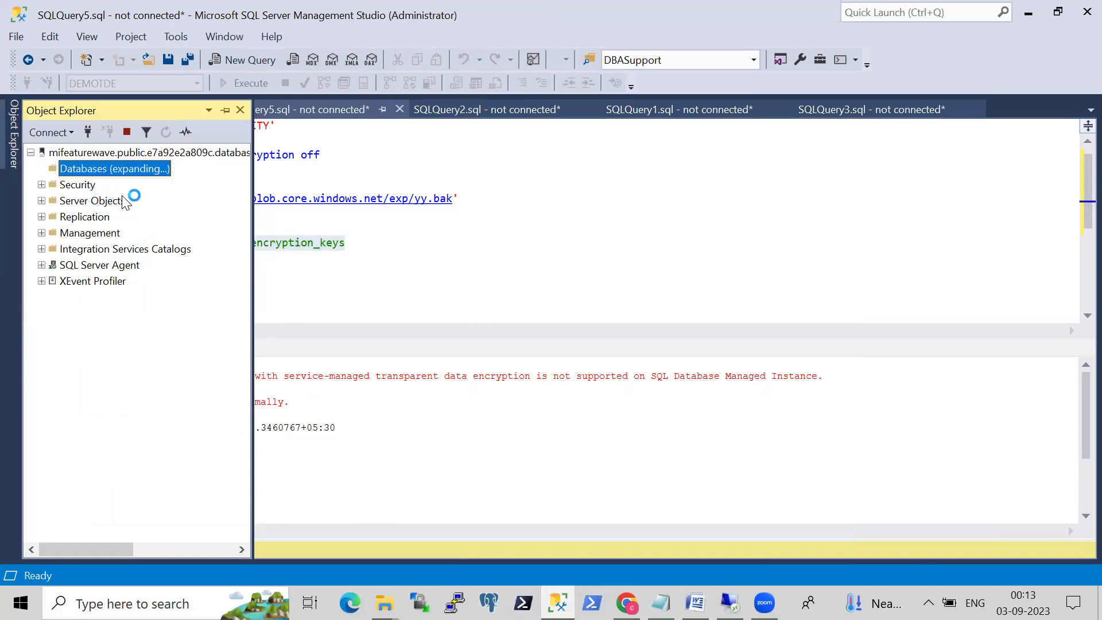
- Start a database restore on the managed instance from a URL backup device, and sign in to the Azure account to add a storage container
right_click(84, 173)
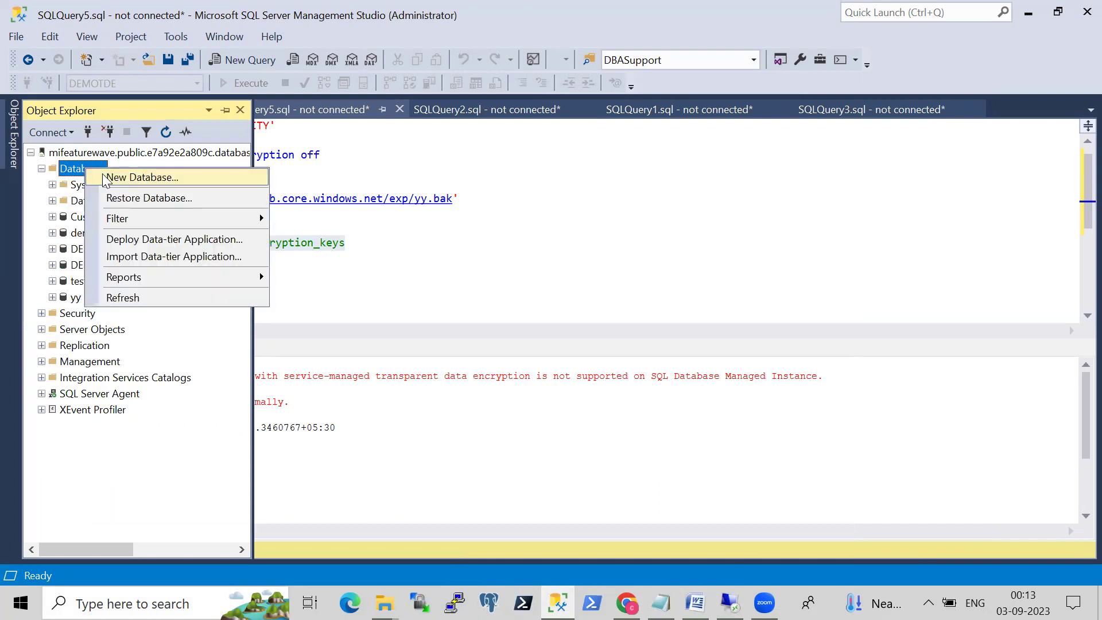
click(121, 198)
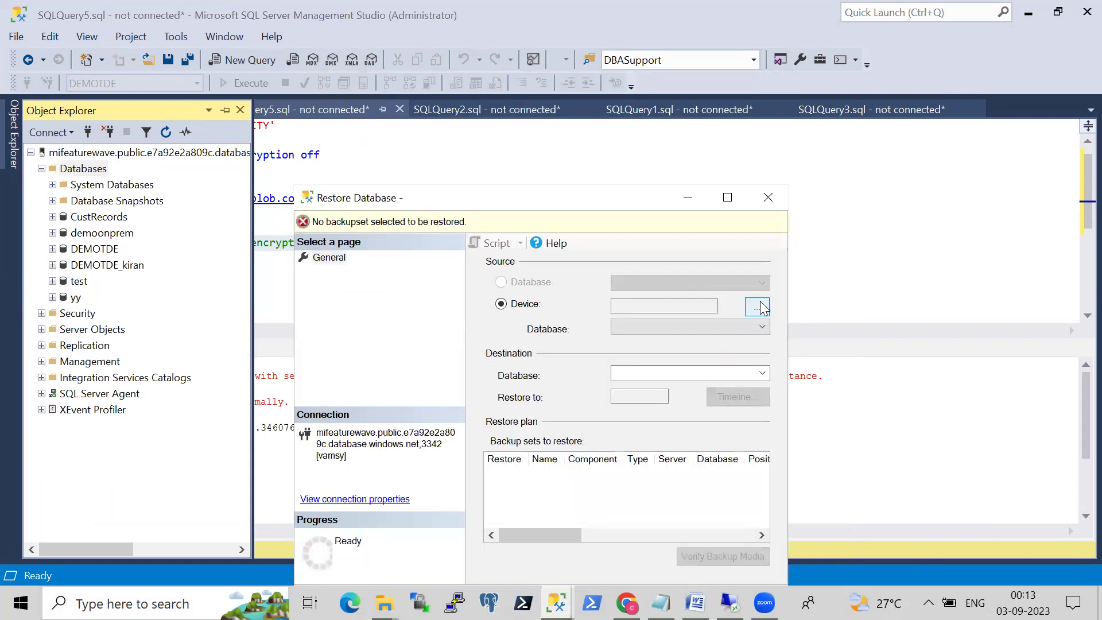
click(761, 308)
click(658, 359)
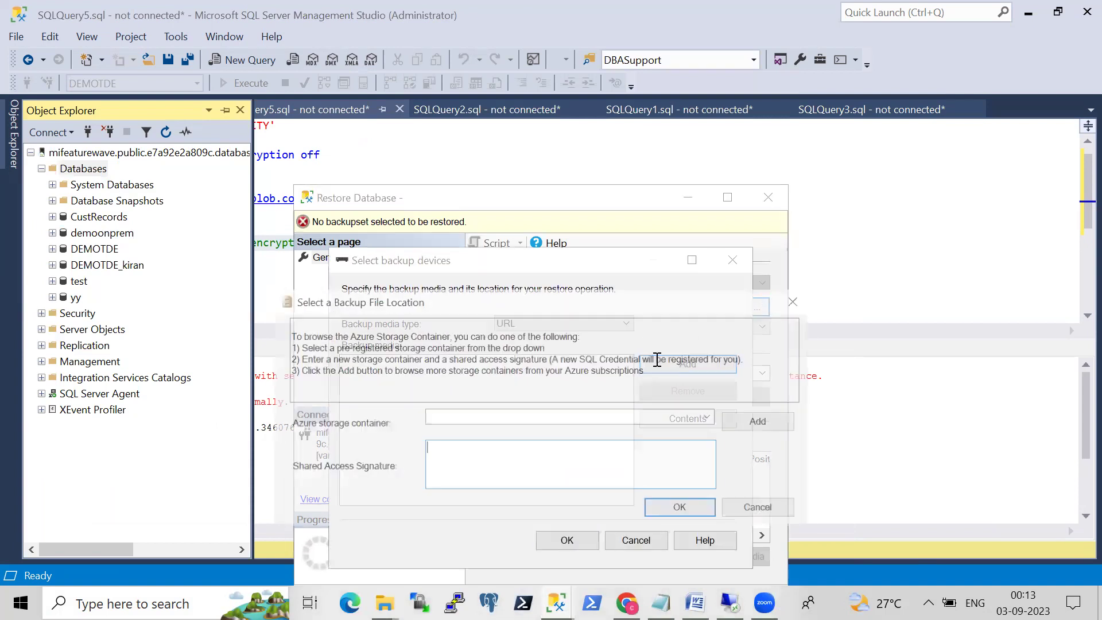
click(743, 424)
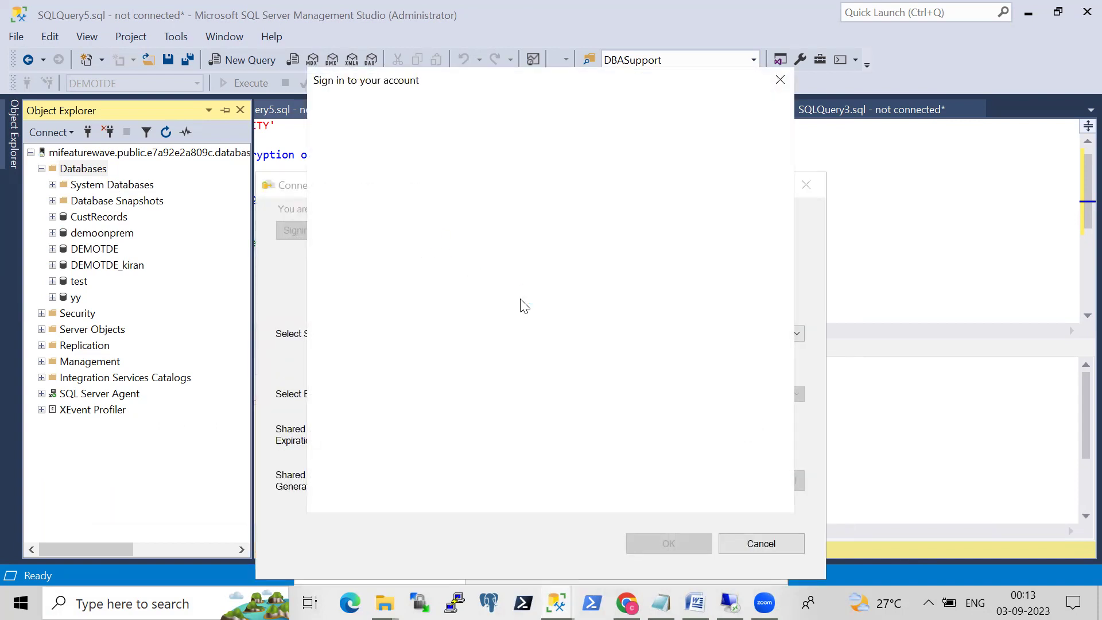
click(475, 232)
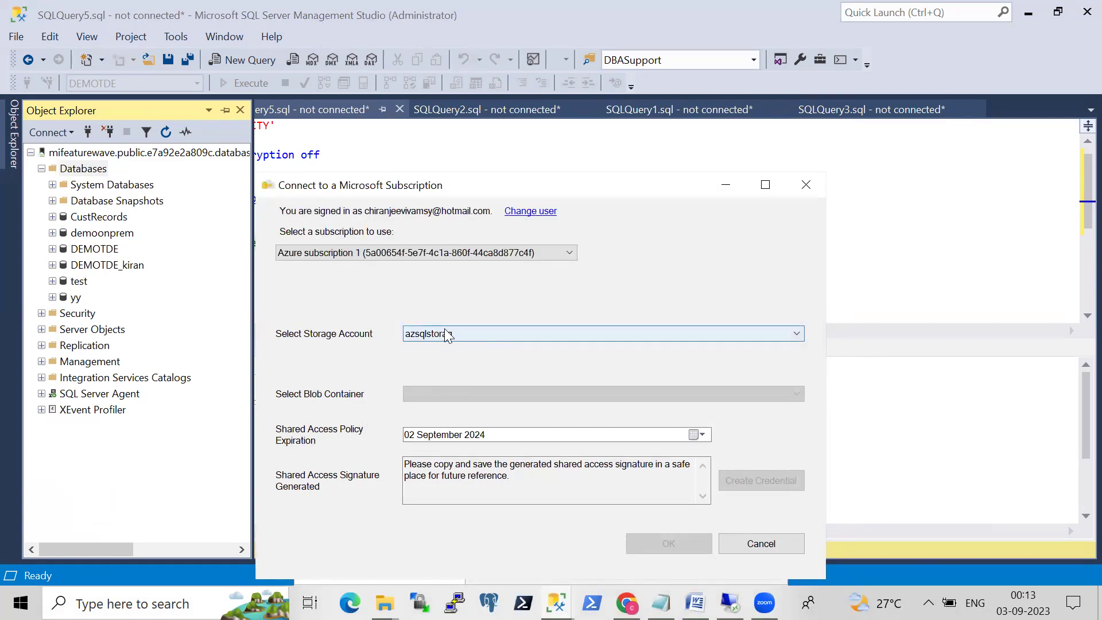
- Select storage account azsqlstorag with blob container exp and create a shared access credential for it
click(445, 336)
click(436, 348)
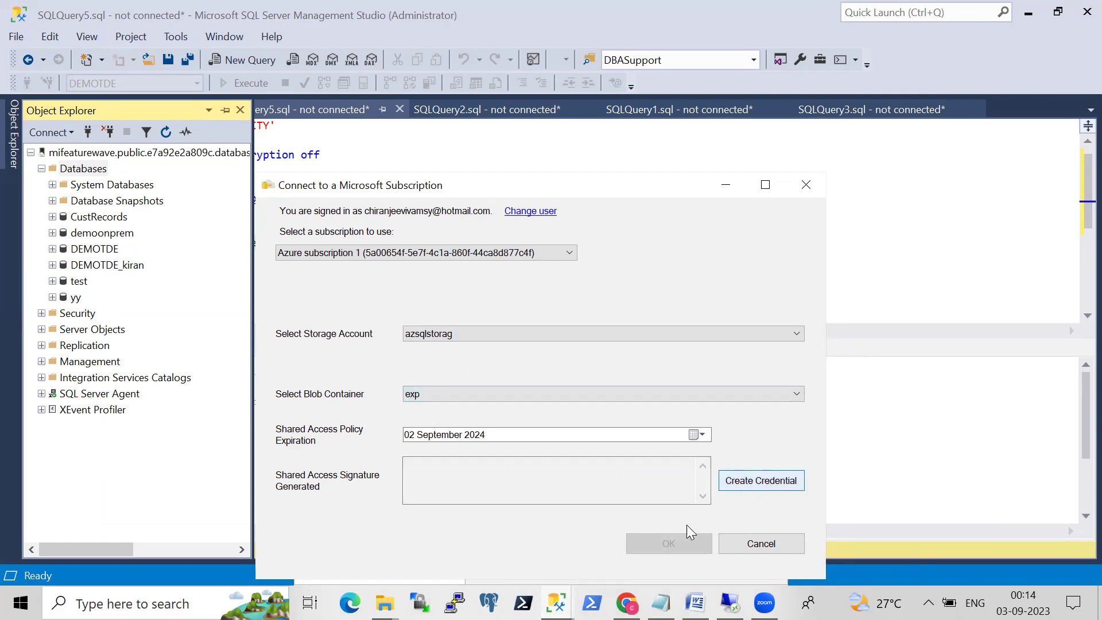
click(740, 482)
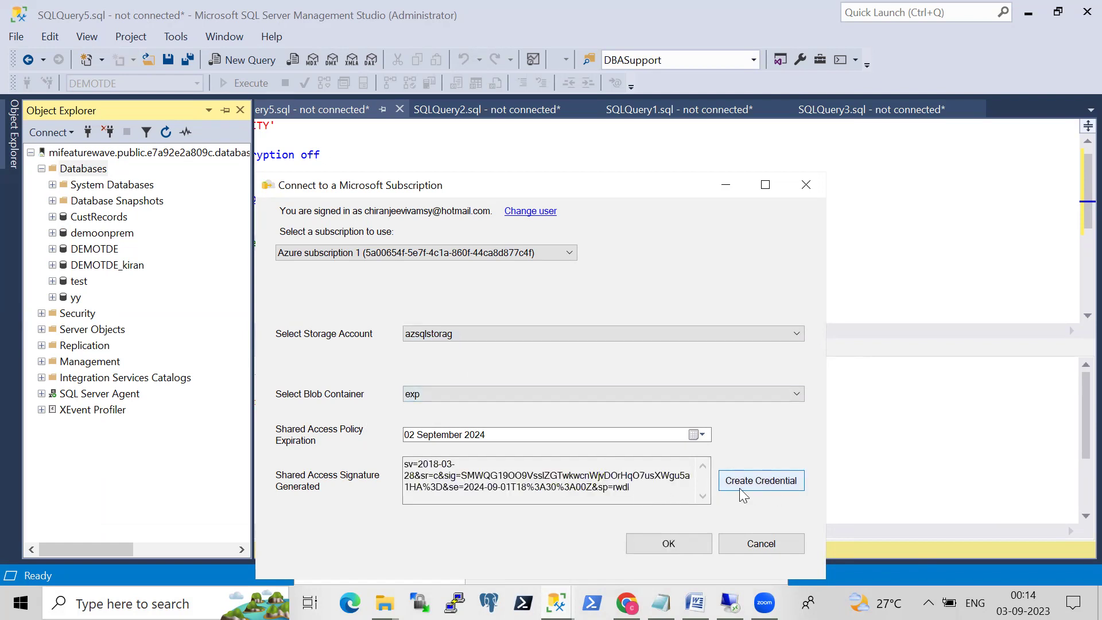
click(683, 543)
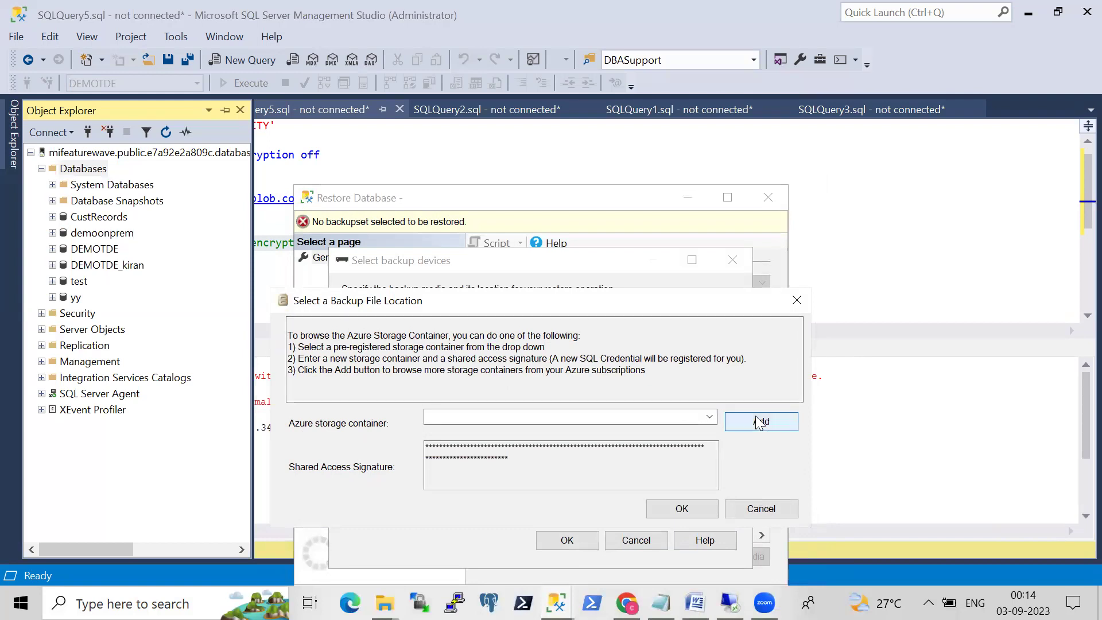
- Confirm the storage container and choose demotdeother_backup_2023_09_02_184233.bak from exp as the restore's backup device
click(684, 509)
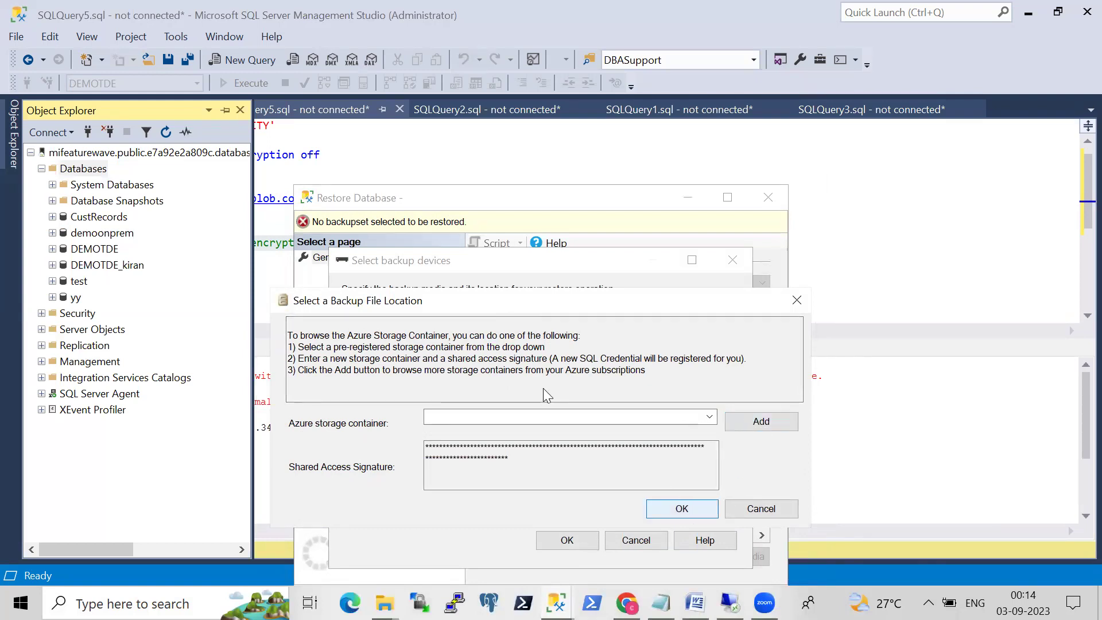
double_click(275, 200)
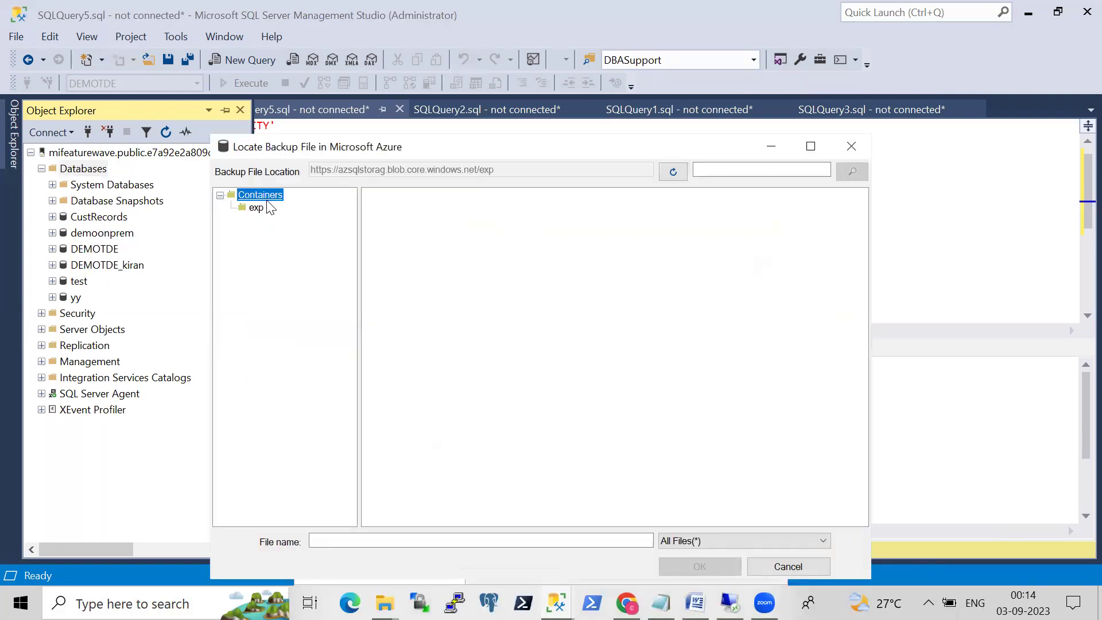
click(258, 209)
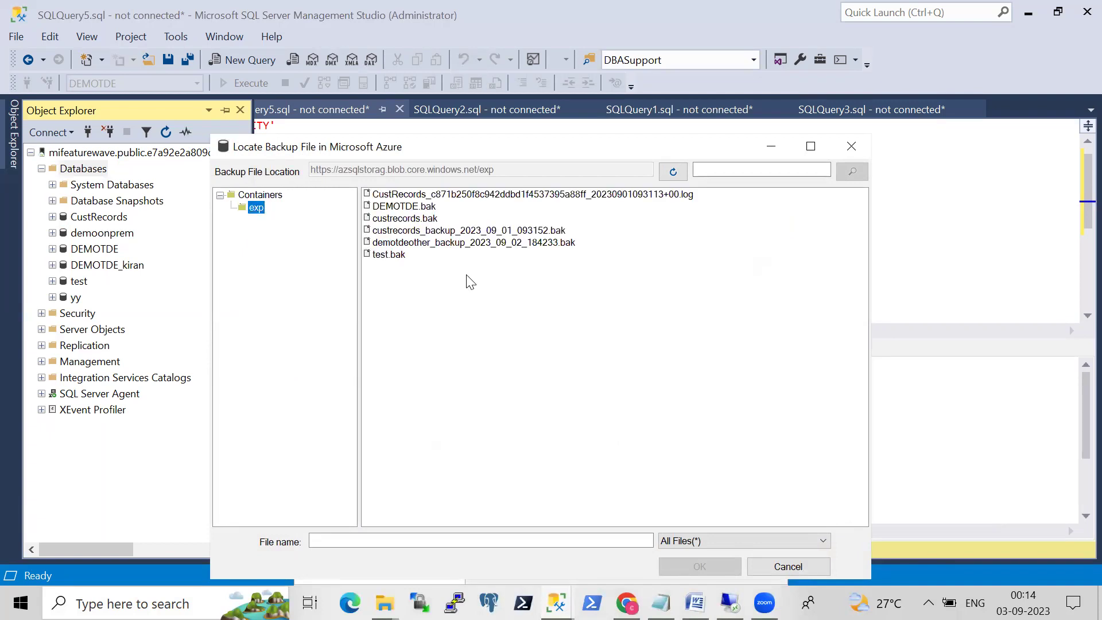
click(434, 243)
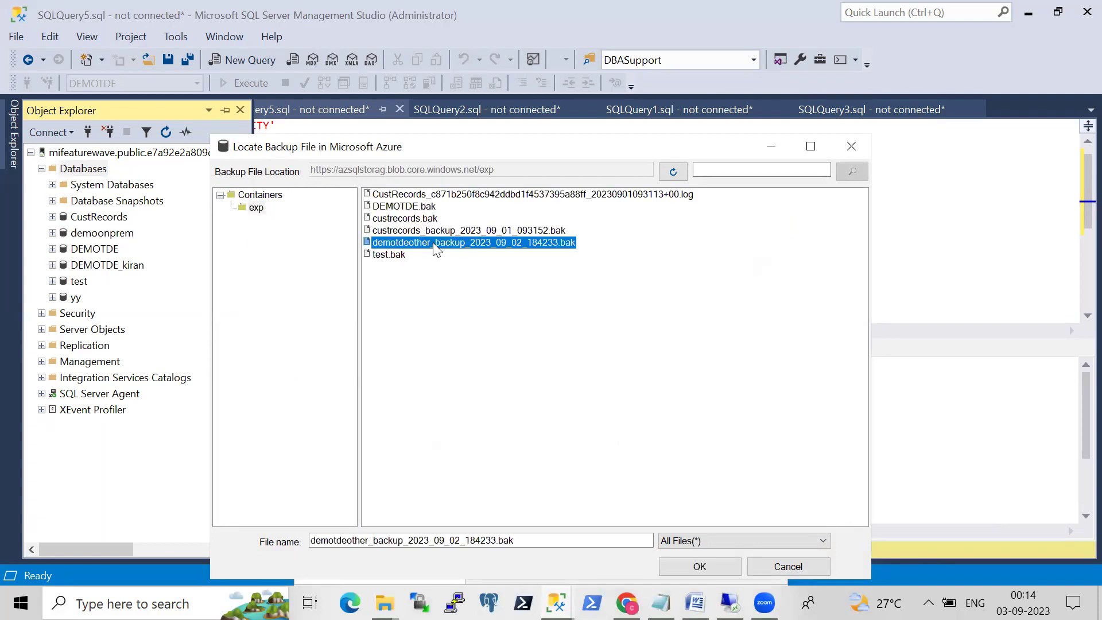
click(700, 567)
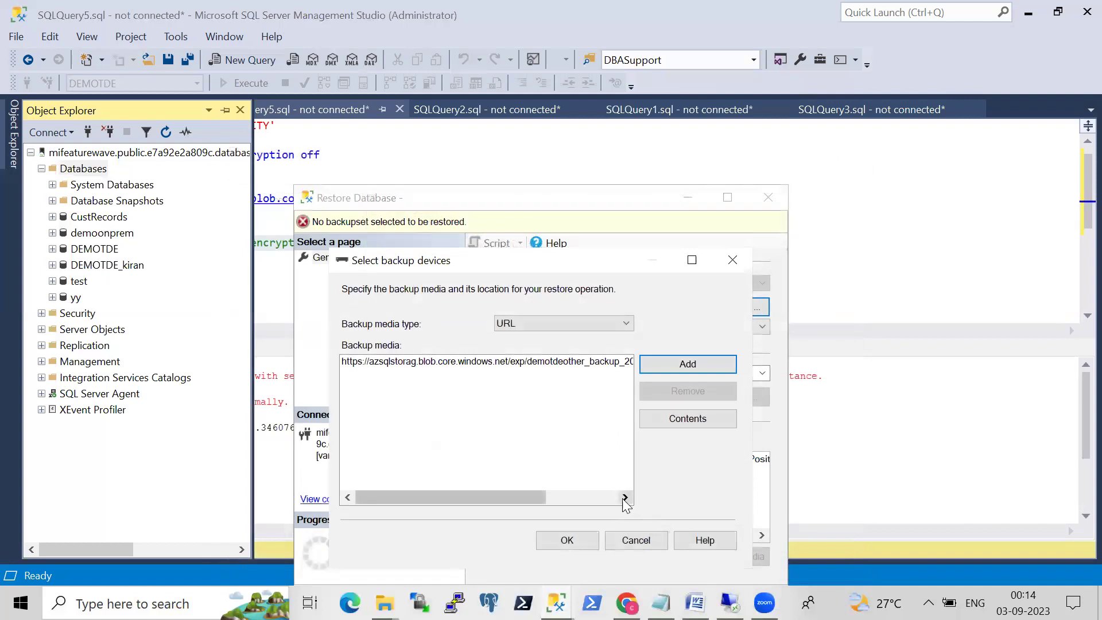
click(566, 540)
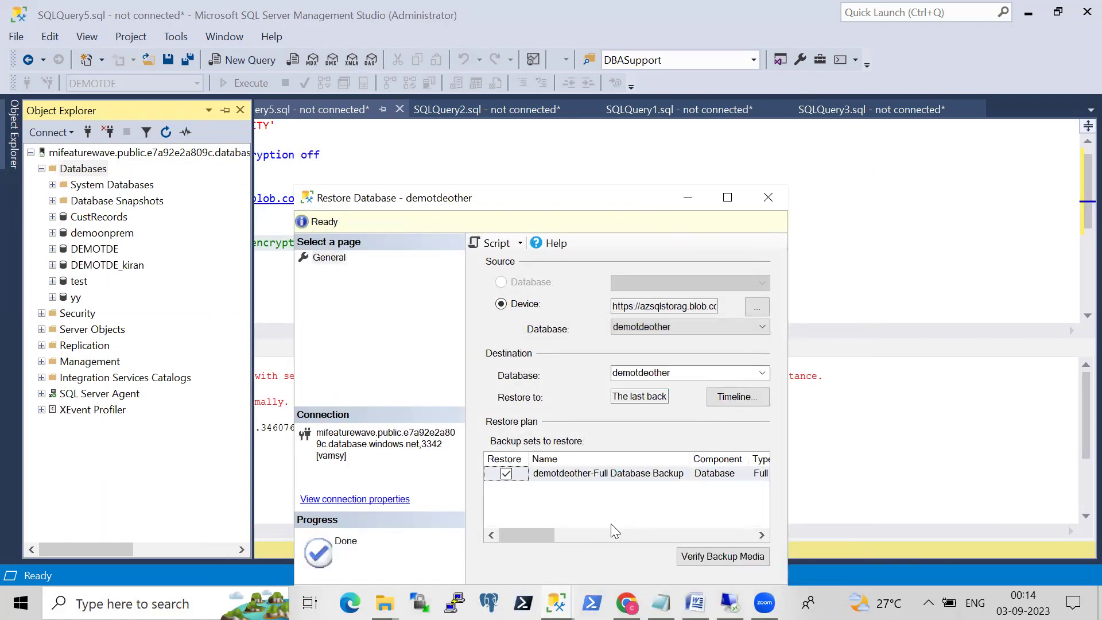
- Run the restore of the demotdeother database from the chosen backup and refresh the managed instance's database list
click(727, 199)
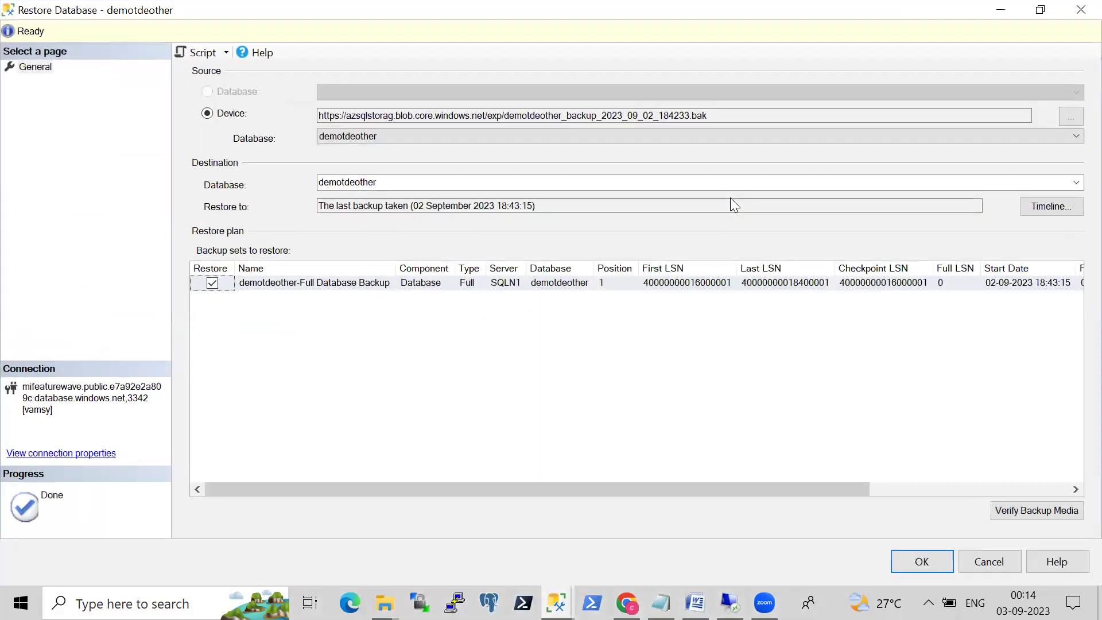
click(930, 560)
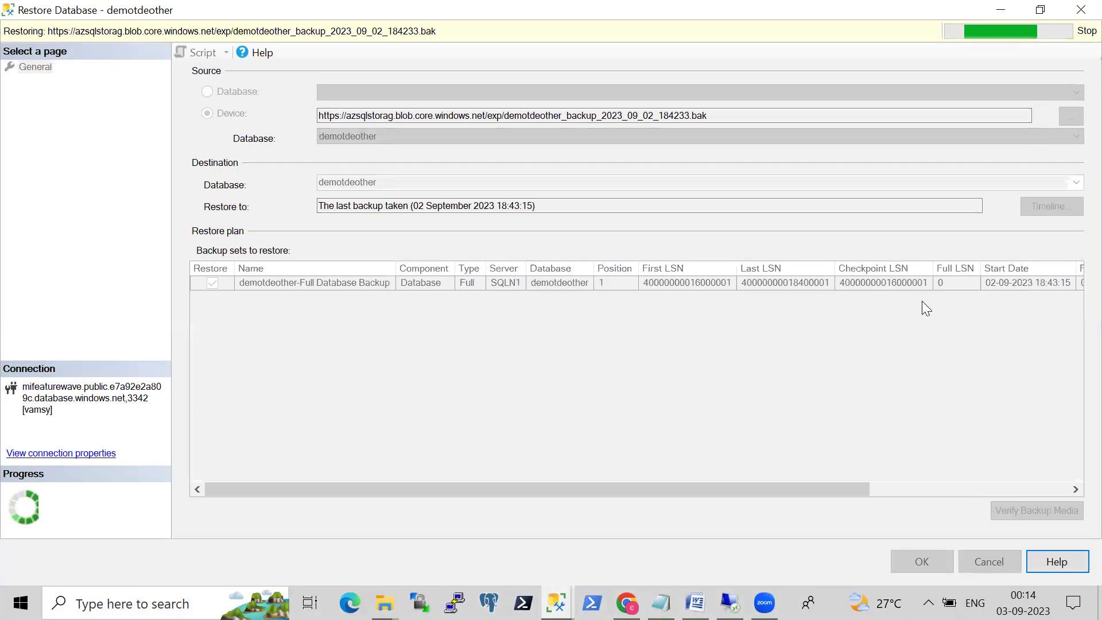
click(1002, 12)
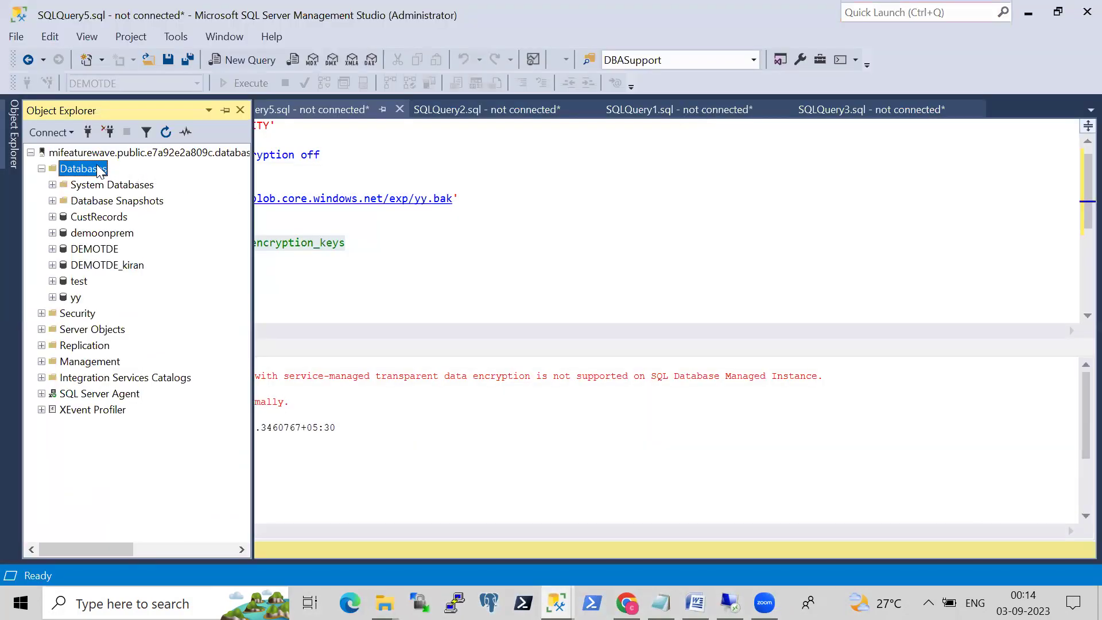
right_click(99, 170)
click(154, 296)
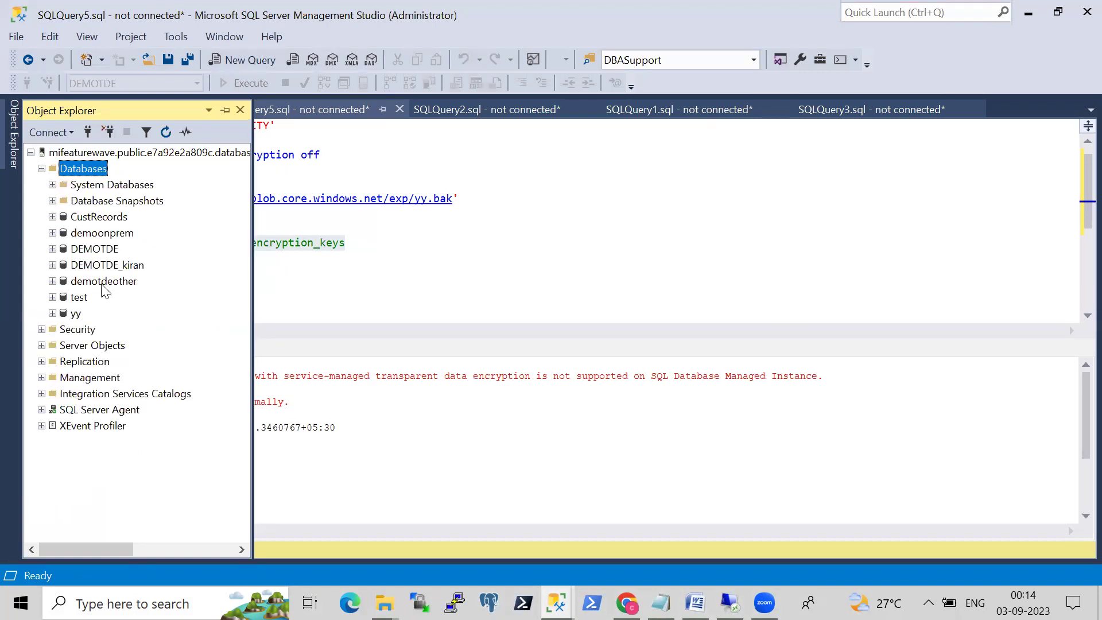
- Check the progress of the running demotdeother restore and look through the open query scripts SQLQuery5, SQLQuery2, SQLQuery1 and SQLQuery3
click(556, 603)
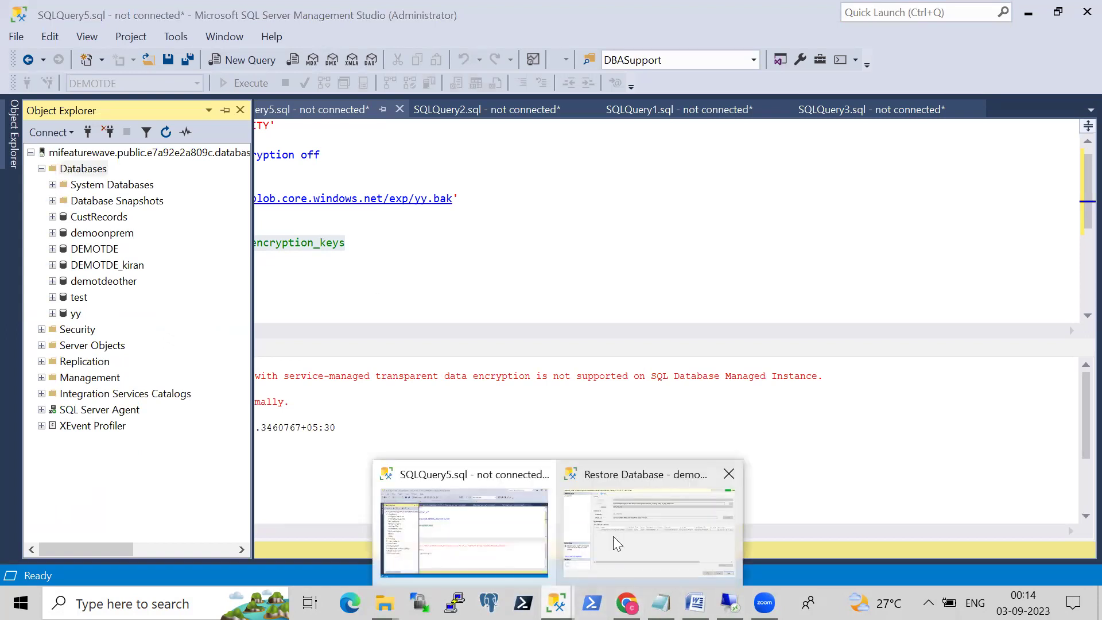
click(613, 536)
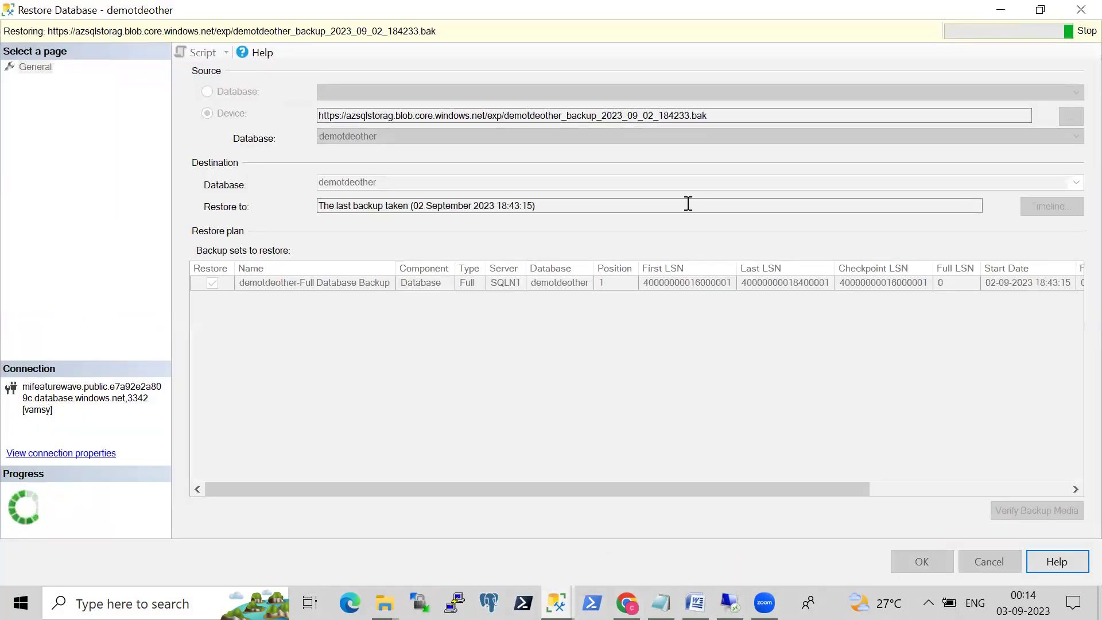
click(1001, 11)
click(428, 288)
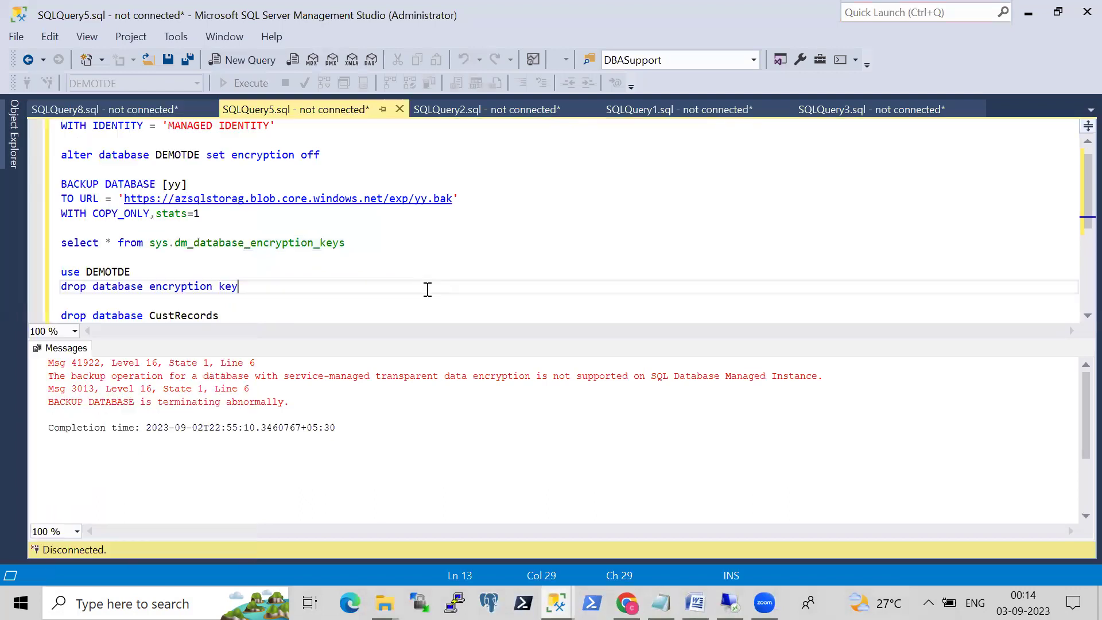
click(423, 109)
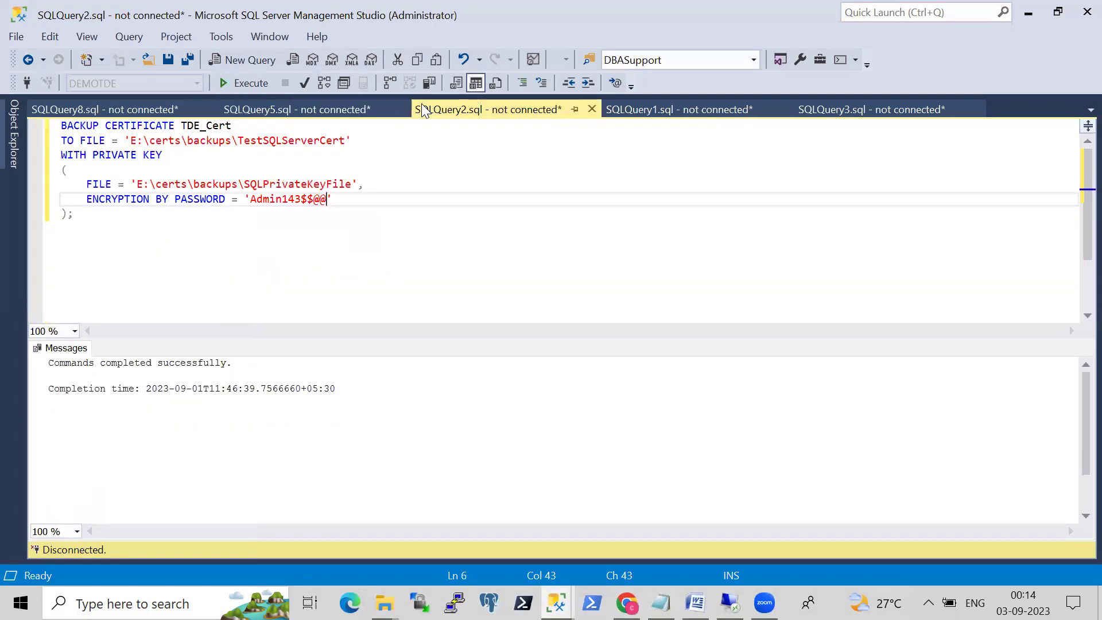
click(628, 108)
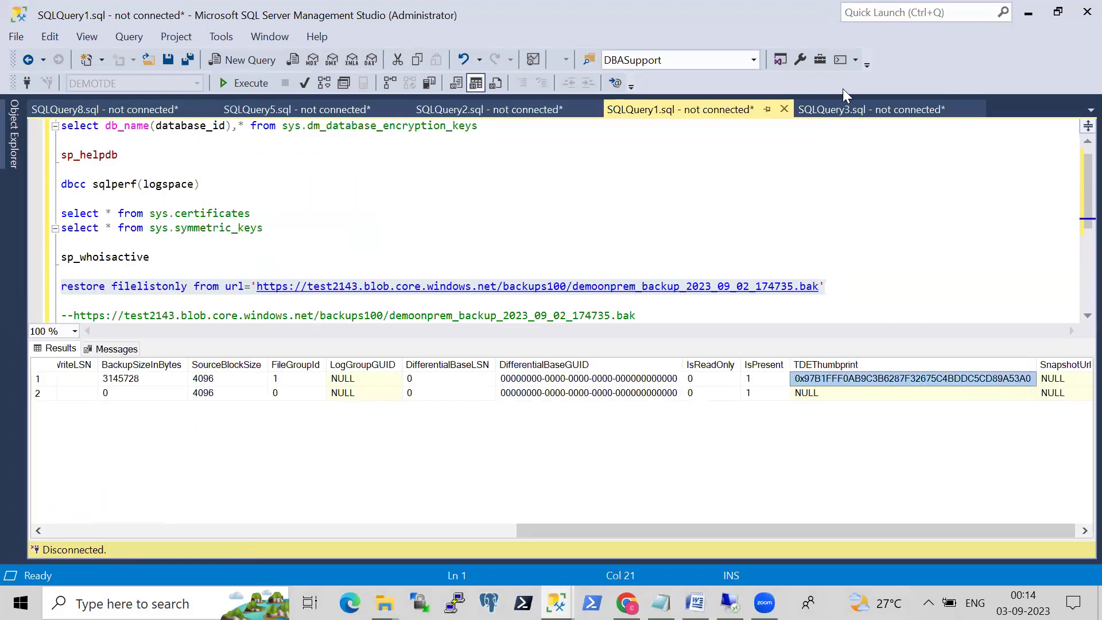
click(844, 106)
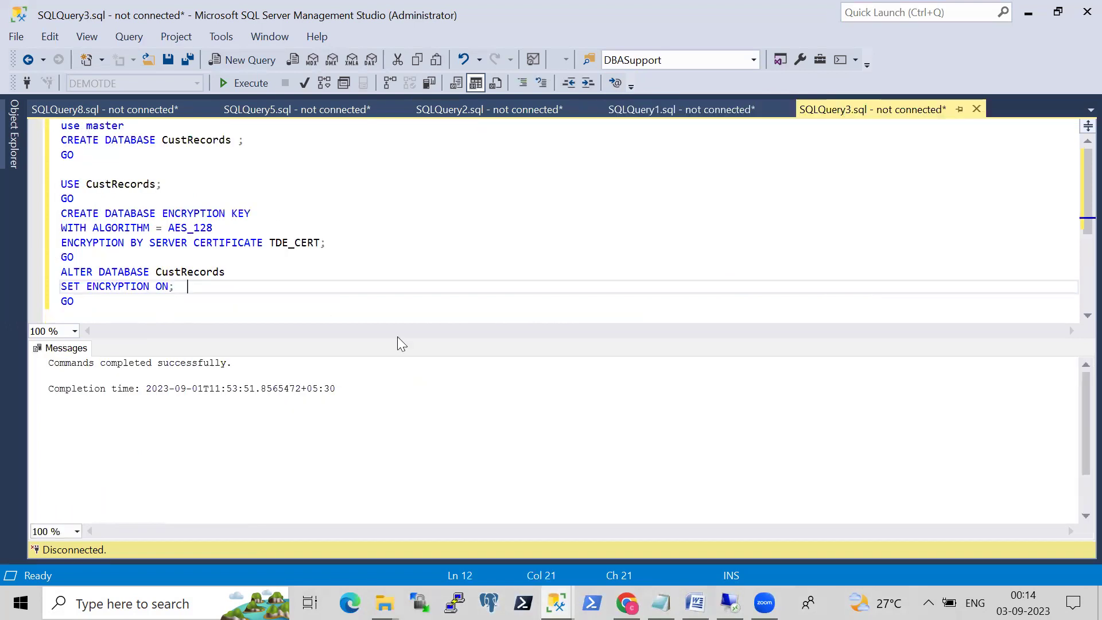
- Check on the demotdeother restore again and dismiss its completion message
mouse_move(555, 603)
click(626, 541)
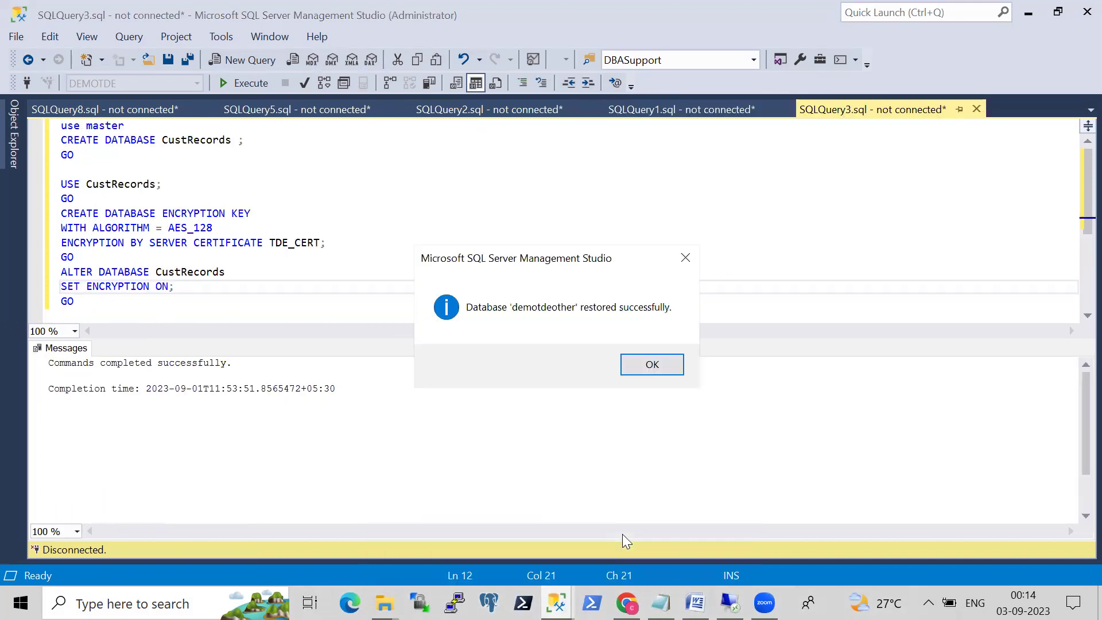
click(650, 365)
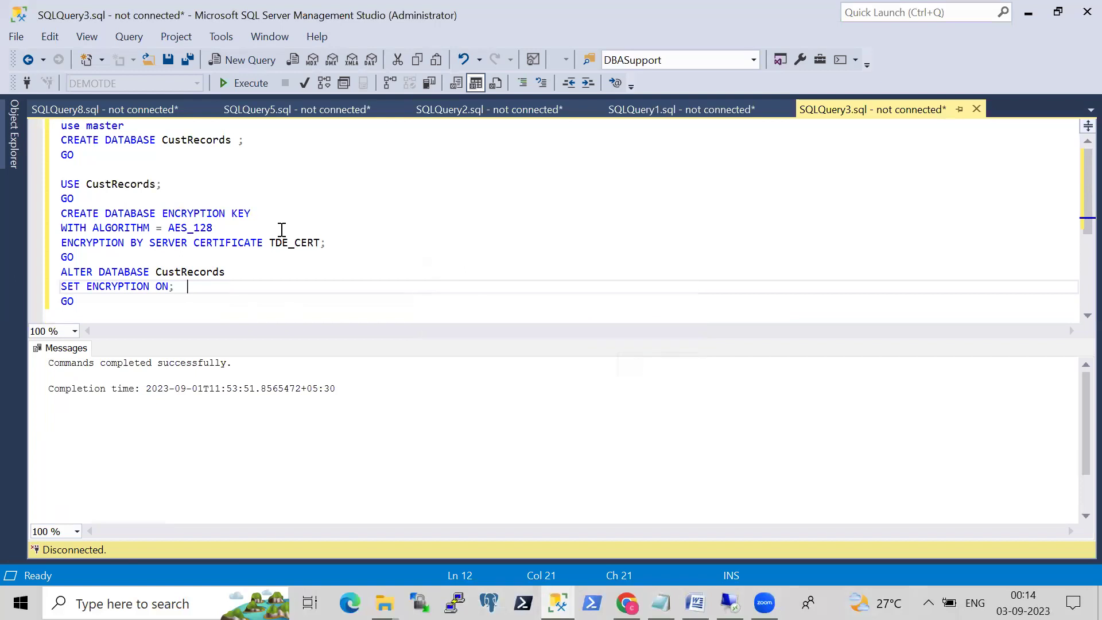
- Run the sys.dm_database_encryption_keys query from SQLQuery1 on the managed instance and examine the key length for demotdeother
click(626, 107)
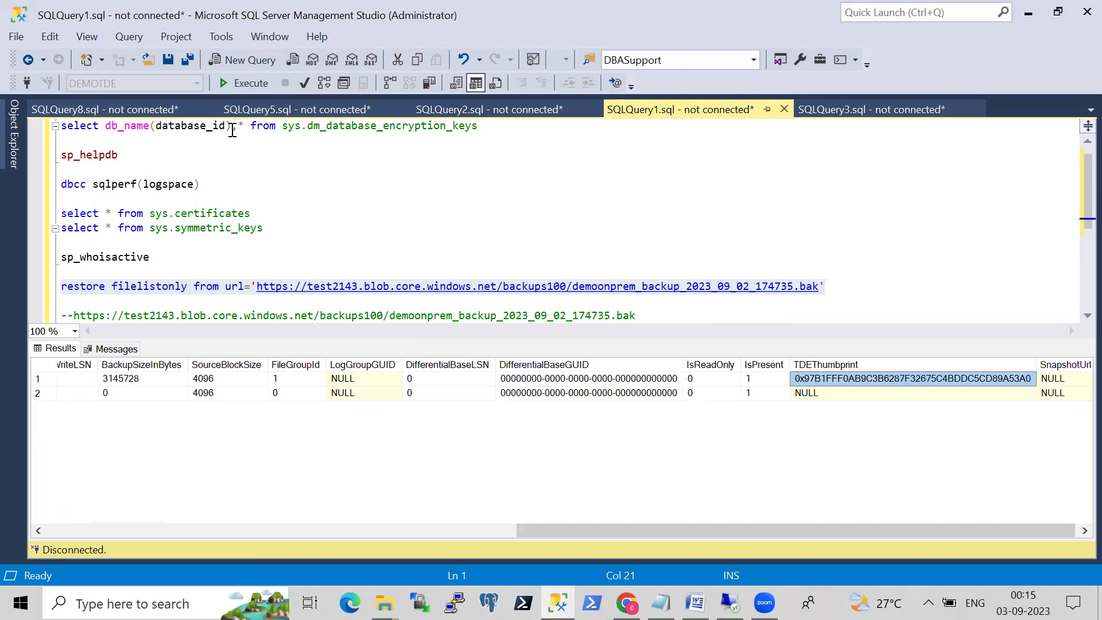
click(484, 127)
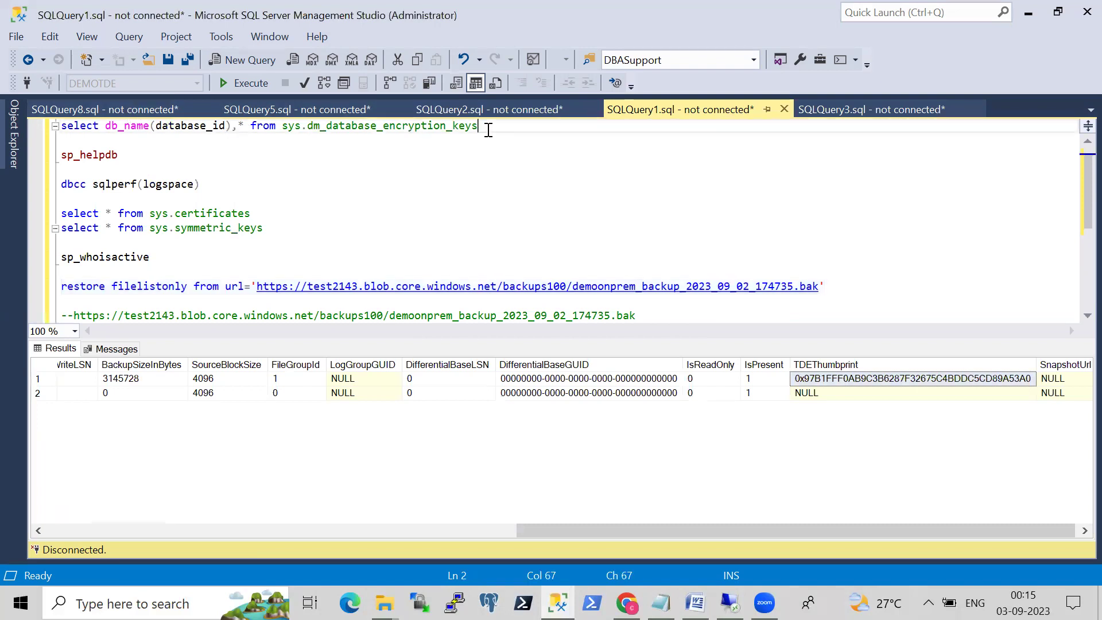
drag(485, 128, 43, 115)
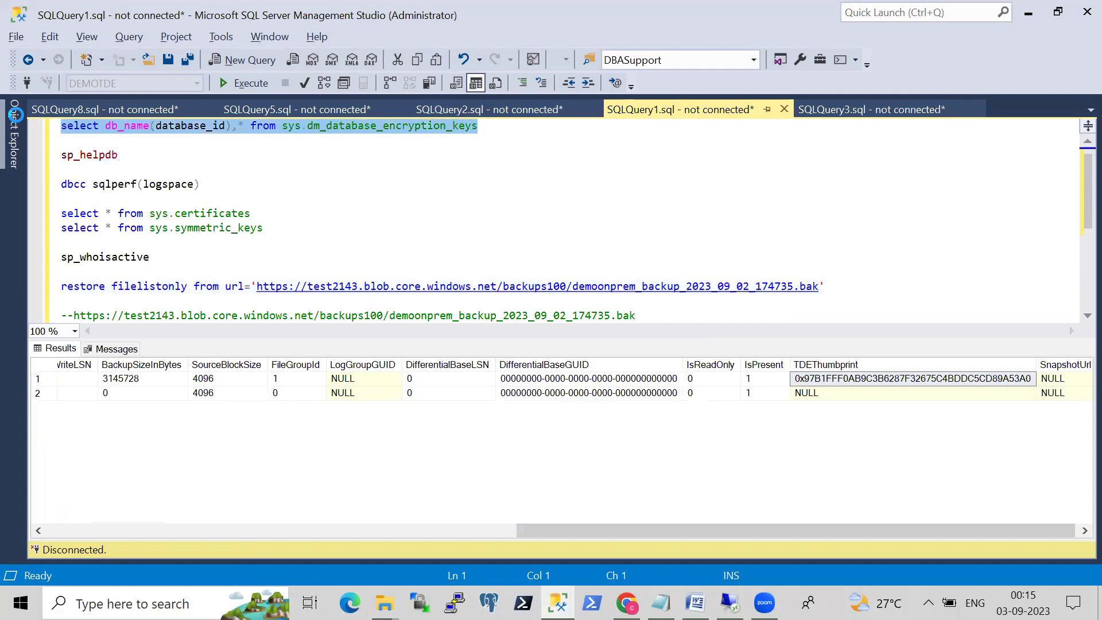
key(F5)
click(504, 317)
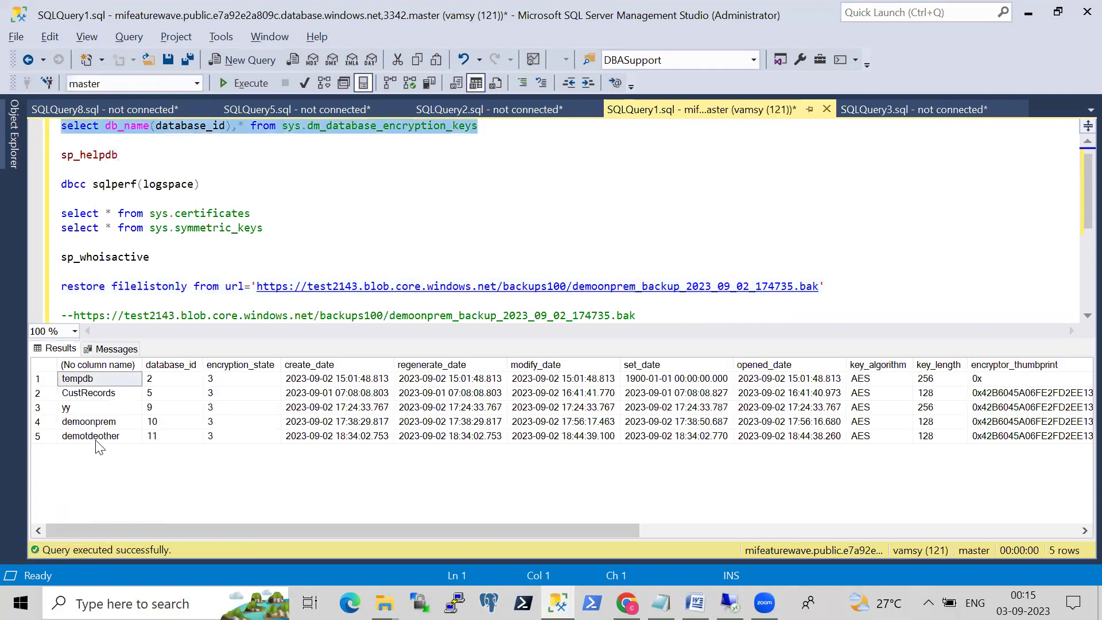
click(109, 438)
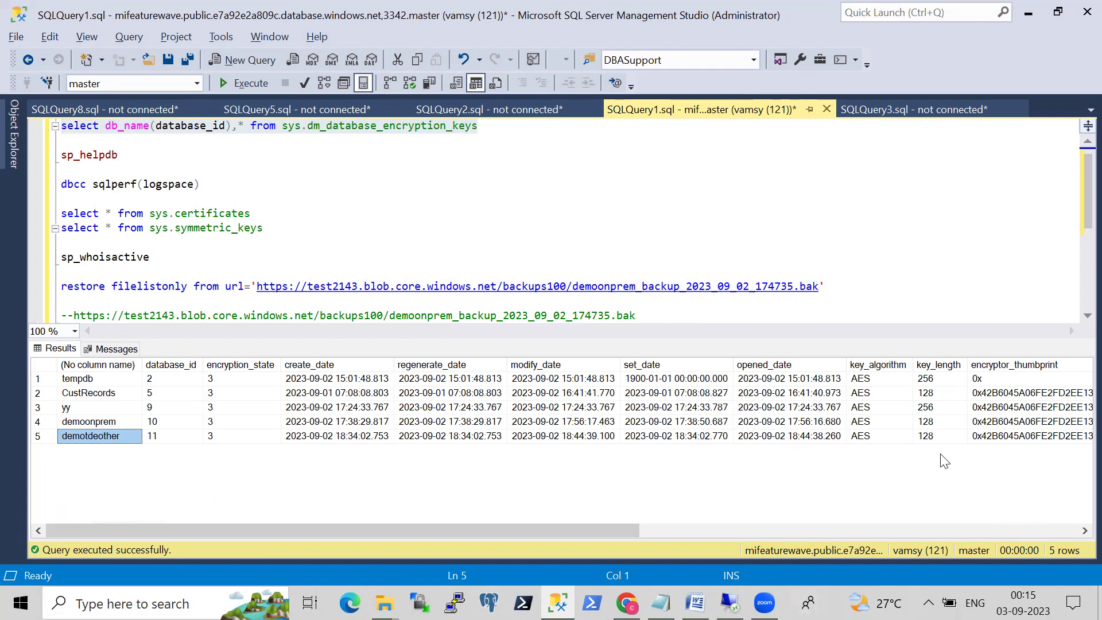
click(930, 437)
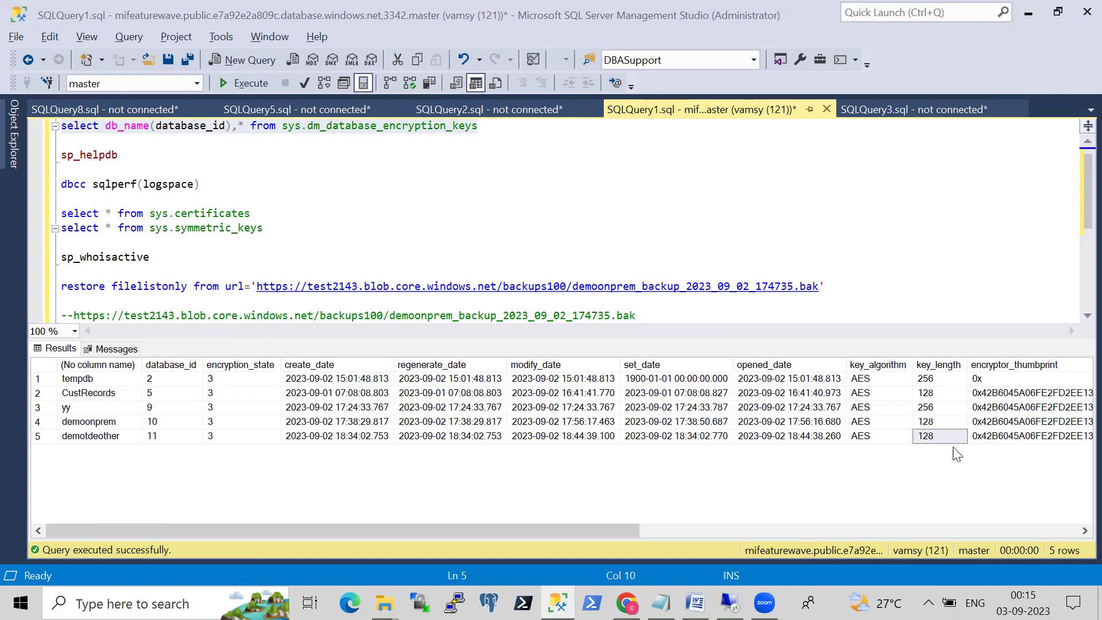
- Switch to PowerShell ISE on the remote server, review the pvk2pfx, Azure sign-in and certificate upload scripts, and return to the local desktop
click(730, 603)
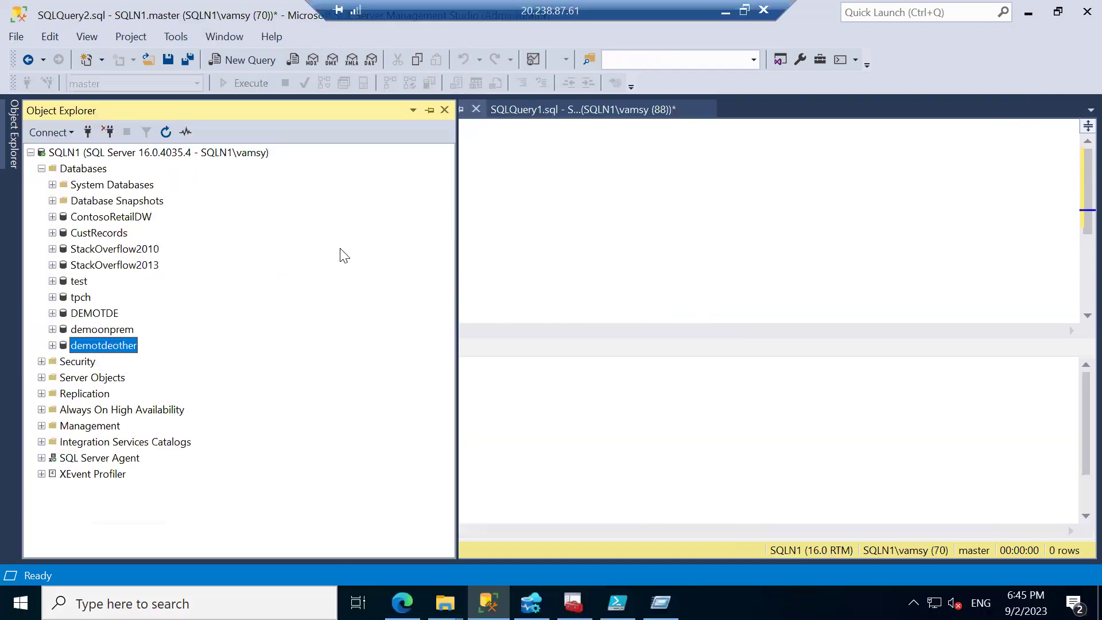
click(617, 603)
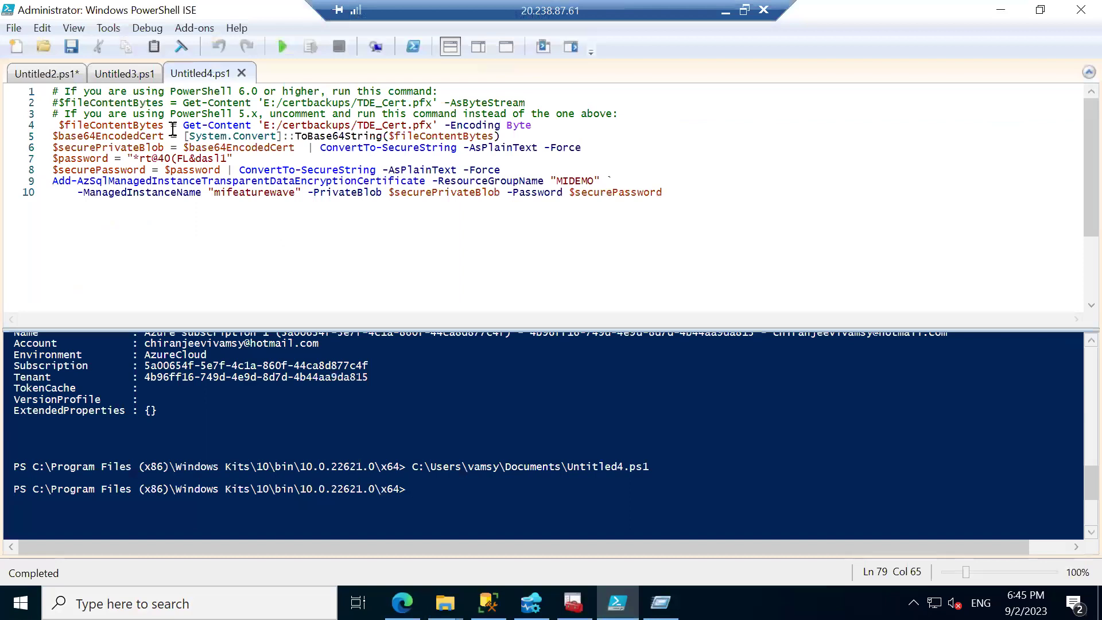
click(30, 74)
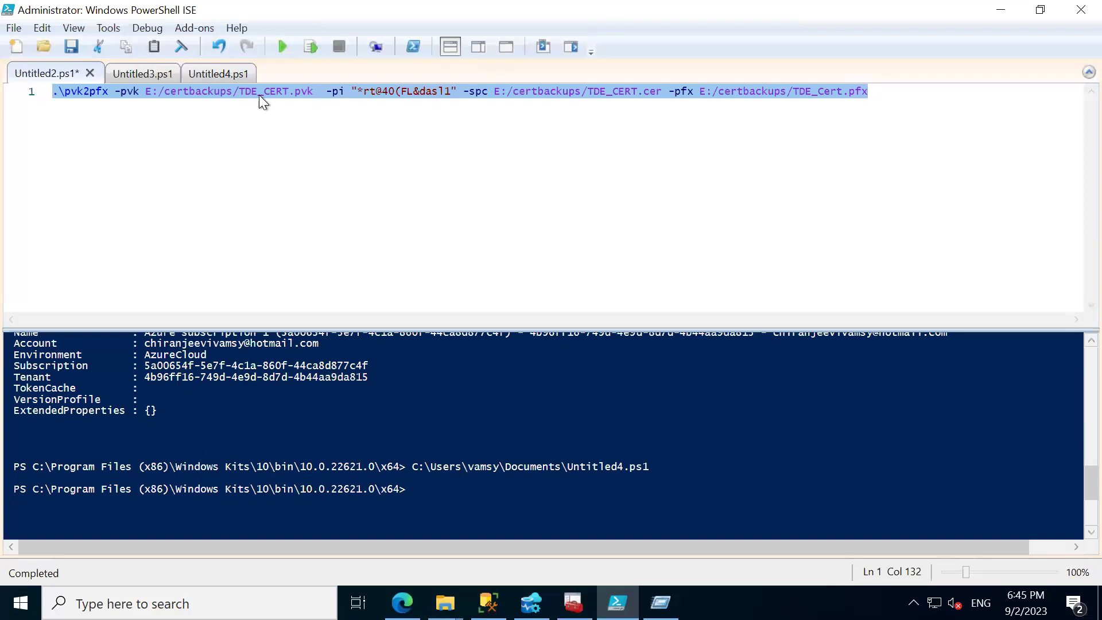
click(132, 74)
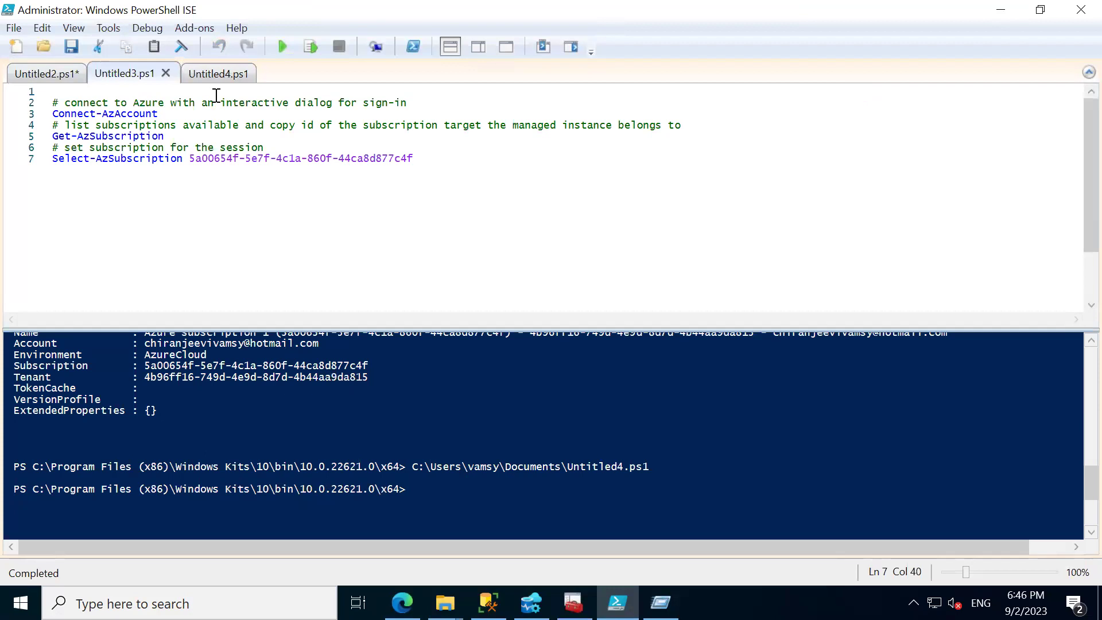
click(212, 75)
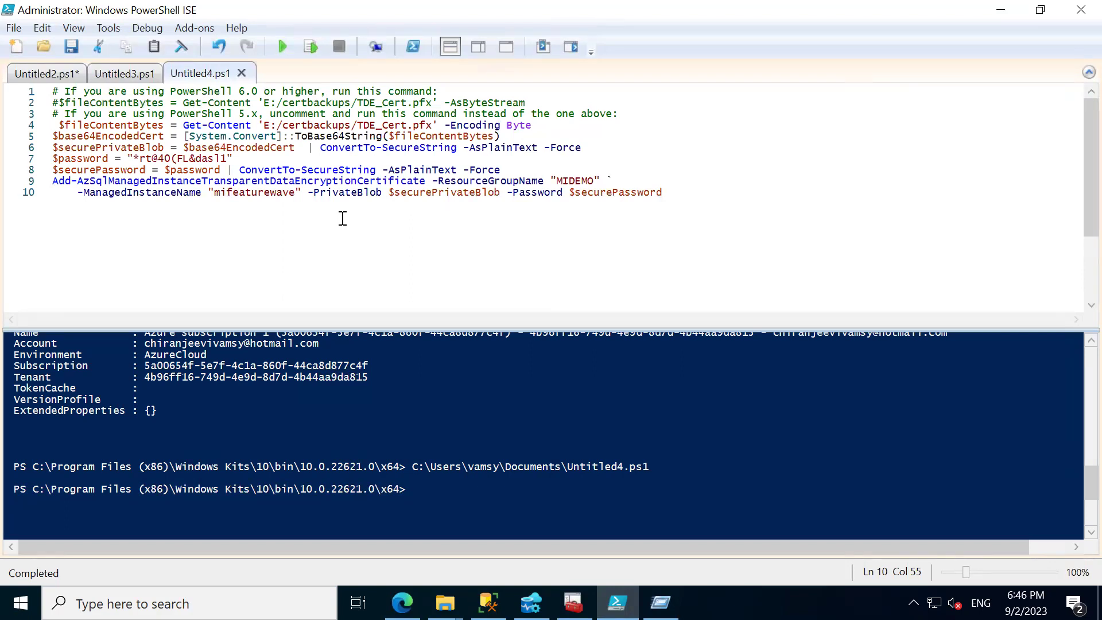
mouse_move(712, 6)
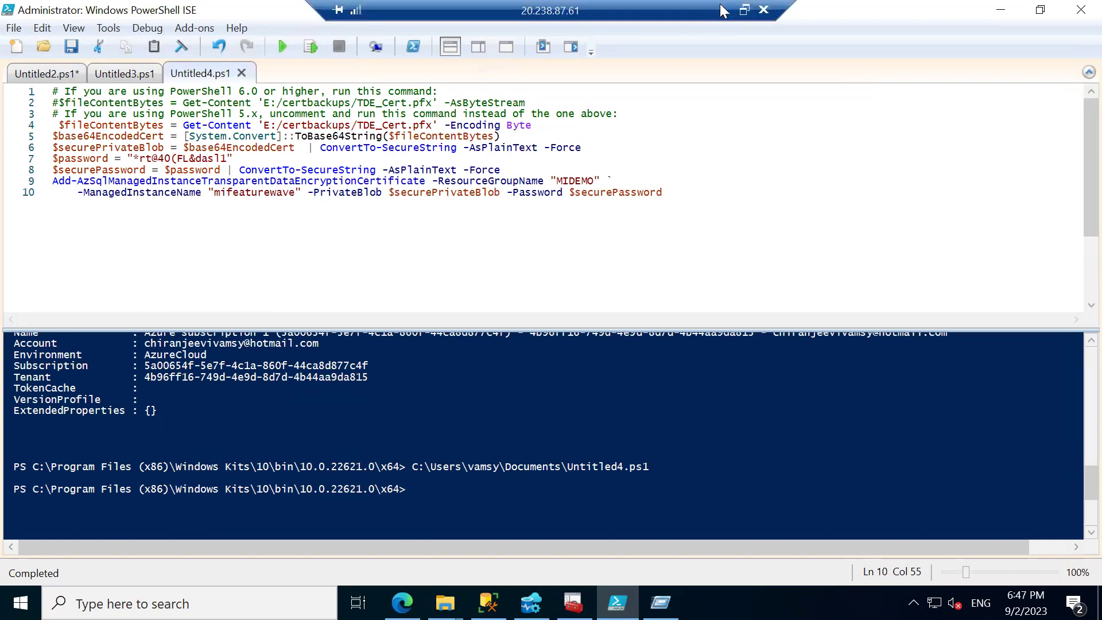
click(722, 12)
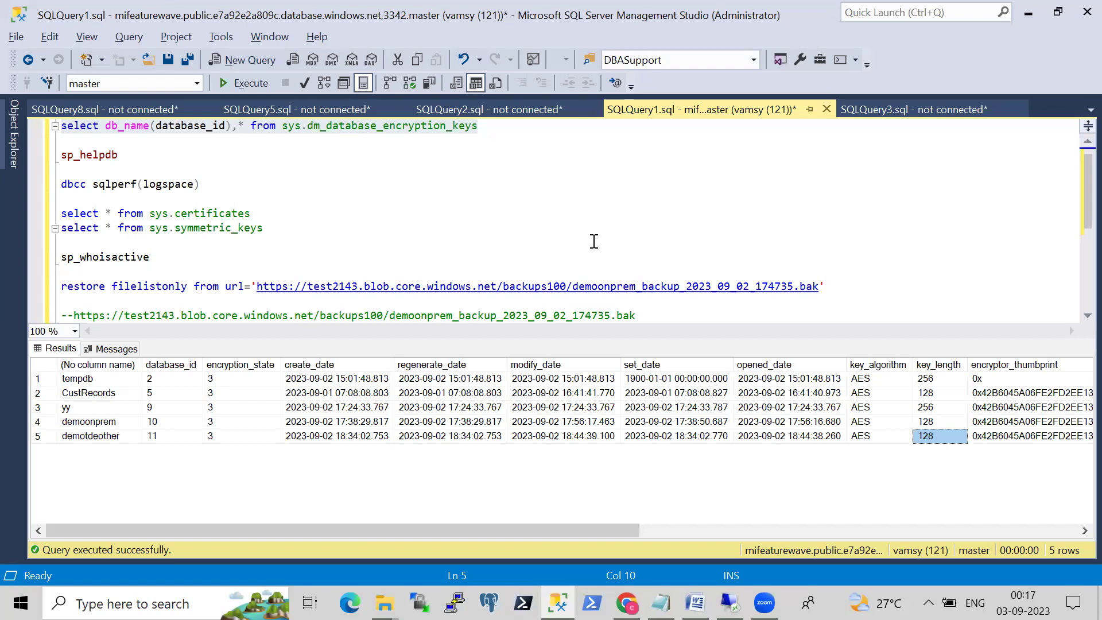
- Switch to Chrome and open the Azure portal's home page to view the recent resources
key(alt+Tab)
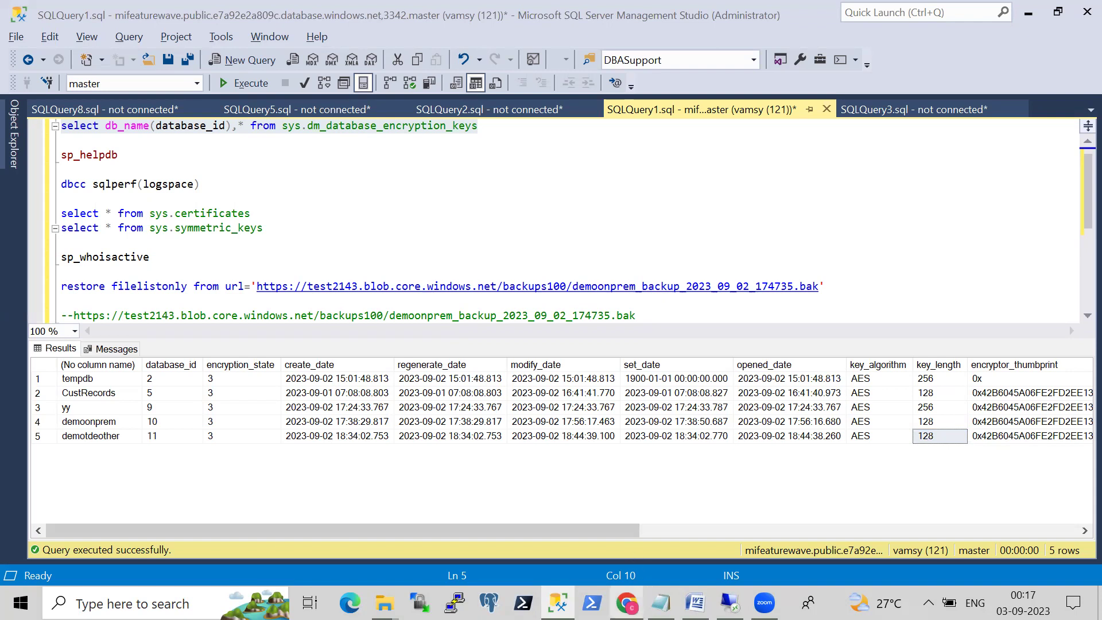
click(627, 602)
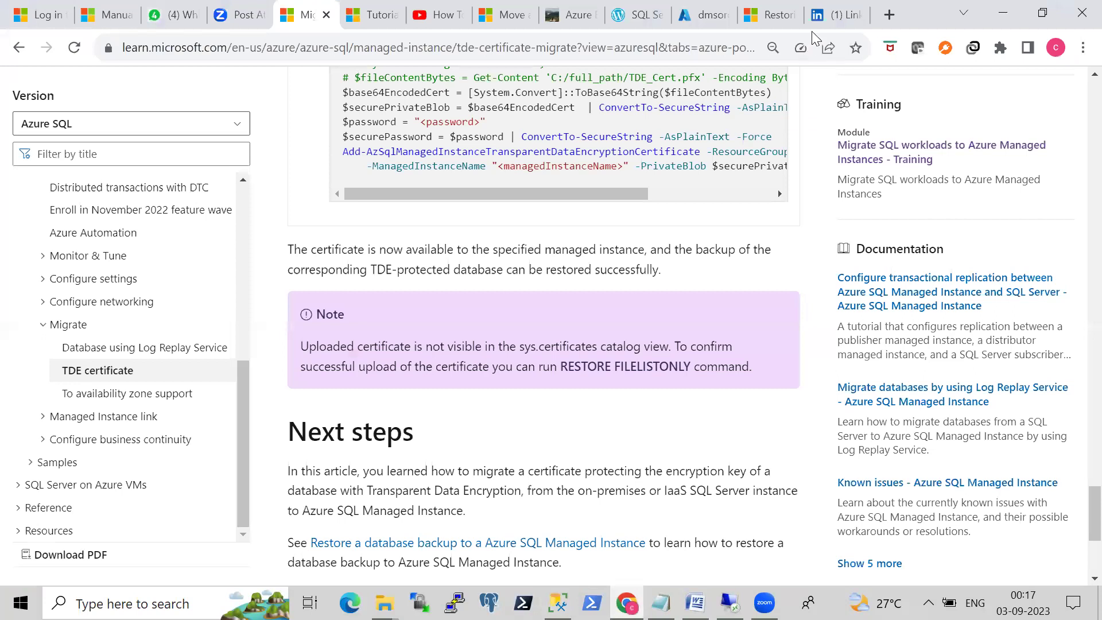
click(712, 15)
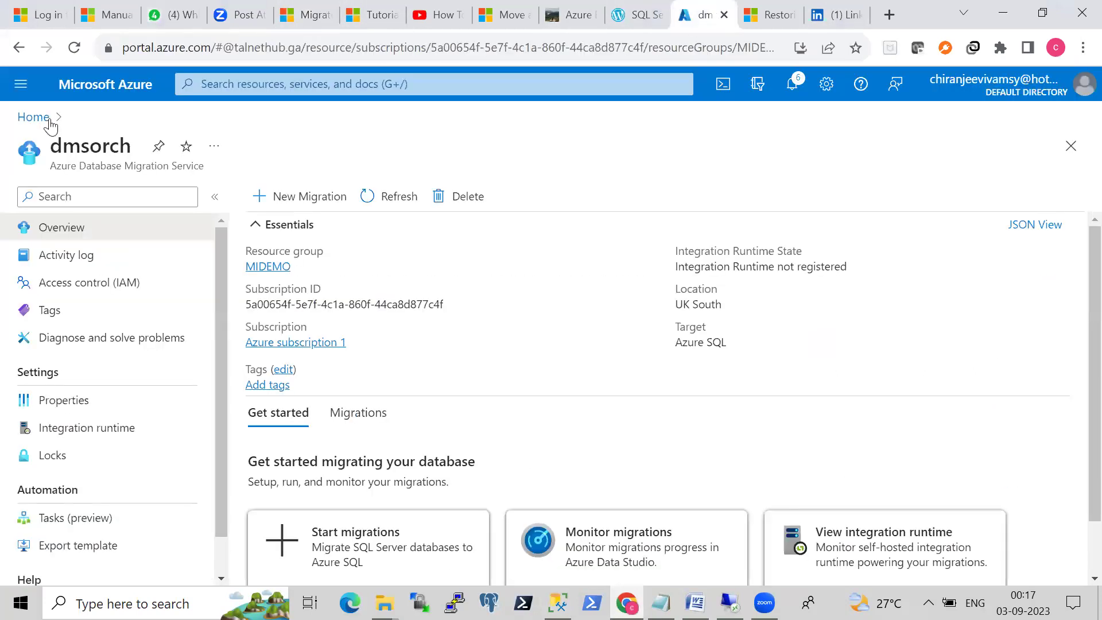
click(32, 117)
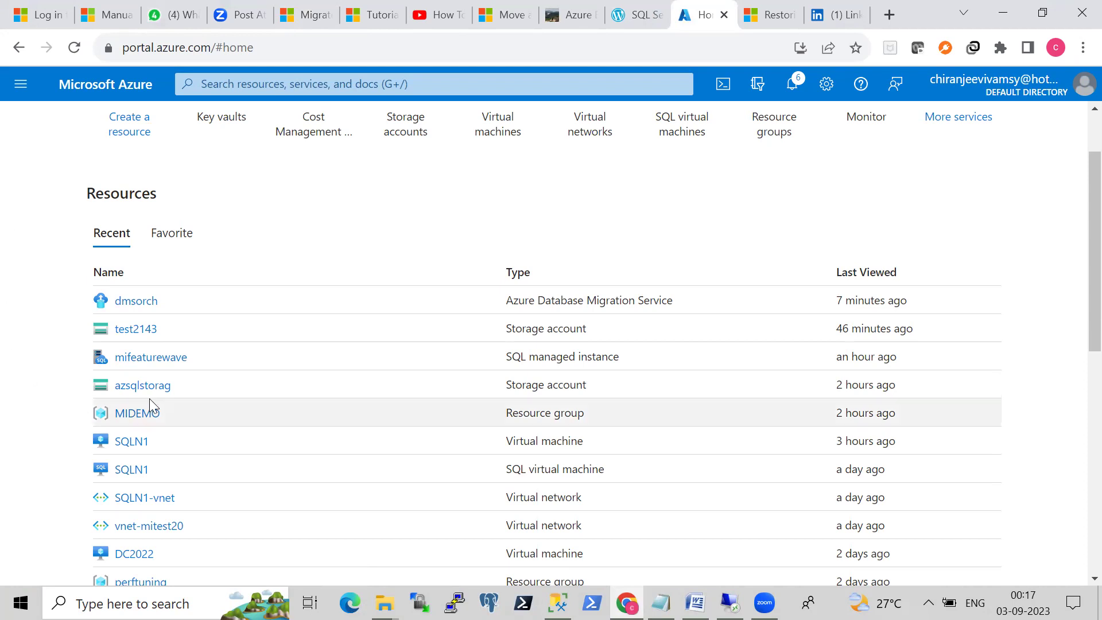
- Open the mifeaturewave managed instance and examine its Transparent Data Encryption key setting
click(145, 359)
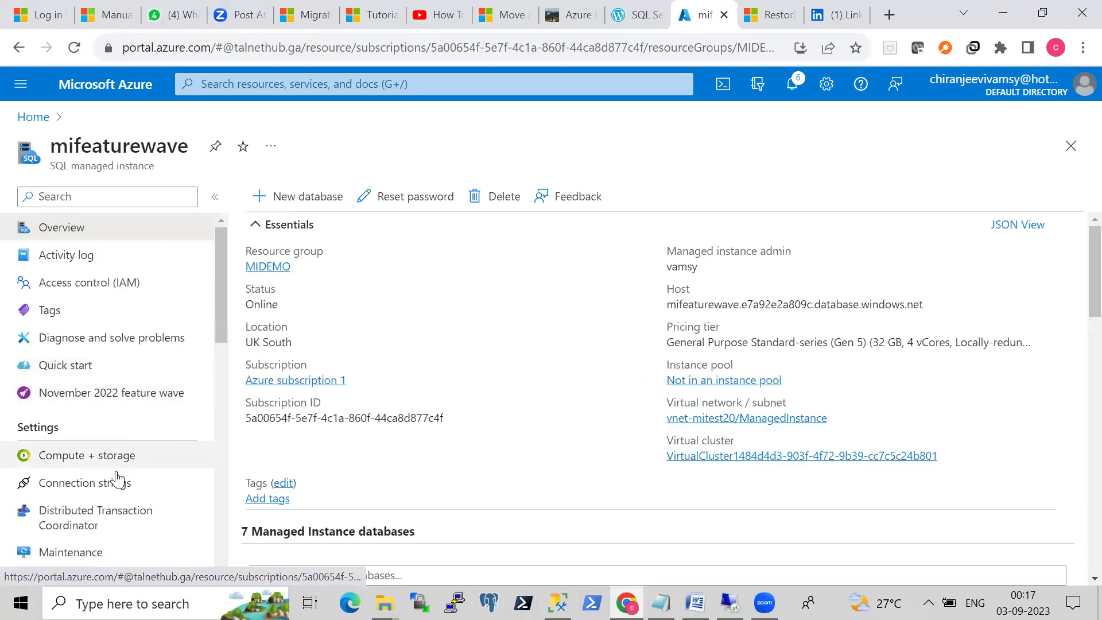
scroll(223, 343, down, 1)
drag(222, 343, 225, 481)
click(141, 457)
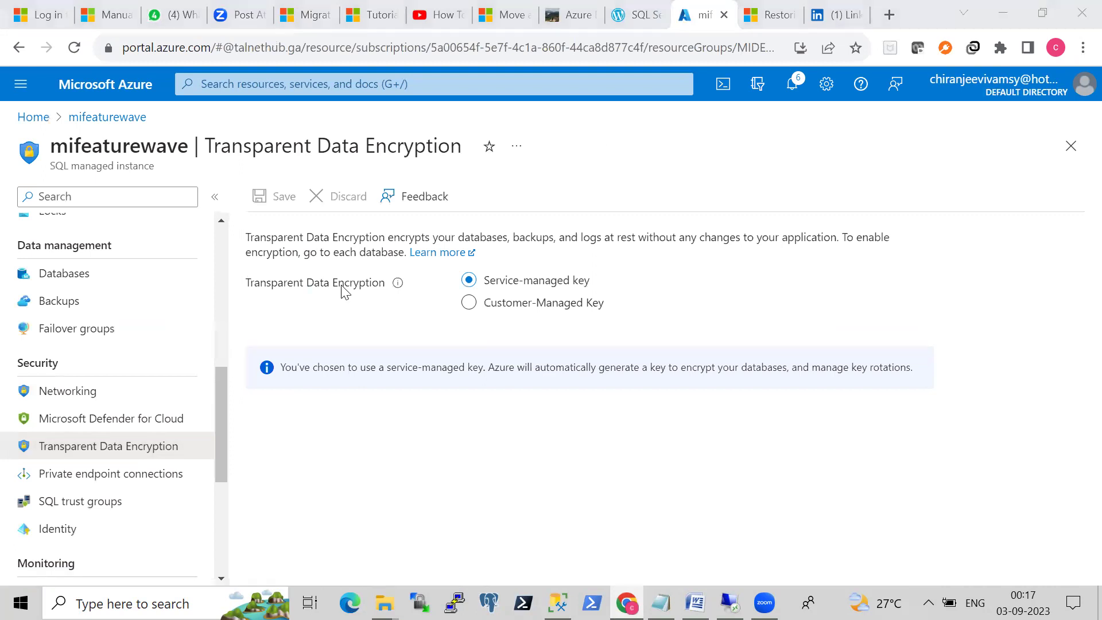
- Return to the portal home and open the backups100 container of the test2143 storage account to examine its backup files
click(33, 116)
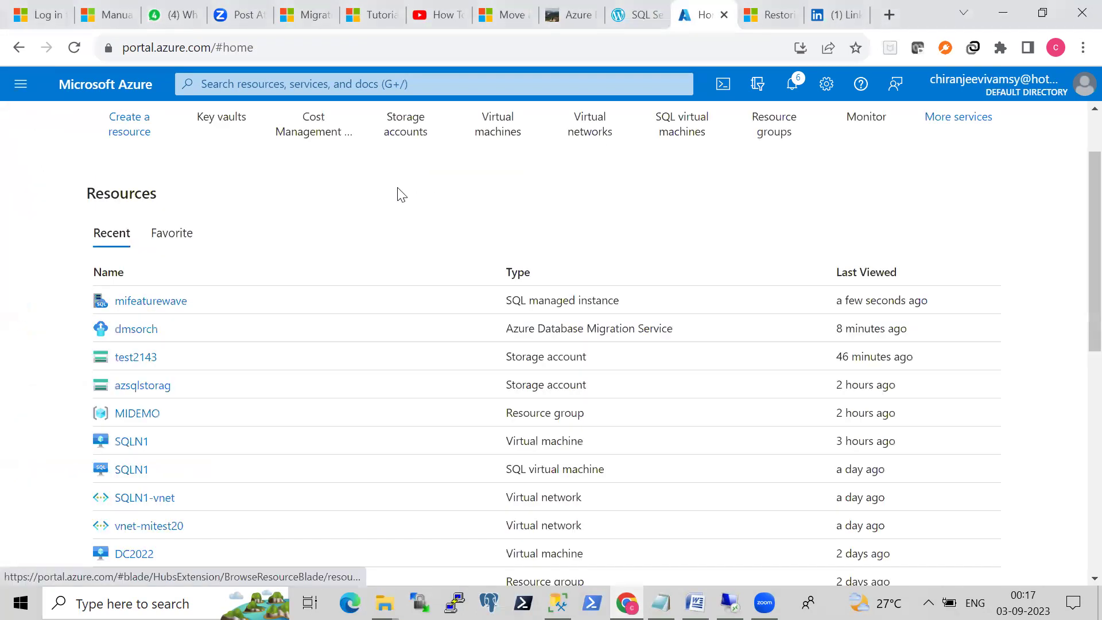
click(134, 362)
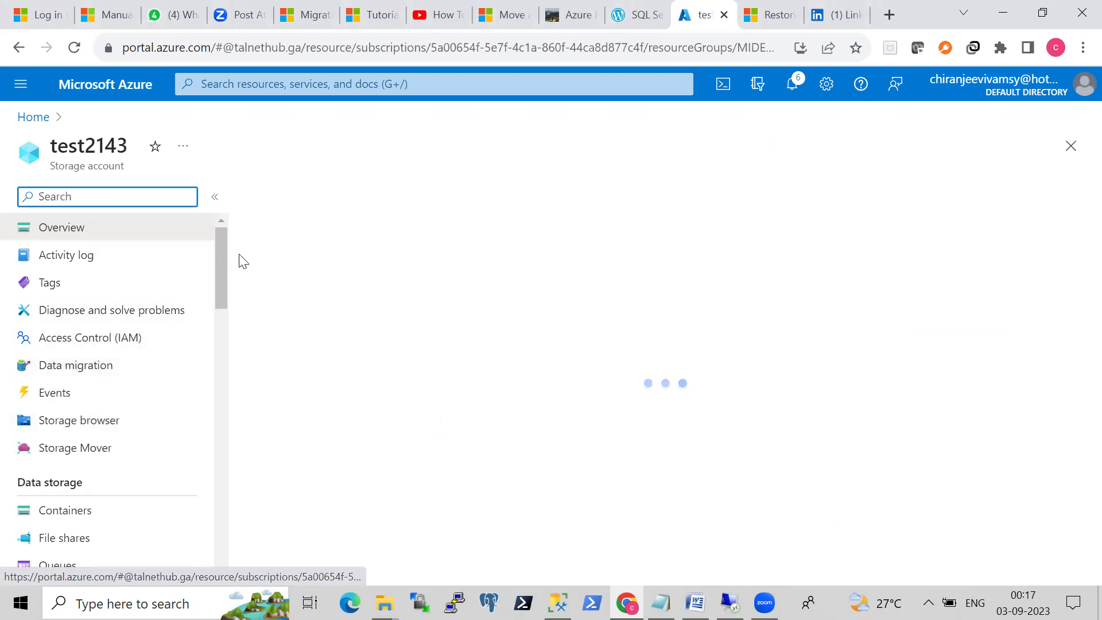
mouse_move(223, 273)
mouse_down()
mouse_move(223, 419)
mouse_move(222, 309)
mouse_up()
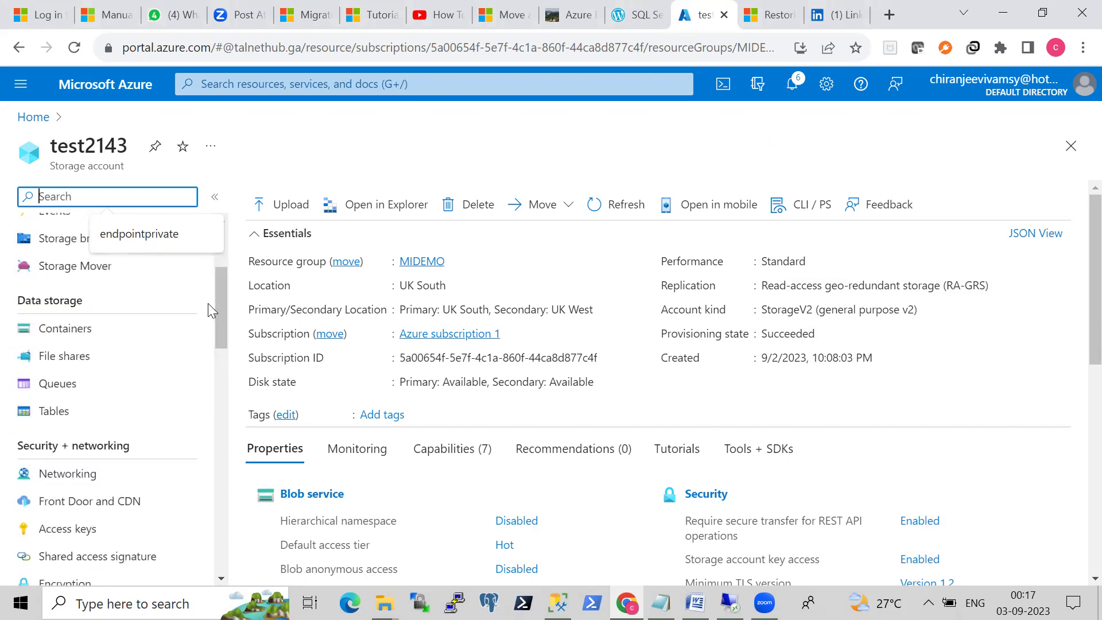
click(86, 332)
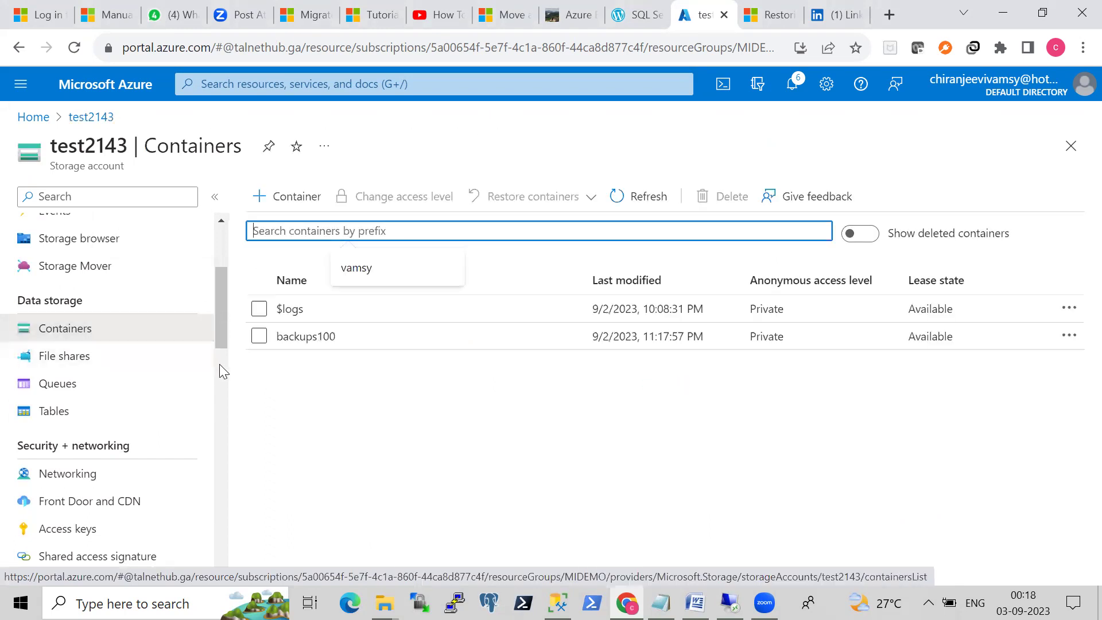
click(294, 343)
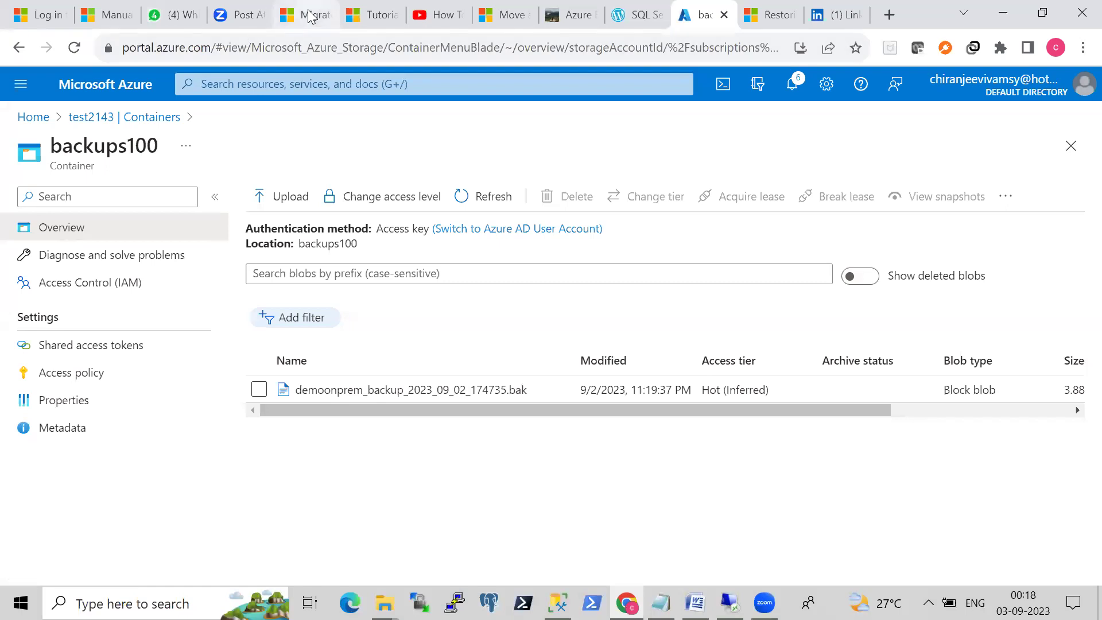
- Switch to the Microsoft Learn article on migrating the TDE certificate and review its introduction and outline of migration steps
click(287, 14)
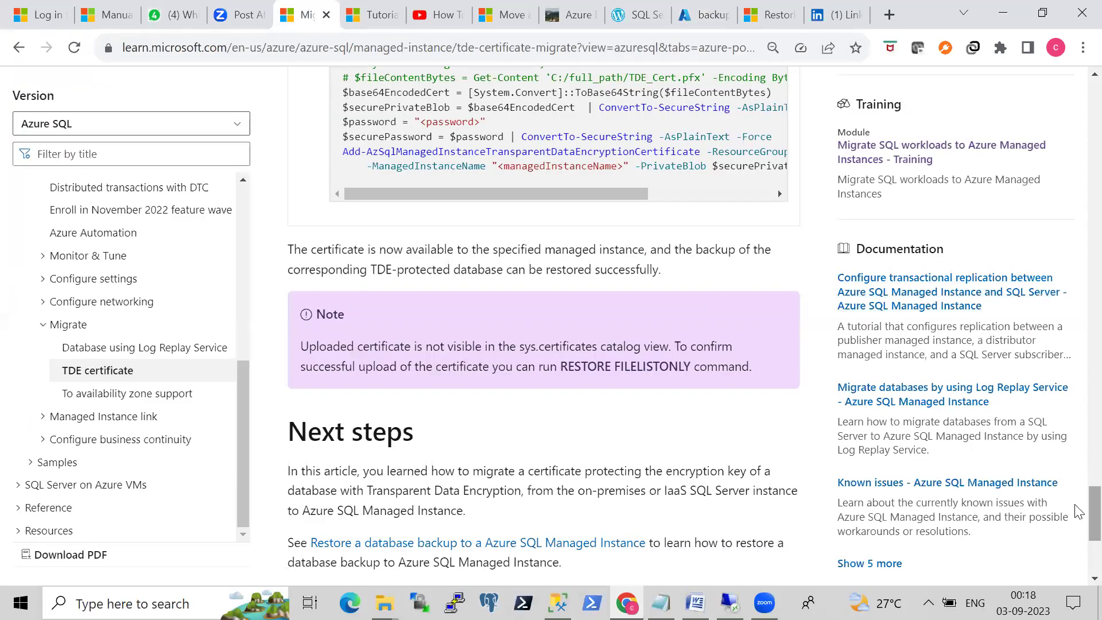
drag(1077, 505, 1078, 136)
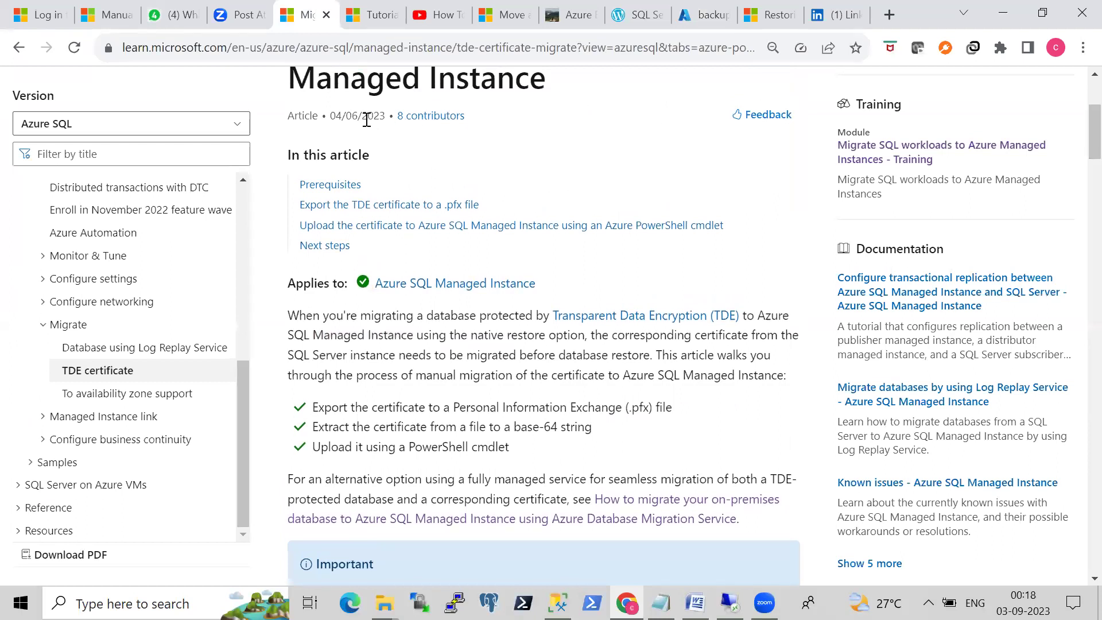